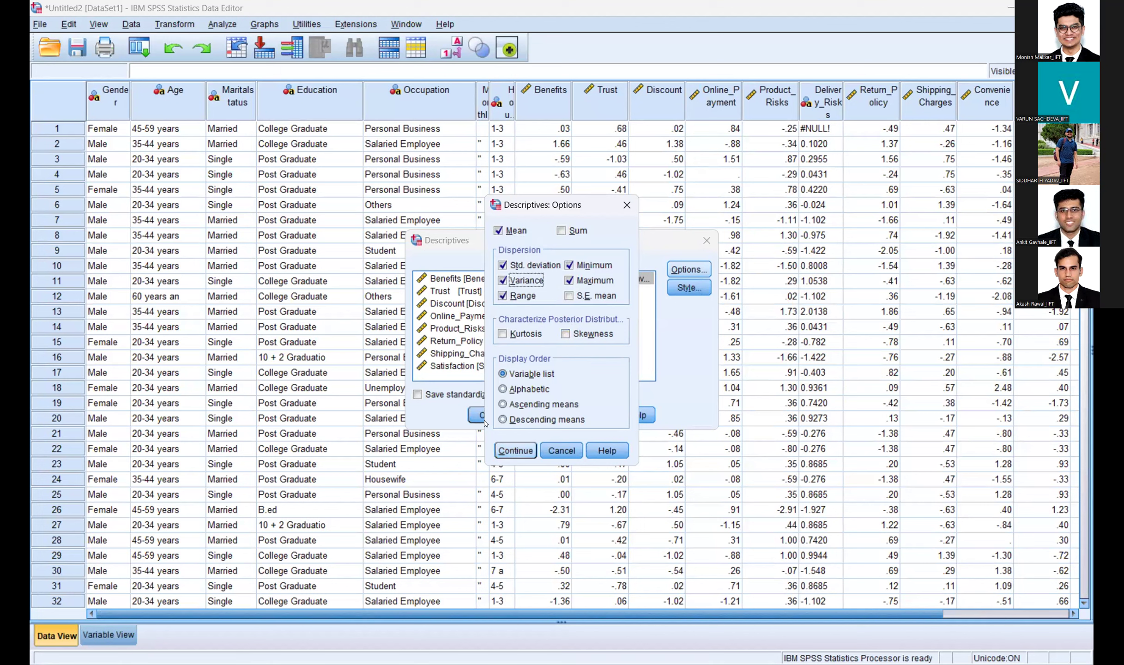
Step: Run Descriptives for Convenience, then bring the assignment PDF back to questions Q1–Q5
{"action": "left_click", "coordinate": [516, 451]}
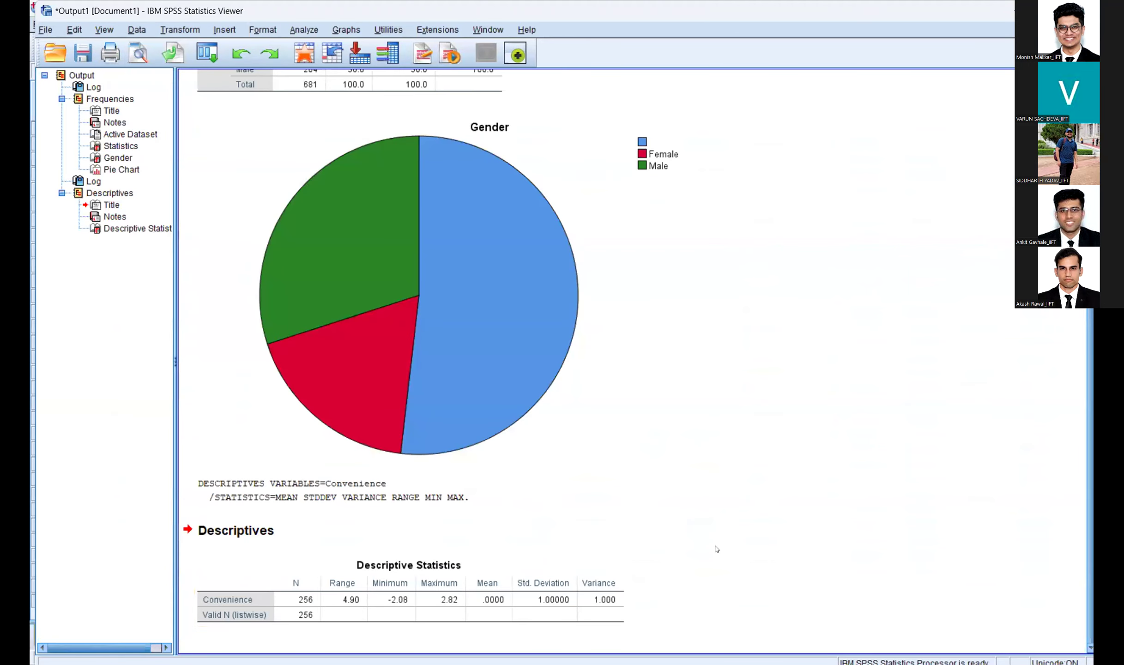
{"action": "key", "text": "alt+Tab"}
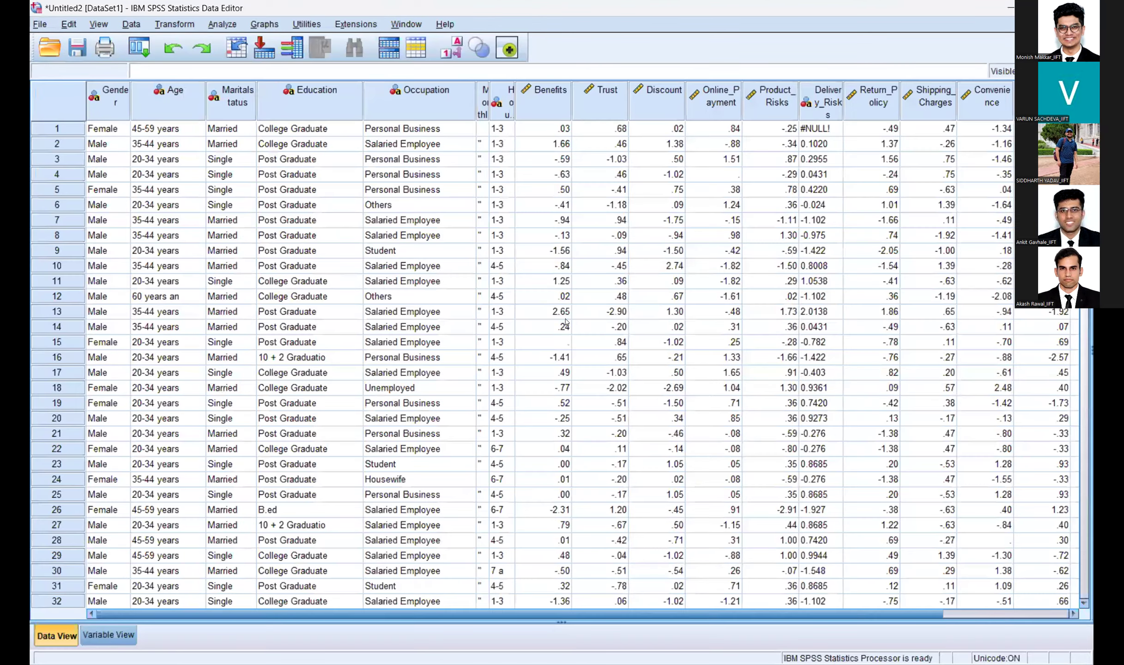
{"action": "key", "text": "alt+Tab"}
{"action": "scroll", "coordinate": [566, 322], "scroll_direction": "up", "scroll_amount": 5}
{"action": "scroll", "coordinate": [566, 322], "scroll_direction": "up", "scroll_amount": 4}
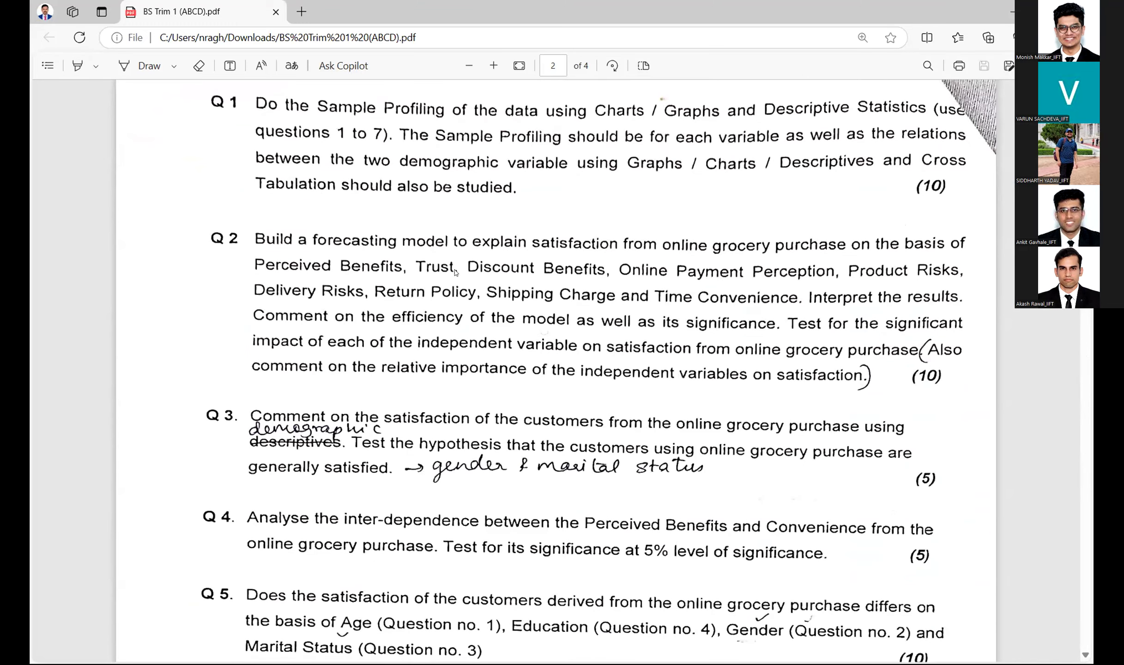
Step: Read Q3–Q5 on testing satisfaction by gender and marital status, then return to SPSS
{"action": "scroll", "coordinate": [461, 281], "scroll_direction": "down", "scroll_amount": 4}
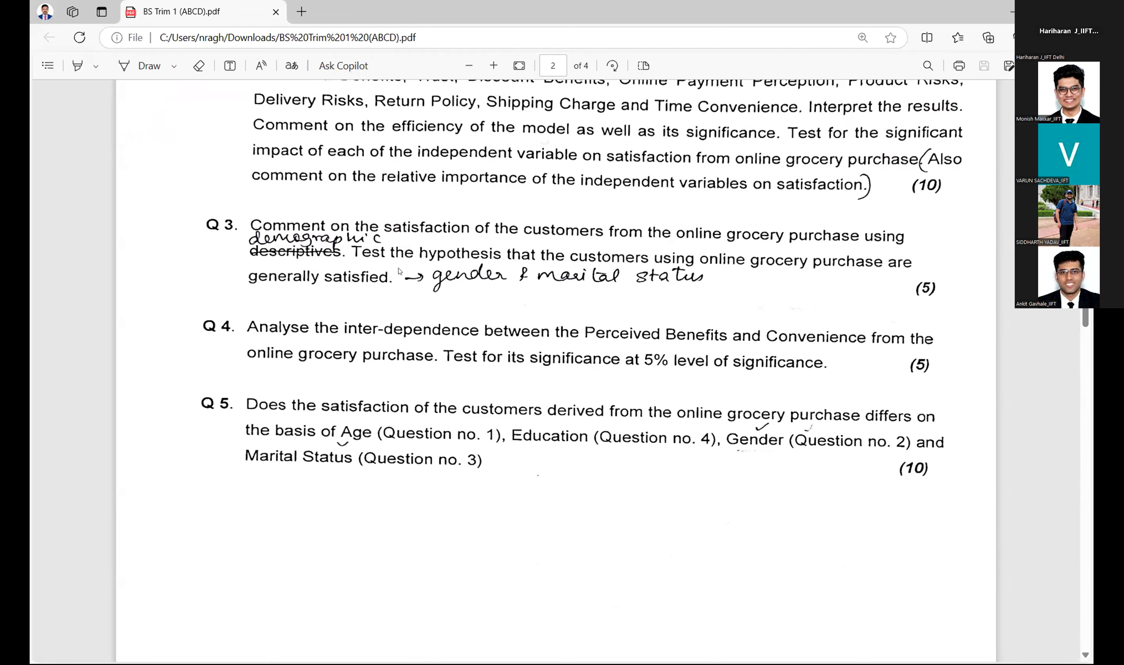
{"action": "key", "text": "alt+Tab"}
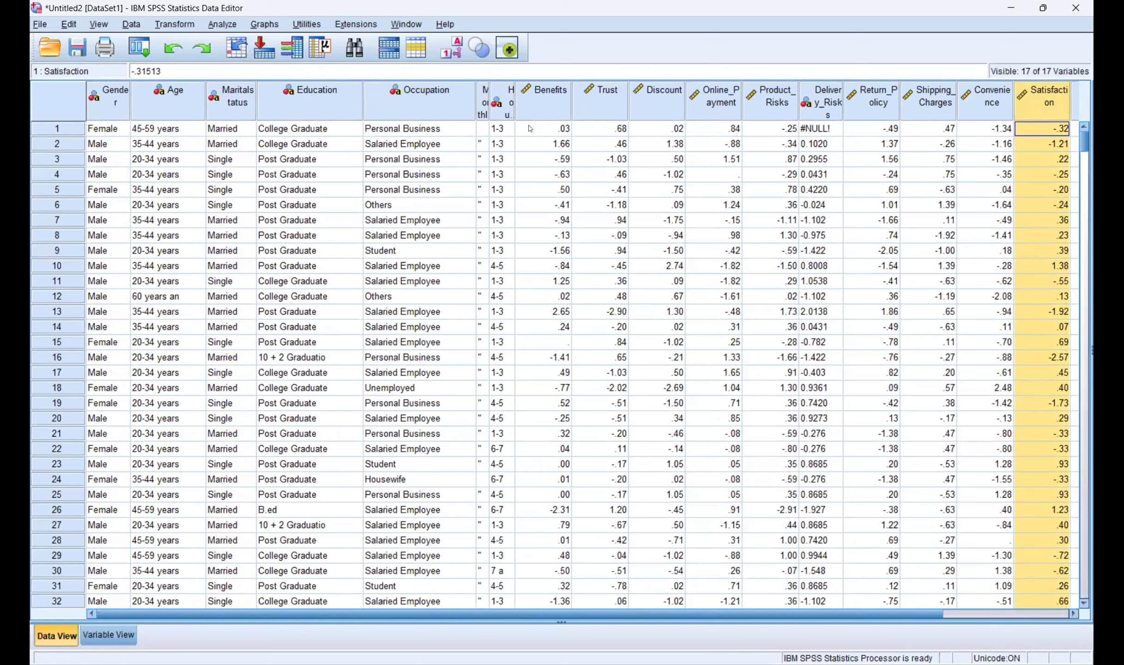
Step: Check the Gender and Maritalstatus columns, then start Analyze > Compare Means > Independent-Samples T Test
{"action": "left_click", "coordinate": [105, 97]}
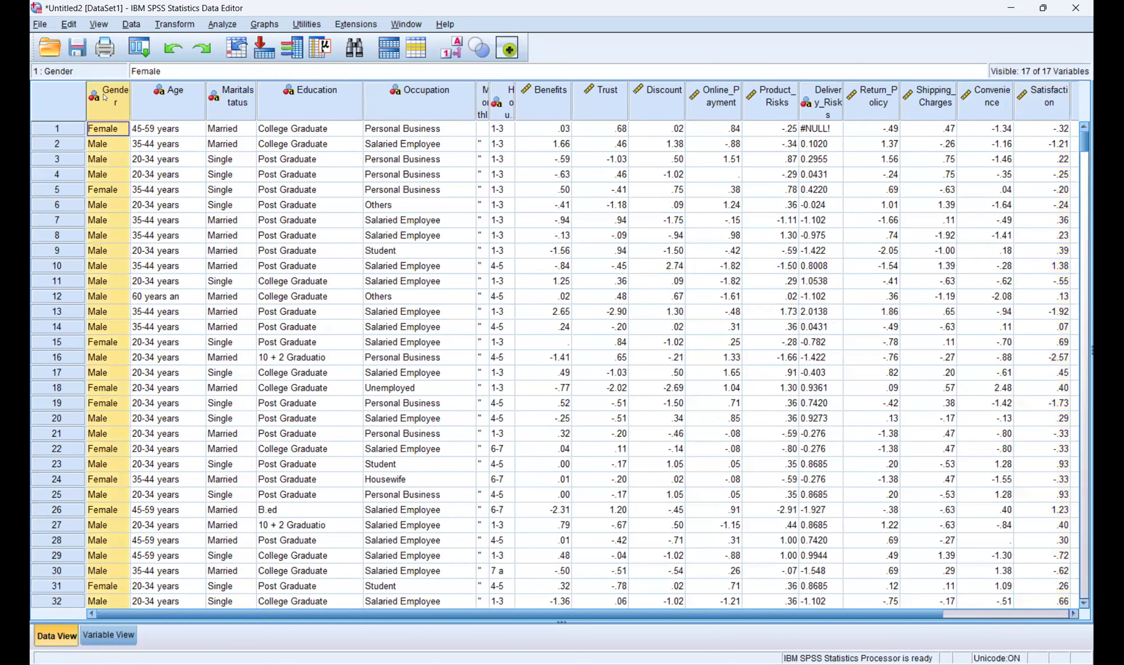
{"action": "left_click", "coordinate": [241, 96]}
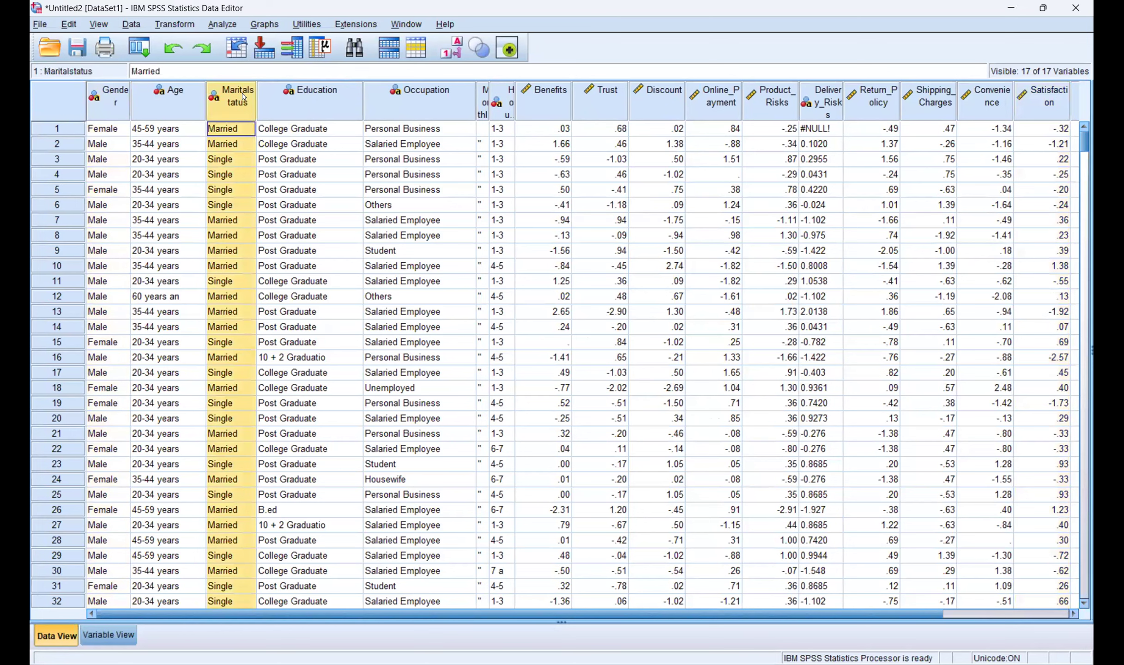
{"action": "left_click", "coordinate": [211, 24]}
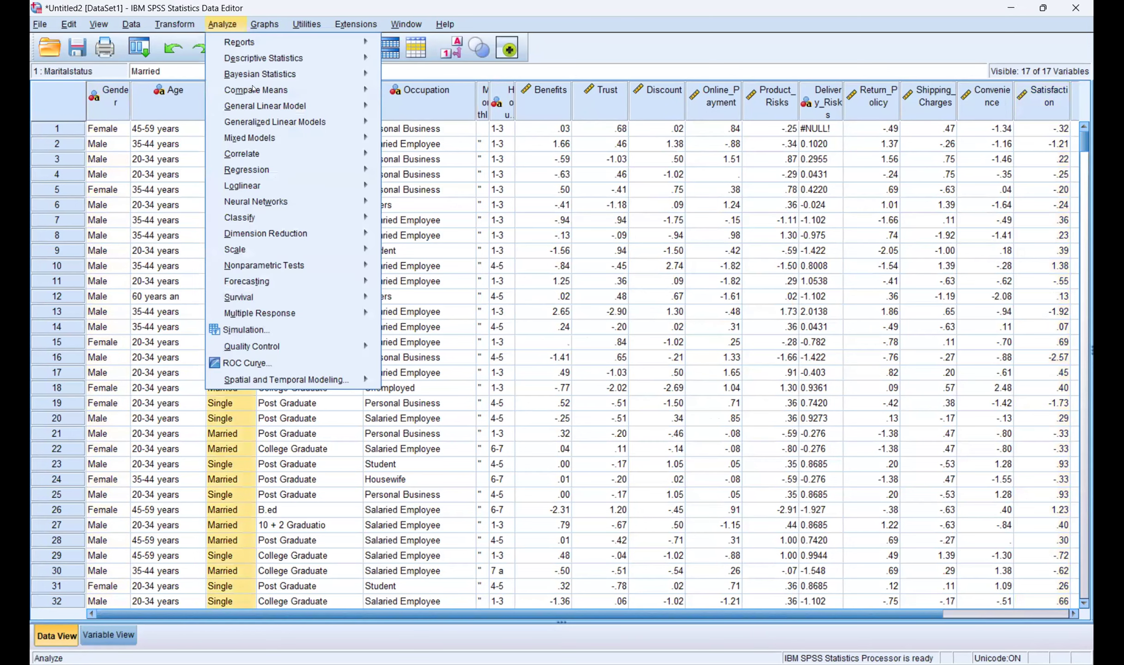
{"action": "mouse_move", "coordinate": [350, 90]}
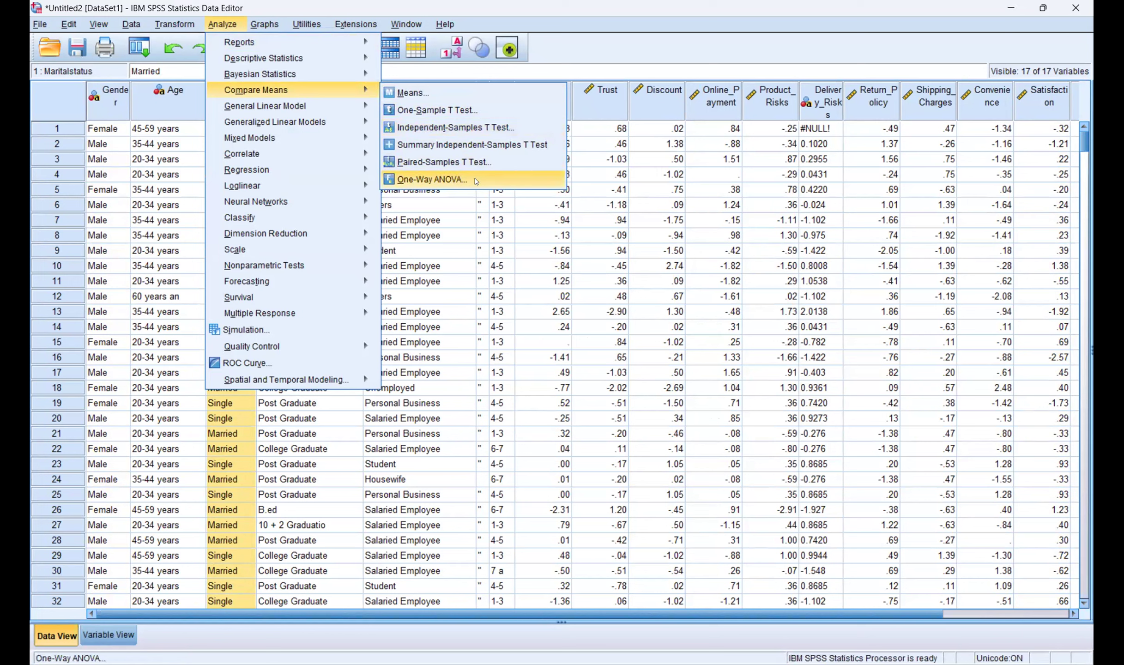
{"action": "left_click", "coordinate": [465, 131]}
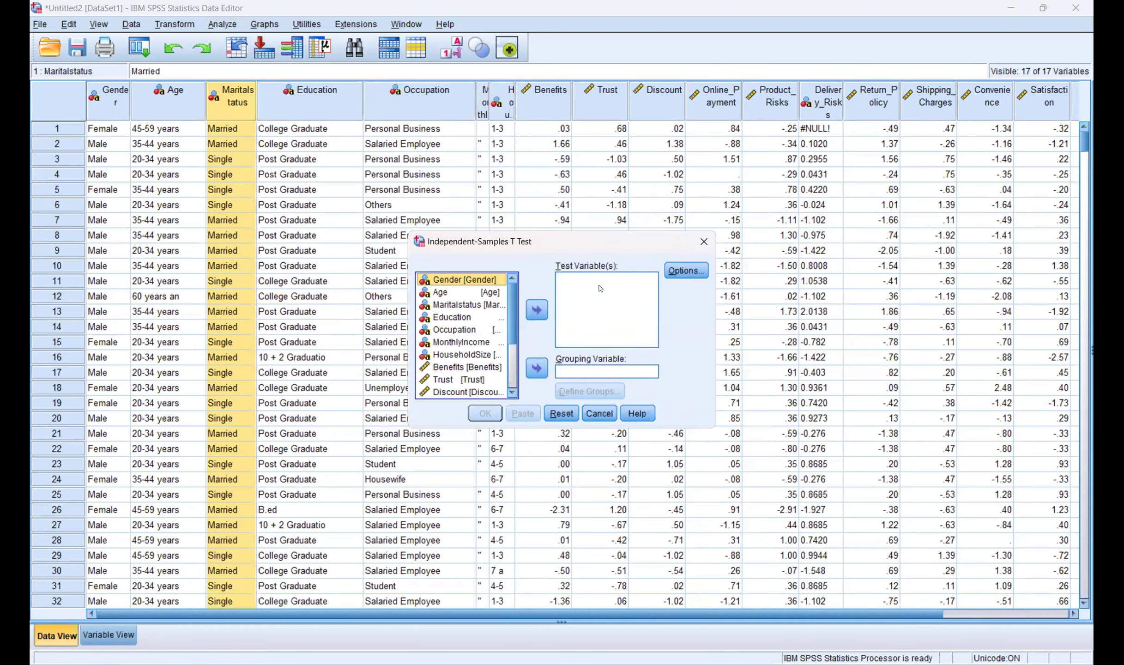
Step: Make Satisfaction the t-test's test variable
{"action": "left_click", "coordinate": [511, 394]}
{"action": "left_click", "coordinate": [480, 392]}
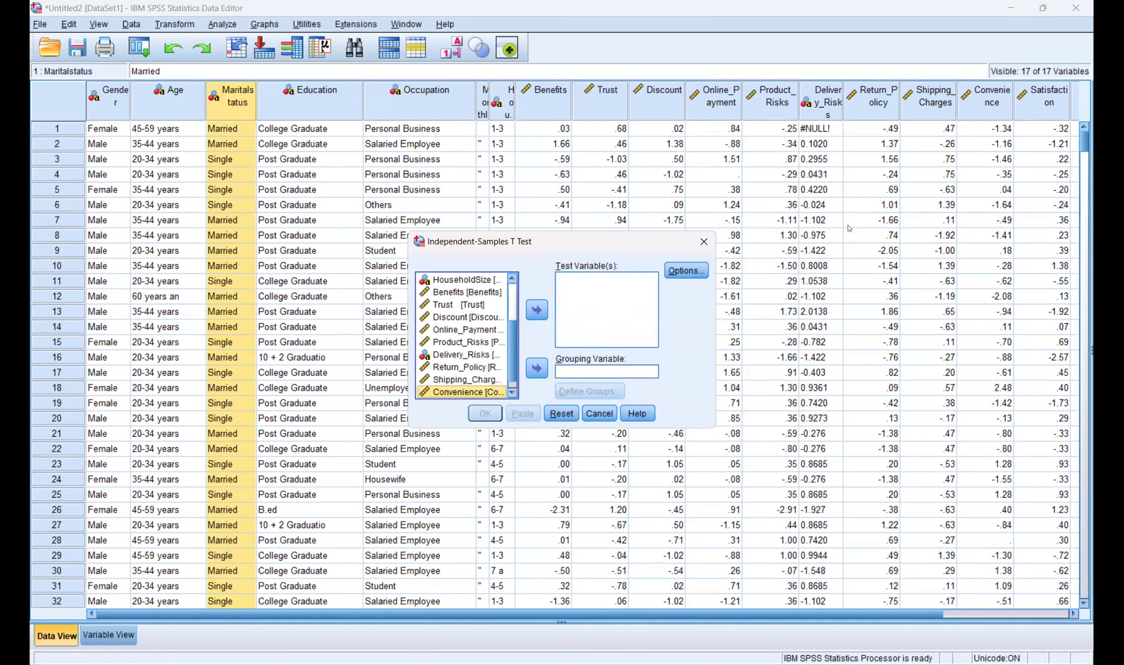
{"action": "left_click", "coordinate": [511, 392]}
{"action": "left_click", "coordinate": [468, 392]}
{"action": "left_click", "coordinate": [537, 310]}
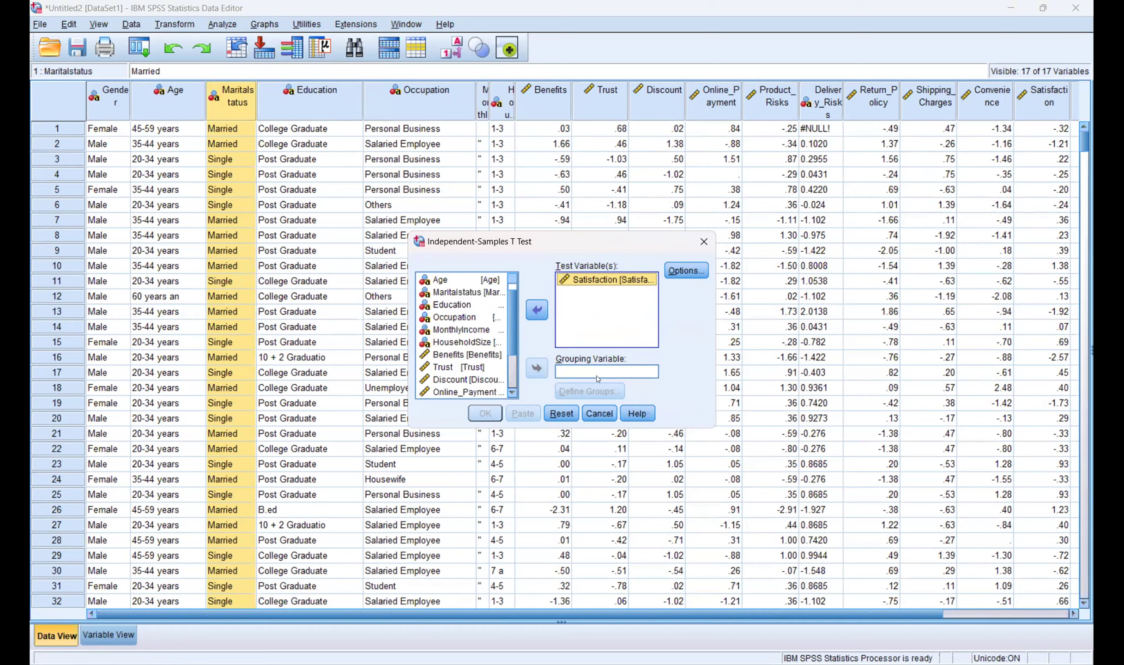
Step: Set Gender as the grouping variable, ready to define its groups
{"action": "key", "text": "Home"}
{"action": "left_click", "coordinate": [536, 368]}
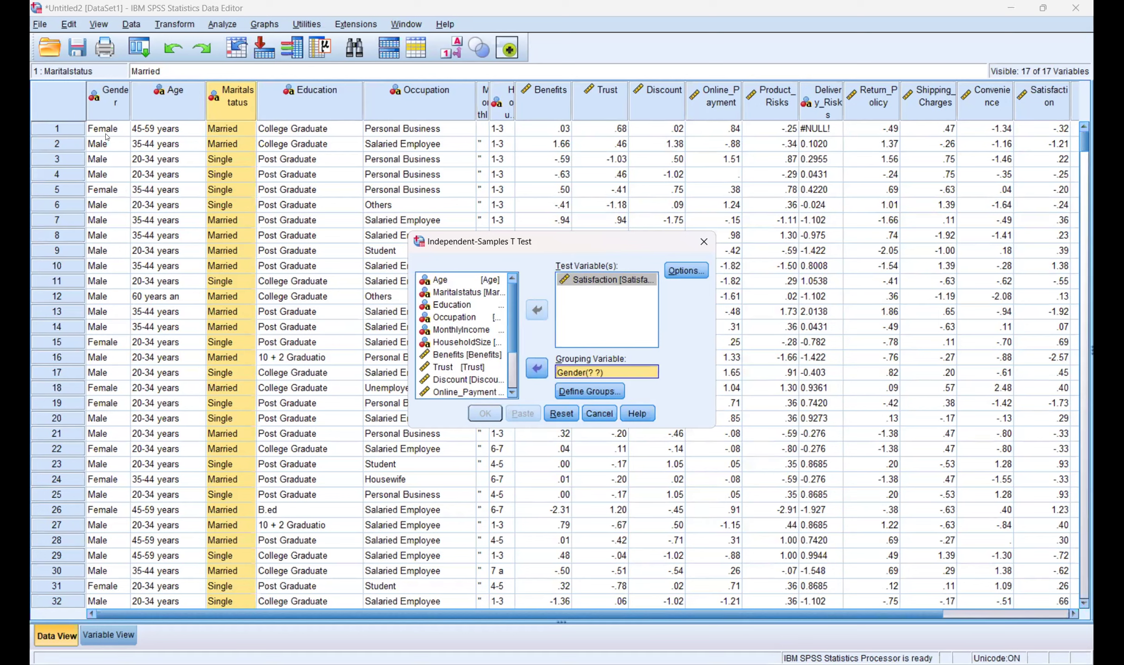
{"action": "key", "text": "Tab"}
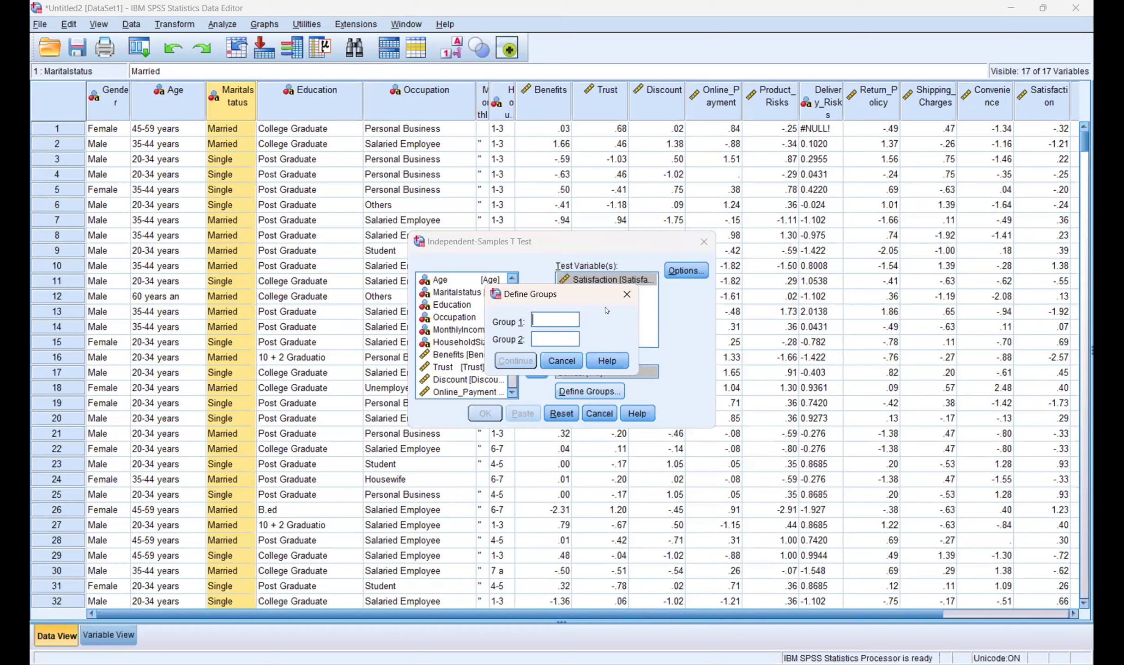
Step: Define the Gender groups as 'Male' and 'Female' and confirm the 95% confidence interval in Options
{"action": "type", "text": "Male"}
{"action": "key", "text": "Tab"}
{"action": "type", "text": "Female"}
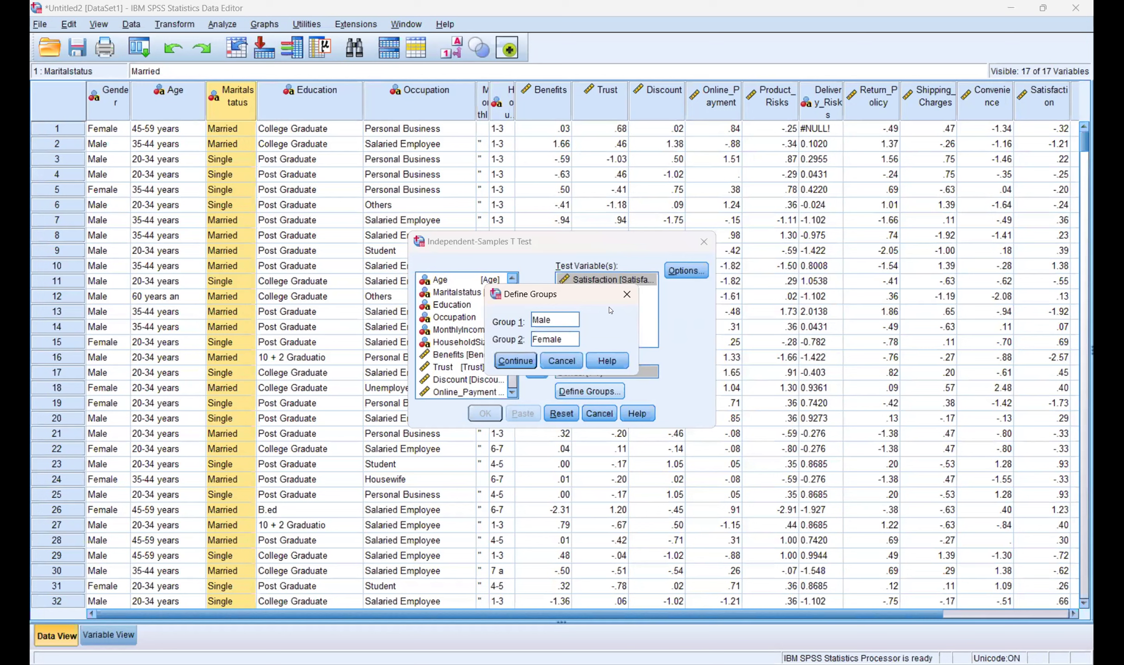
{"action": "key", "text": "Return"}
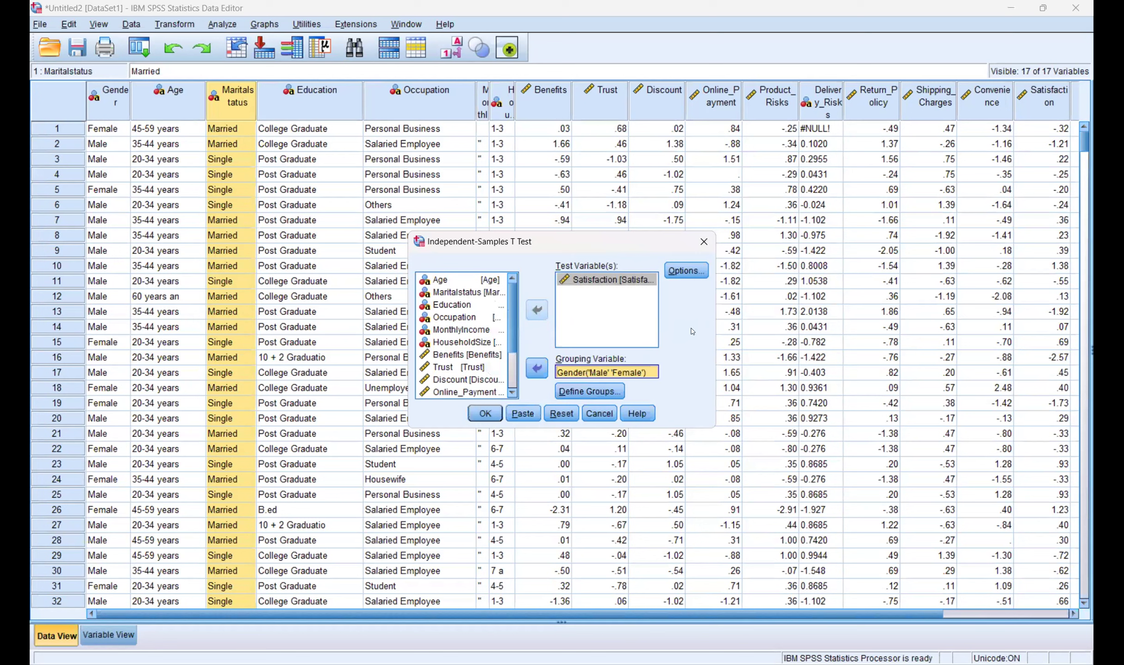
{"action": "key", "text": "alt+o"}
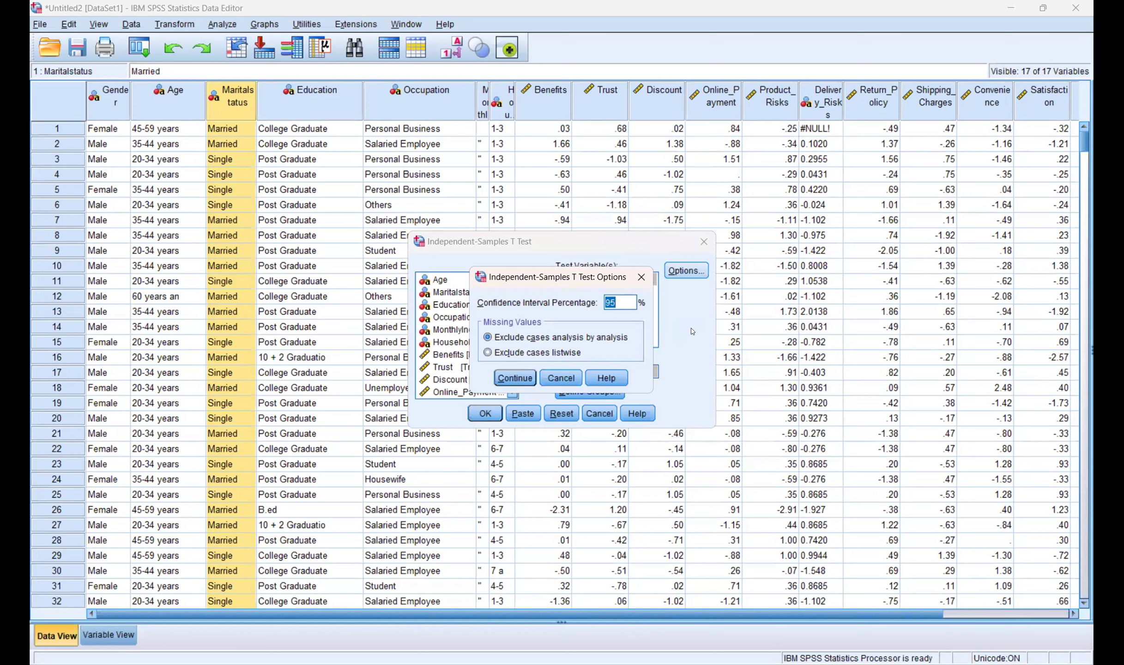
{"action": "key", "text": "super"}
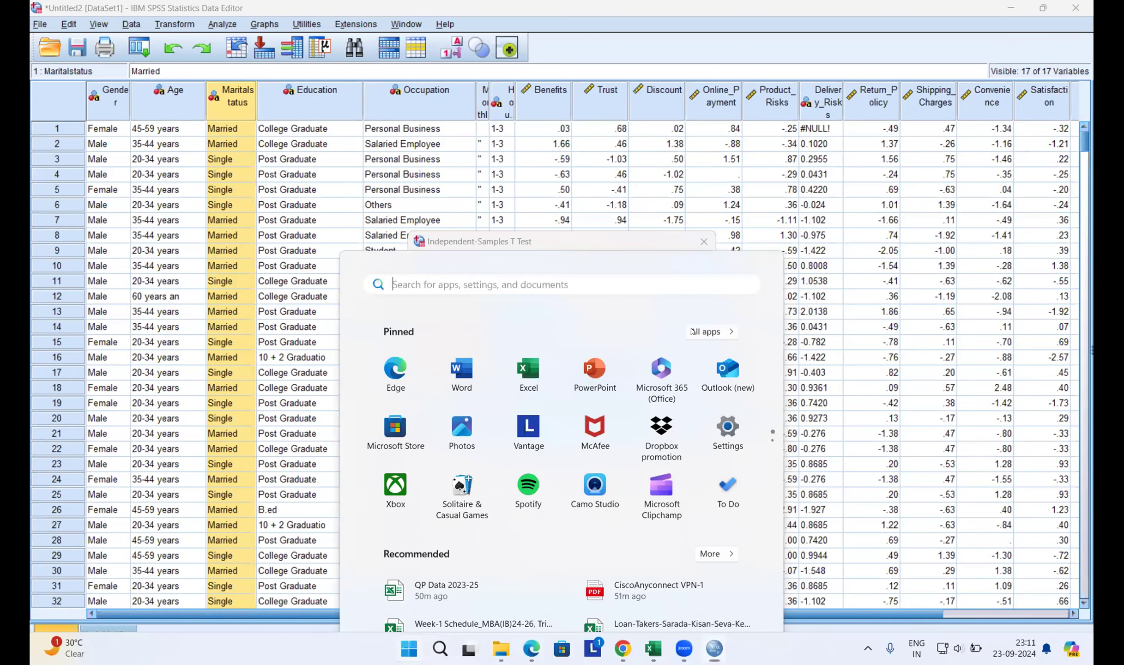
Step: Bring up the Notepad note with empty 'H0 =' and 'H1 =' lines alongside the PDF
{"action": "key", "text": "Return"}
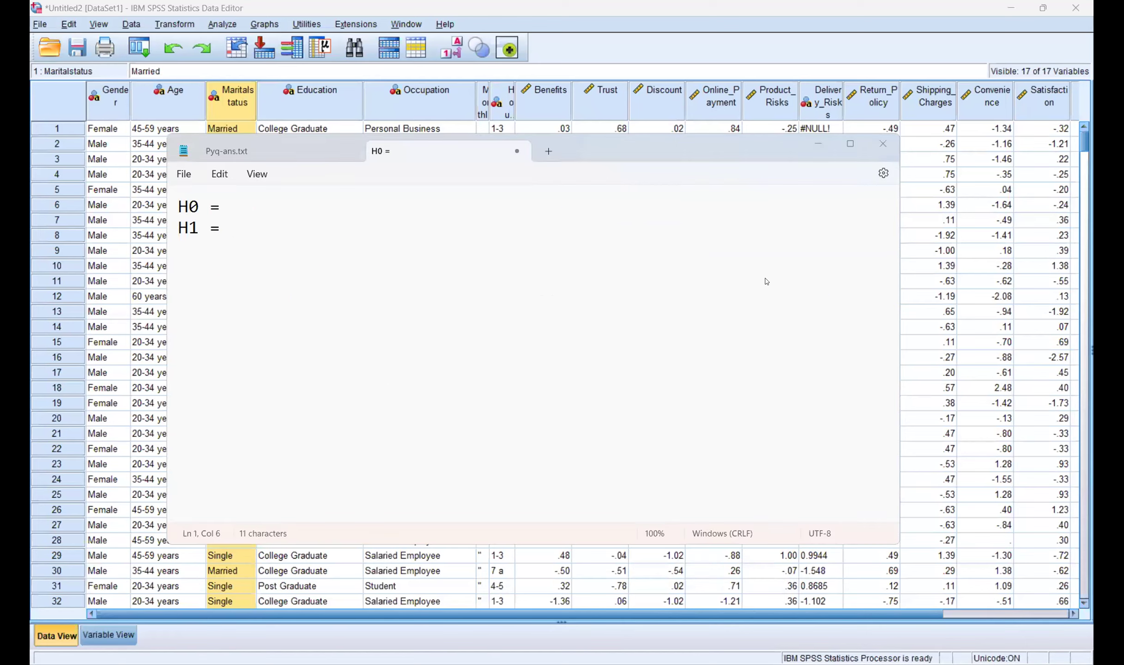
{"action": "key", "text": "alt+Tab"}
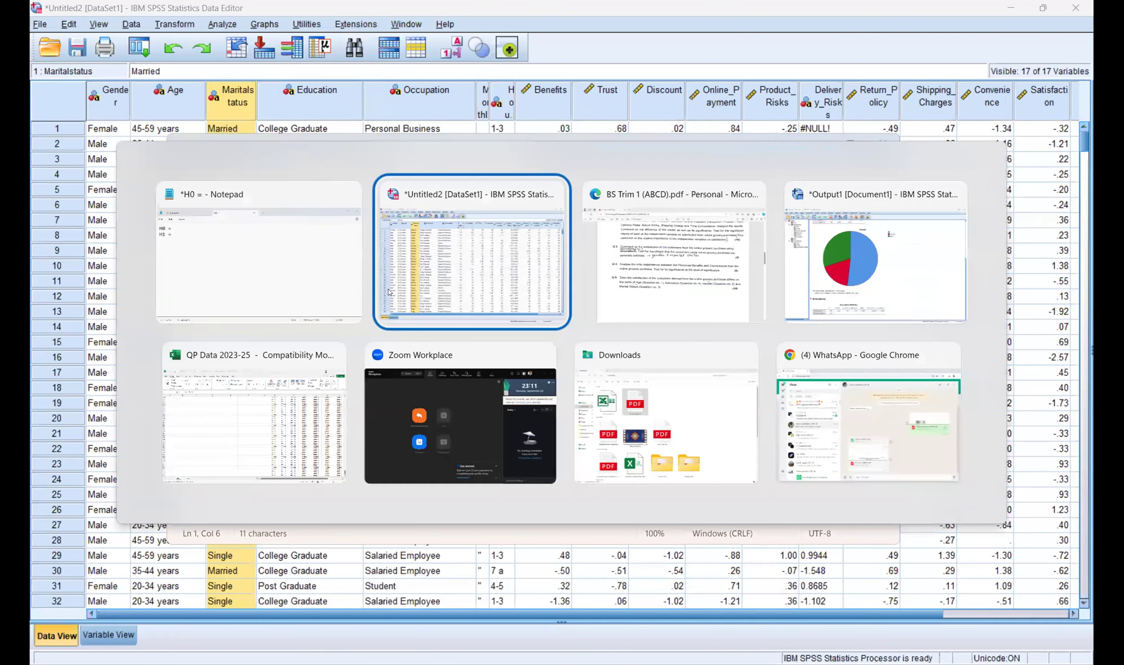
{"action": "key", "text": "alt+Tab"}
{"action": "key", "text": "alt+Tab"}
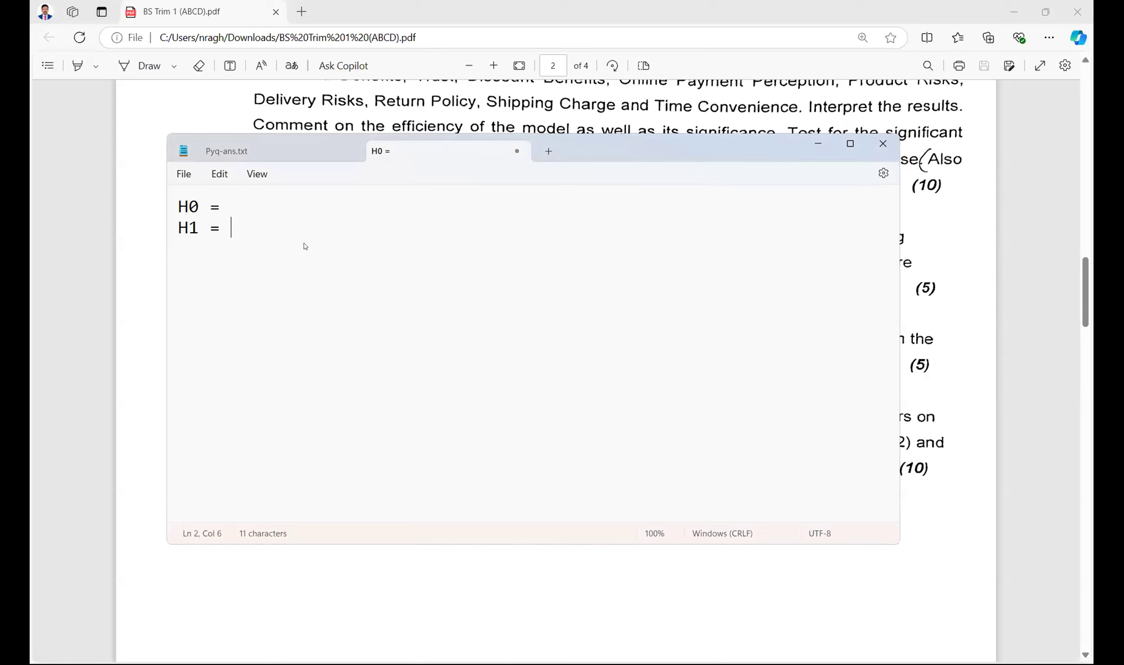
Step: Write H1 as 'Withing genders customers using online purchase are satisifed', then view the t-test output
{"action": "type", "text": "Withing g"}
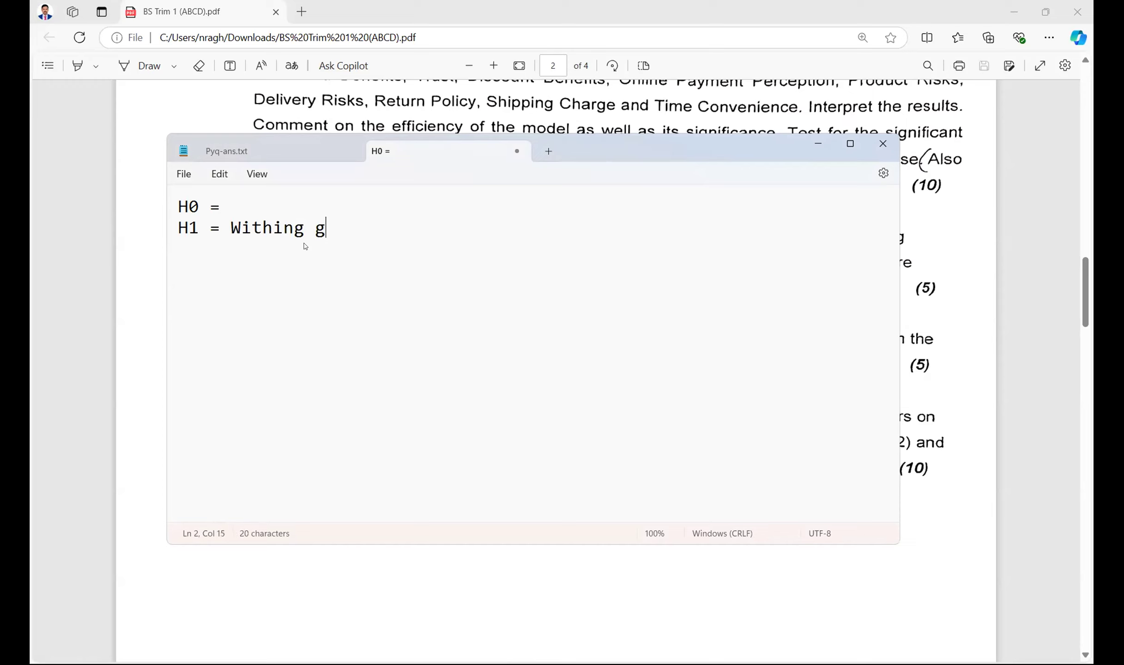
{"action": "type", "text": "enders customers using onli"}
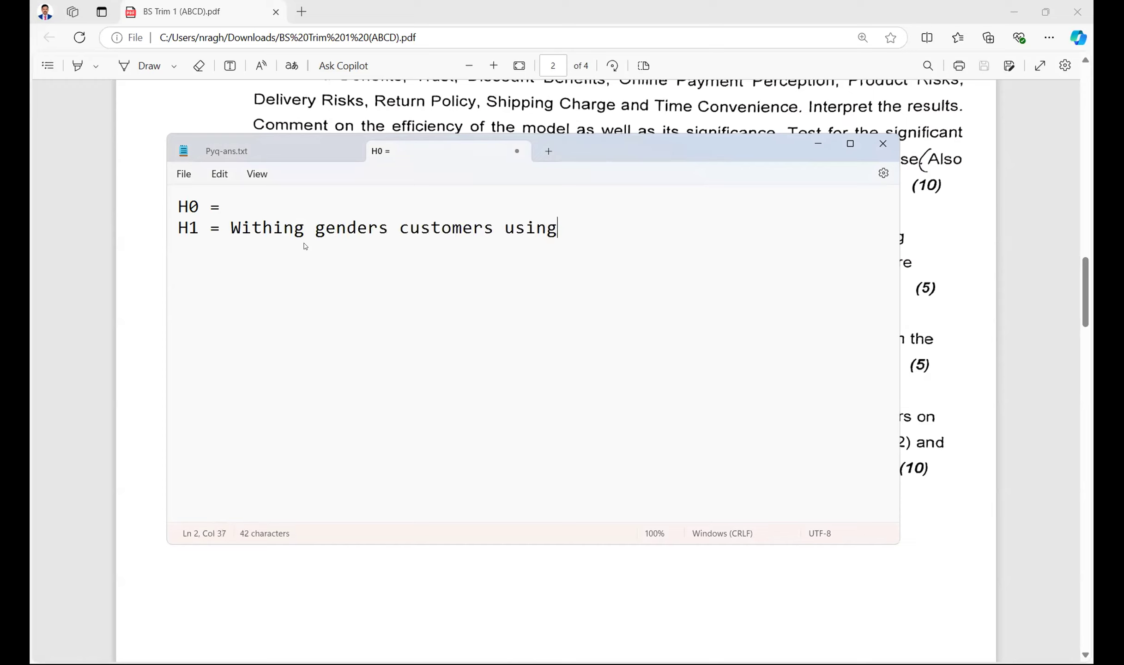
{"action": "type", "text": "ne purchase are satisifed"}
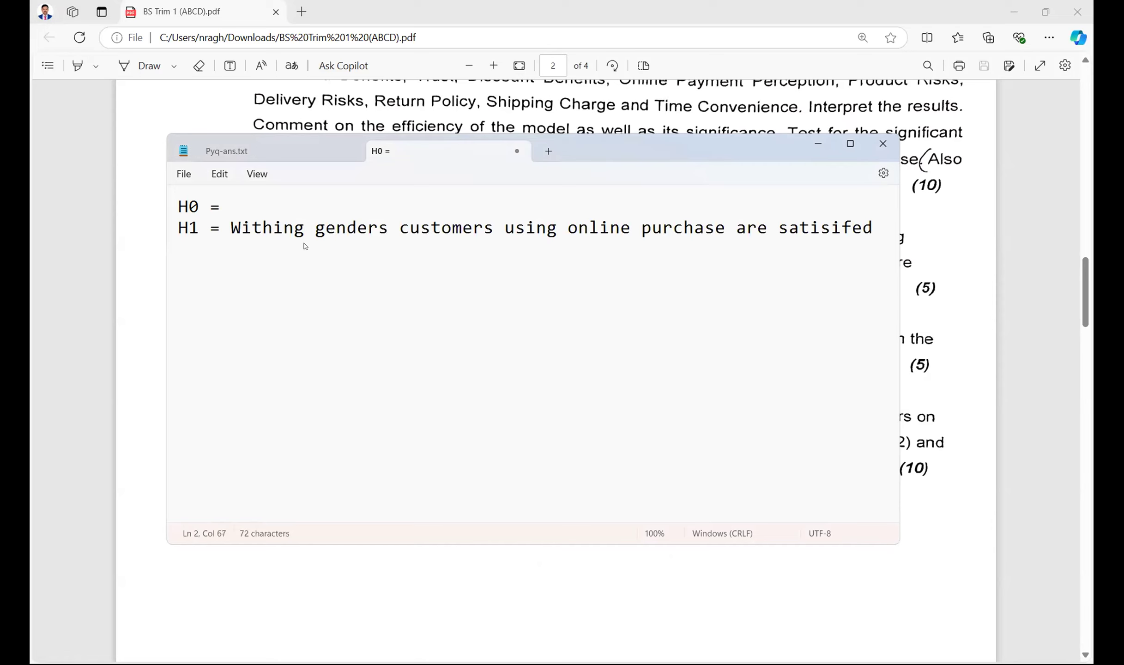
{"action": "key", "text": "shift+Left"}
{"action": "key", "text": "shift+Left"}
{"action": "key", "text": "shift+Left"}
{"action": "key", "text": "shift+Left"}
{"action": "key", "text": "shift+Left"}
{"action": "key", "text": "shift+Left"}
{"action": "key", "text": "shift+Left"}
{"action": "key", "text": "shift+Left"}
{"action": "key", "text": "shift+Left"}
{"action": "key", "text": "shift+Left"}
{"action": "key", "text": "shift+Left"}
{"action": "key", "text": "shift+Left"}
{"action": "key", "text": "shift+Left"}
{"action": "key", "text": "shift+Left"}
{"action": "key", "text": "shift+Left"}
{"action": "key", "text": "shift+Left"}
{"action": "key", "text": "shift+Left"}
{"action": "key", "text": "shift+Left"}
{"action": "key", "text": "shift+Left"}
{"action": "key", "text": "shift+Left"}
{"action": "key", "text": "shift+Left"}
{"action": "key", "text": "shift+Left"}
{"action": "key", "text": "shift+Left"}
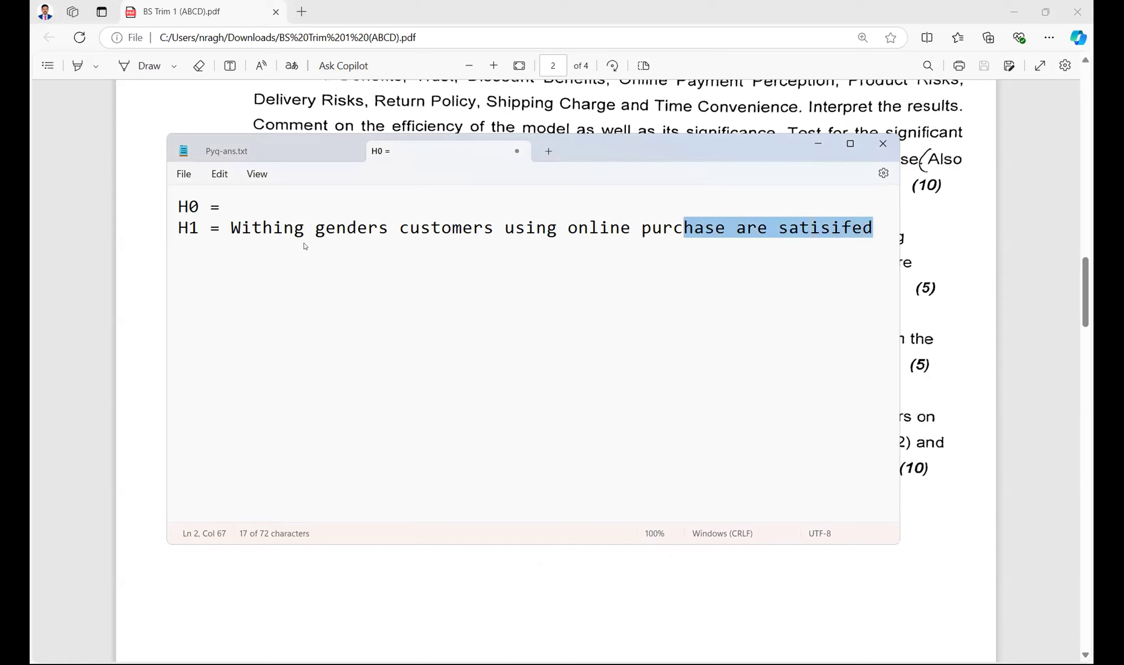
{"action": "key", "text": "shift+Left"}
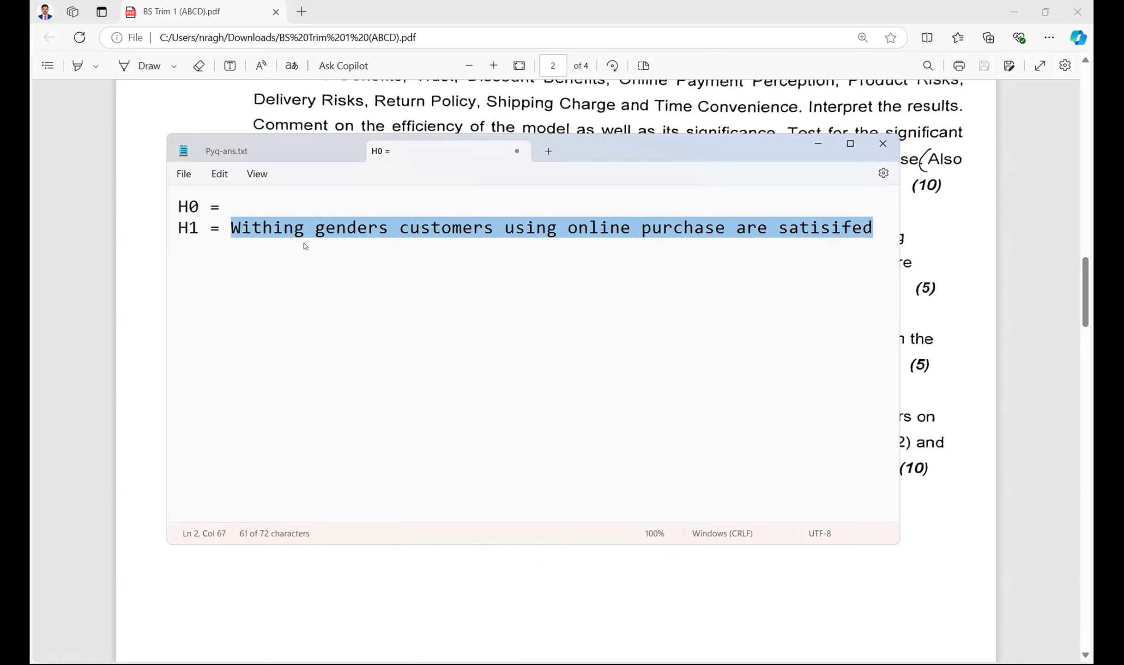
{"action": "key", "text": "alt+Tab"}
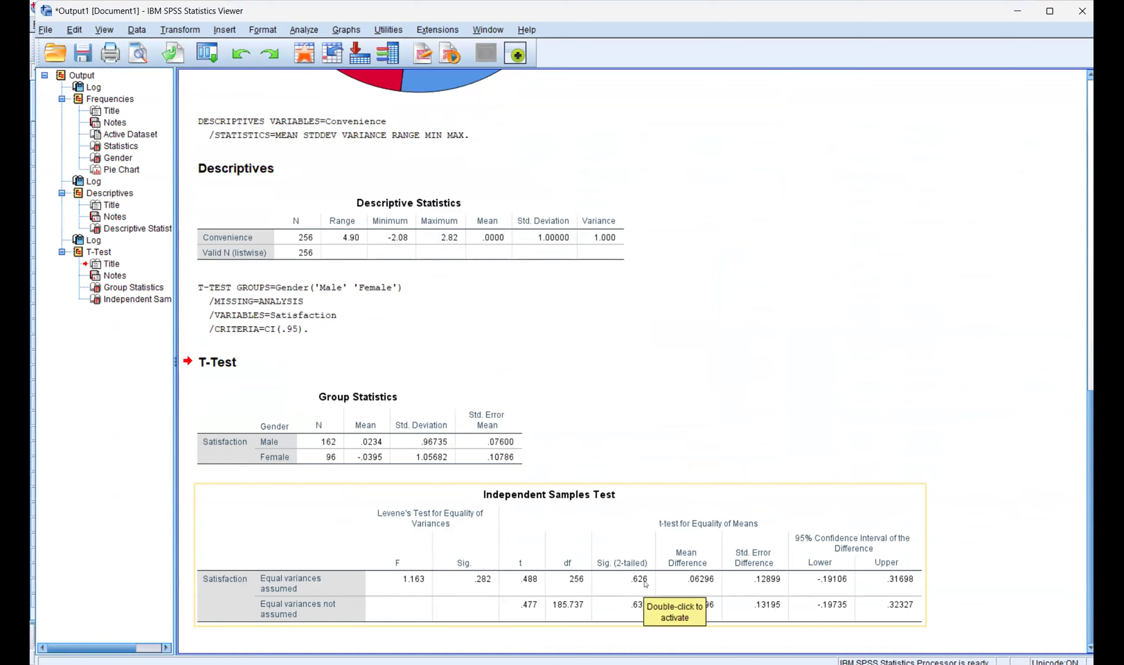
Step: Record the two-tailed significance as 'p = 0.626' in the Notepad hypothesis notes
{"action": "key", "text": "alt+Tab"}
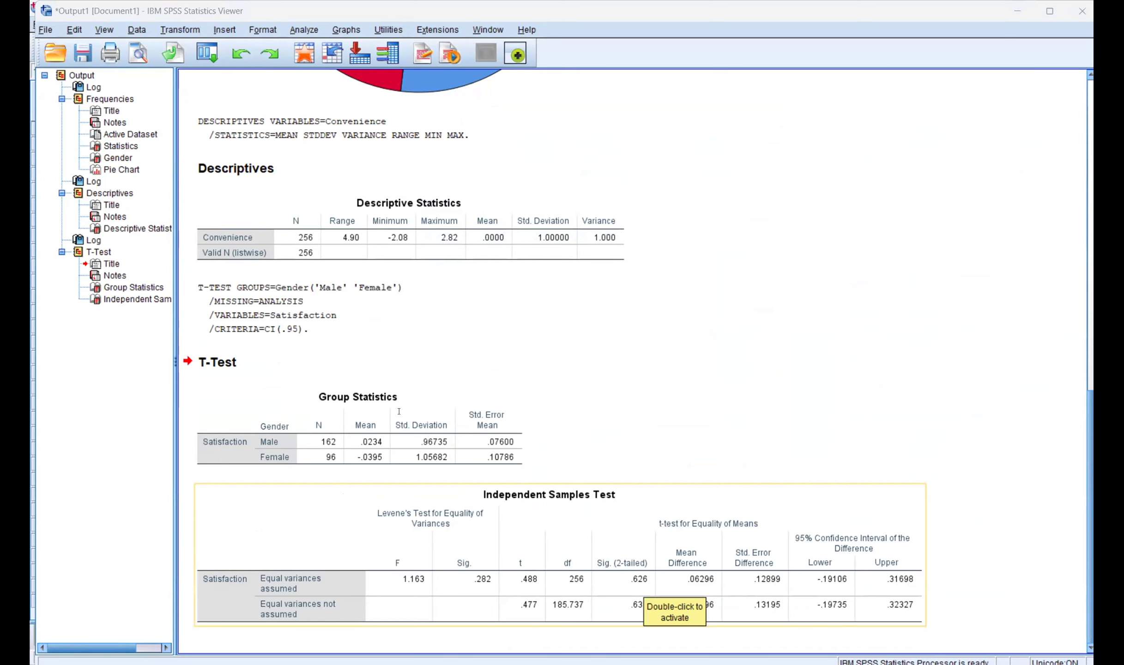
{"action": "key", "text": "alt+Tab"}
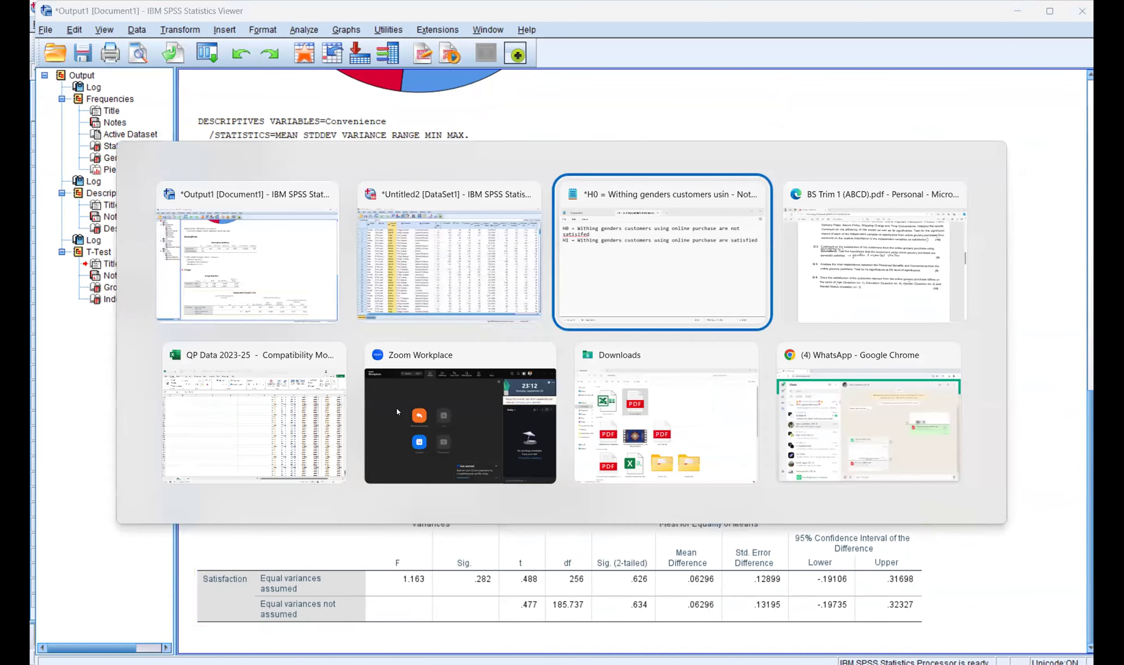
{"action": "type", "text": "p = 0.626"}
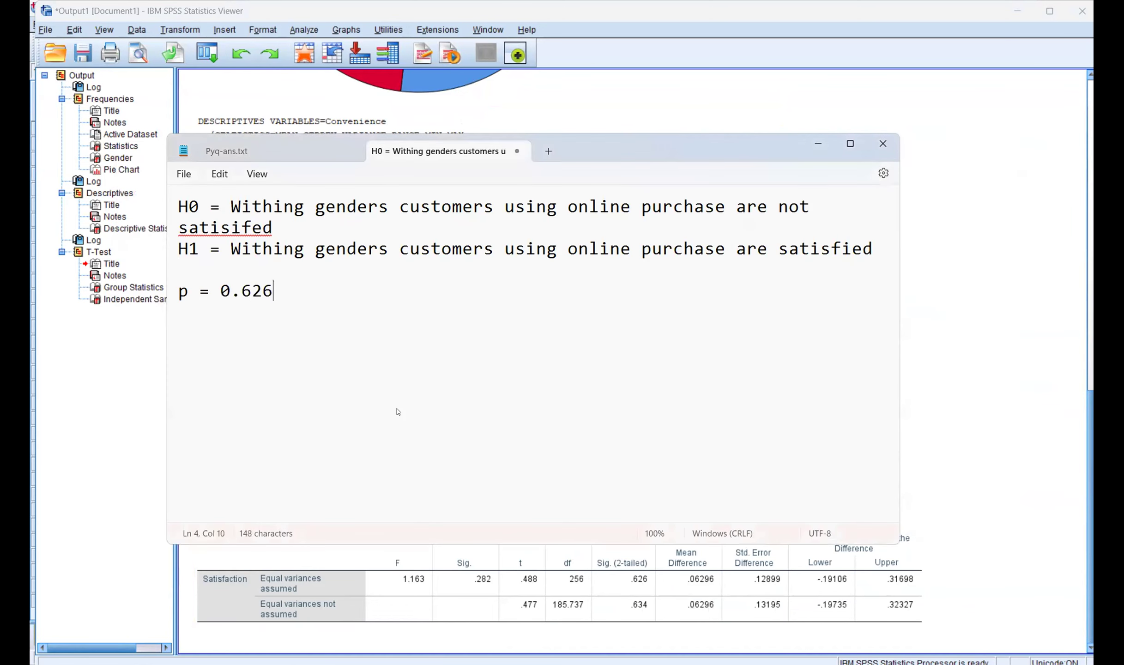
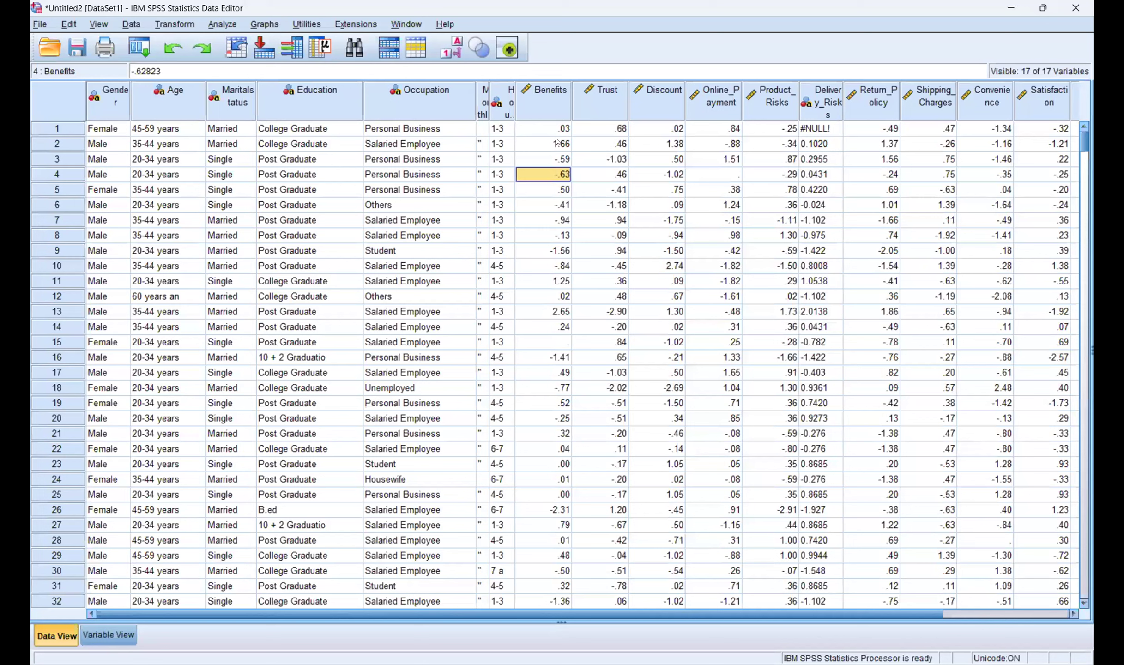
Step: Open the Analyze menu over the 17-variable customer survey dataset
{"action": "key", "text": "alt+a"}
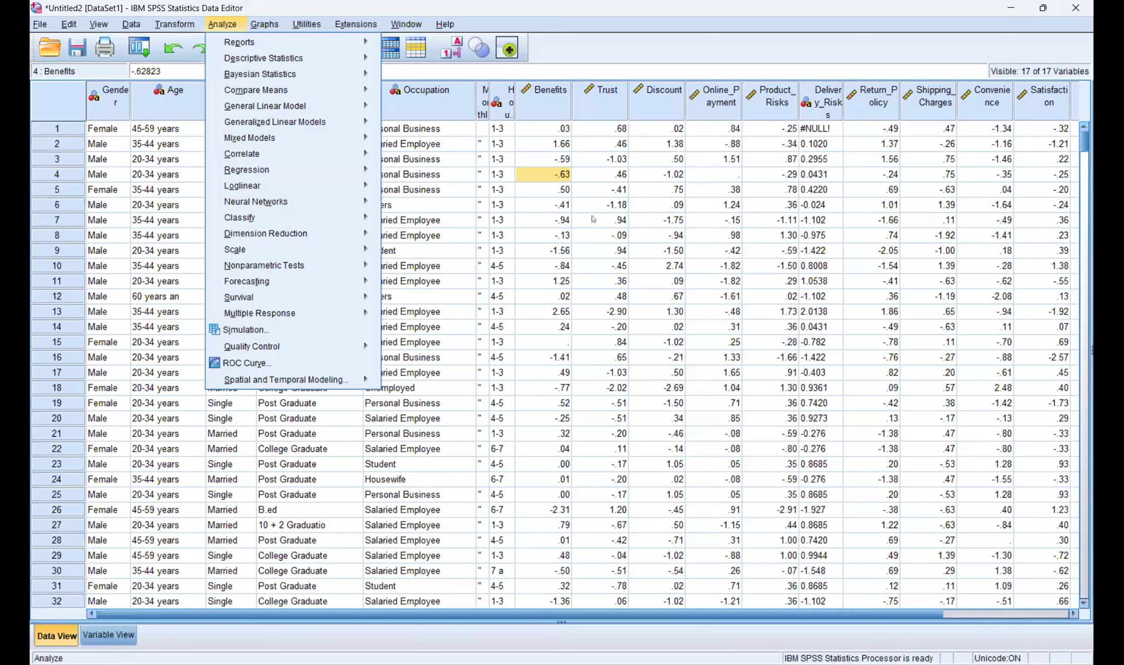
Step: Glance at the Paired-Samples T Test setup, then switch to the assignment PDF's question 5
{"action": "key", "text": "m"}
{"action": "key", "text": "p"}
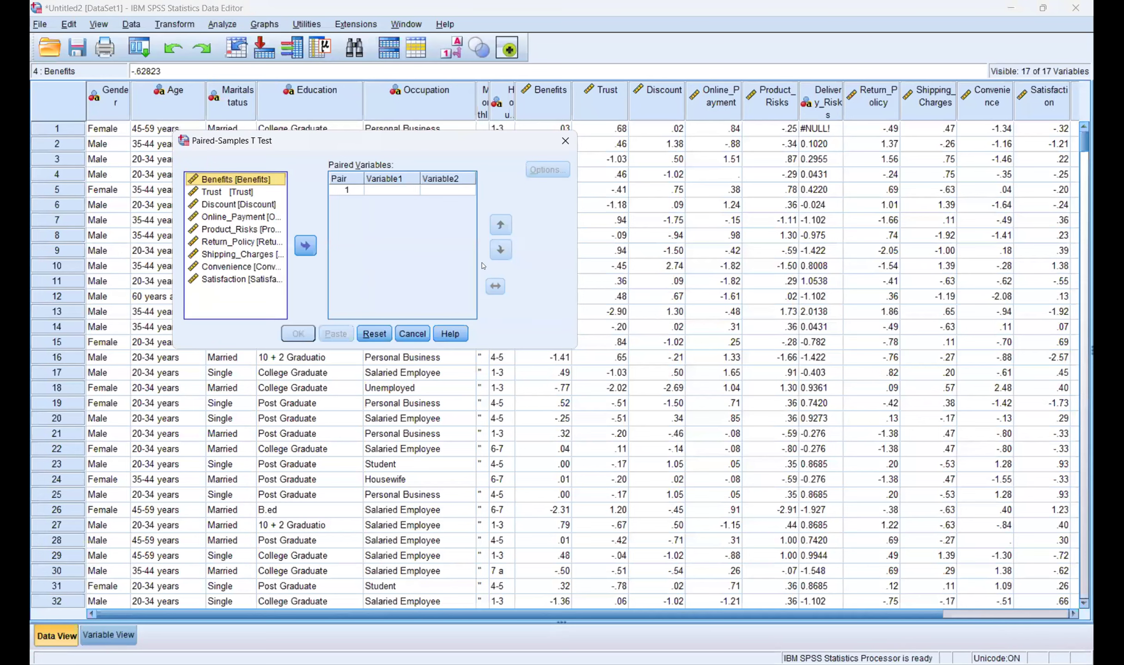
{"action": "key", "text": "alt+Tab"}
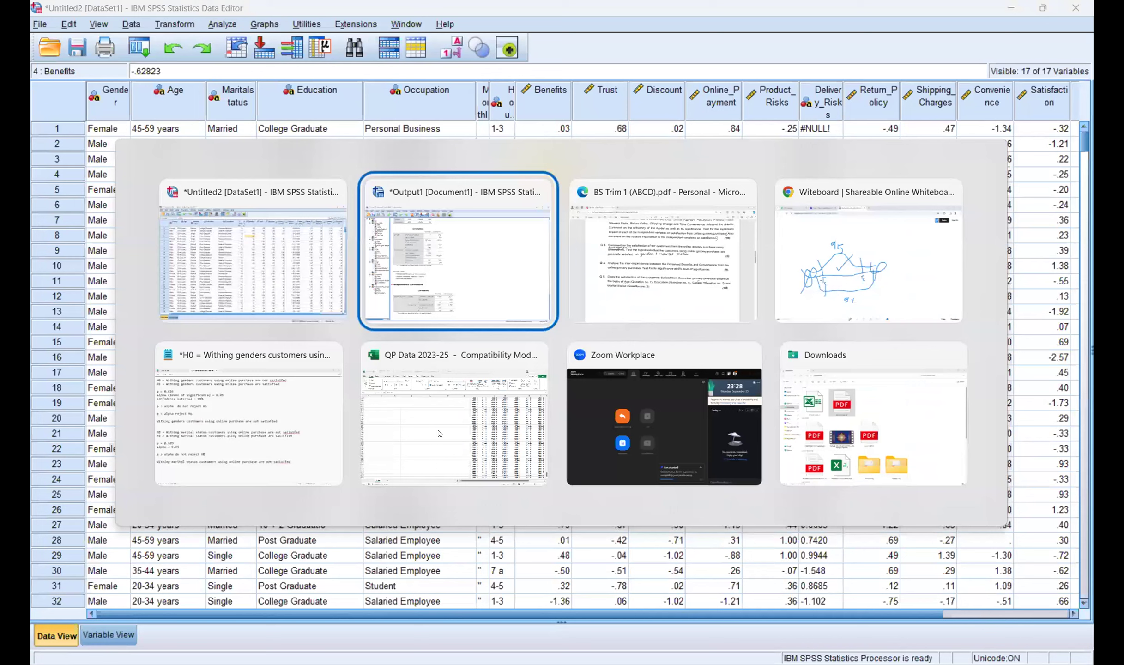
{"action": "key", "text": "Escape"}
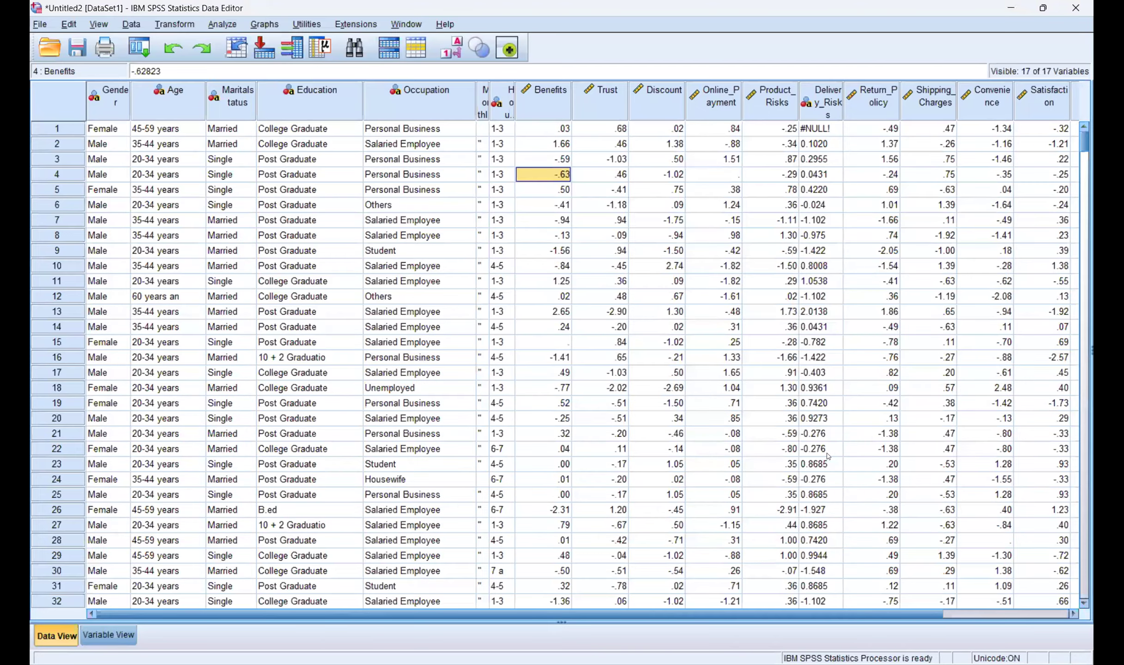
{"action": "key", "text": "alt+Tab"}
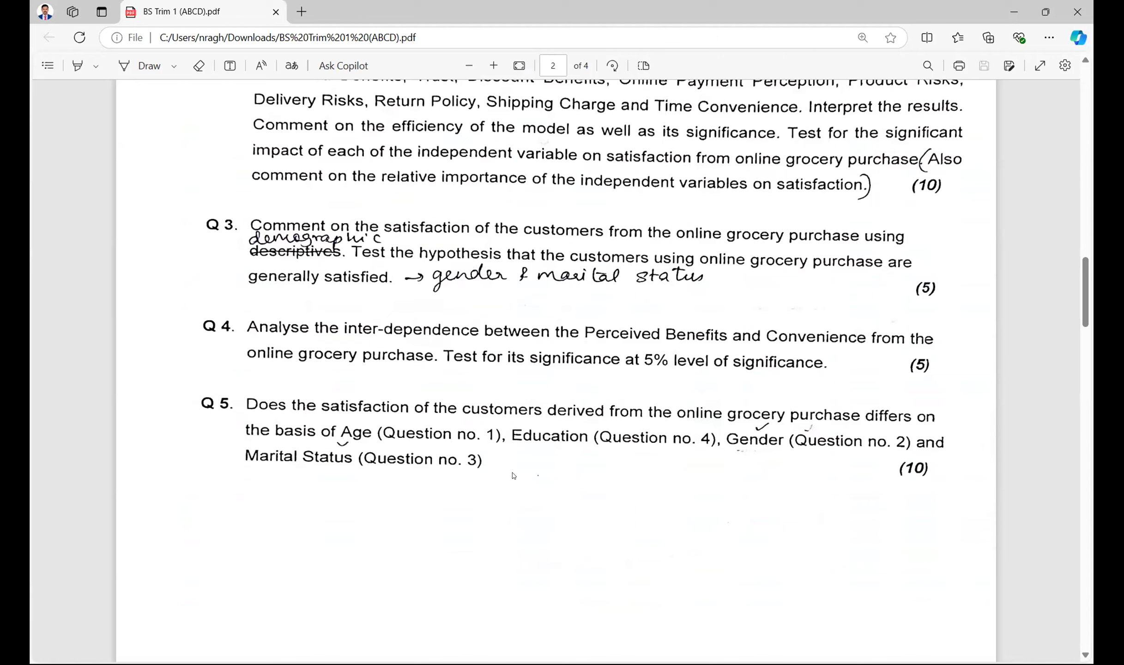
Step: Reread question 5 in the assignment PDF, then return to the SPSS survey data grid
{"action": "key", "text": "alt+Tab"}
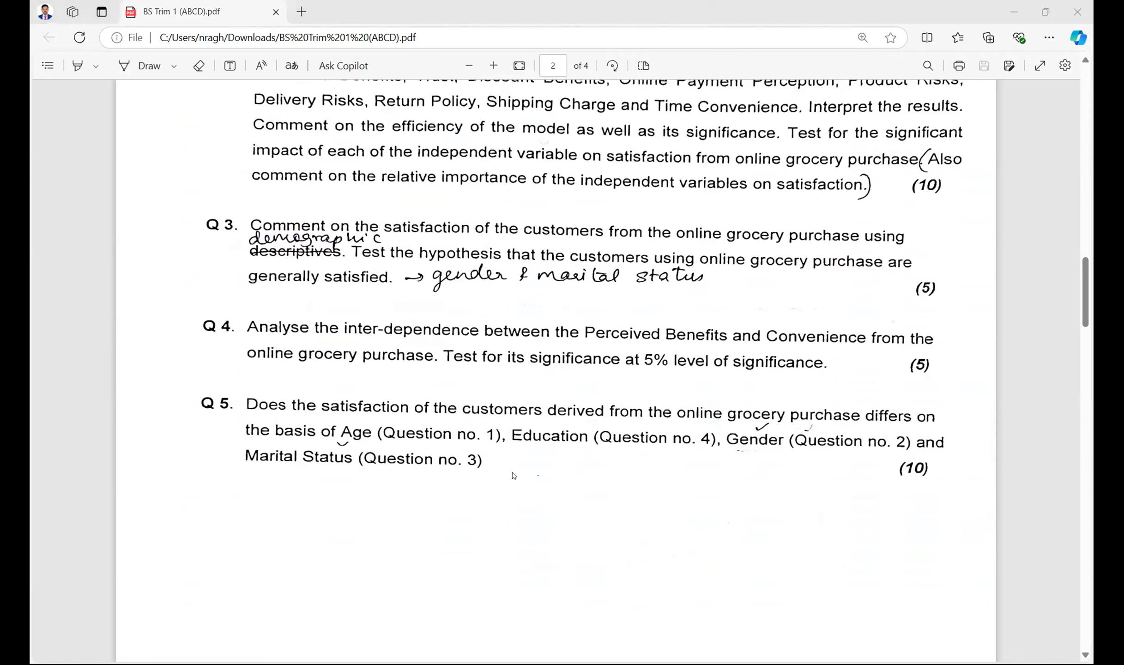
{"action": "key", "text": "alt+Tab"}
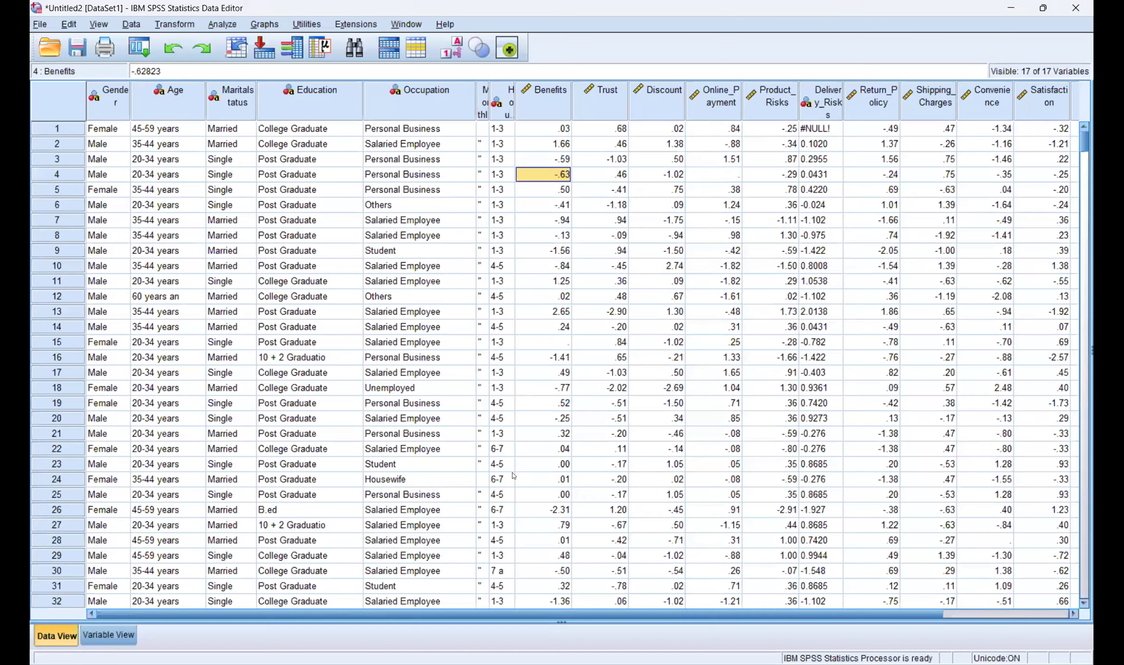
{"action": "key", "text": "alt+Tab"}
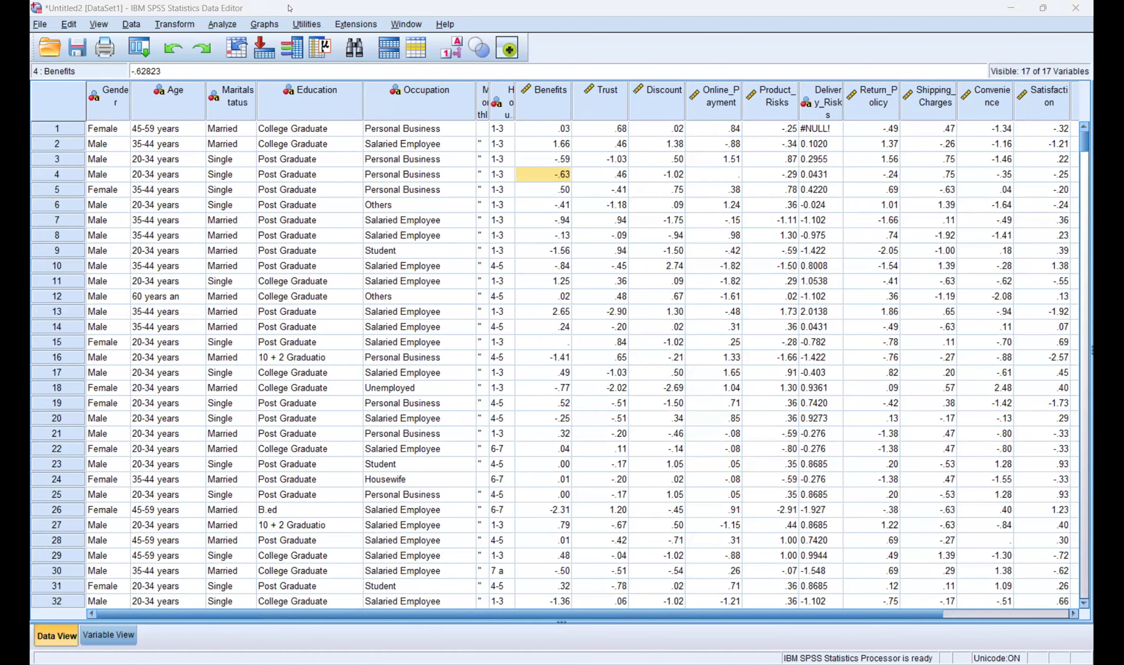
{"action": "key", "text": "alt+Tab"}
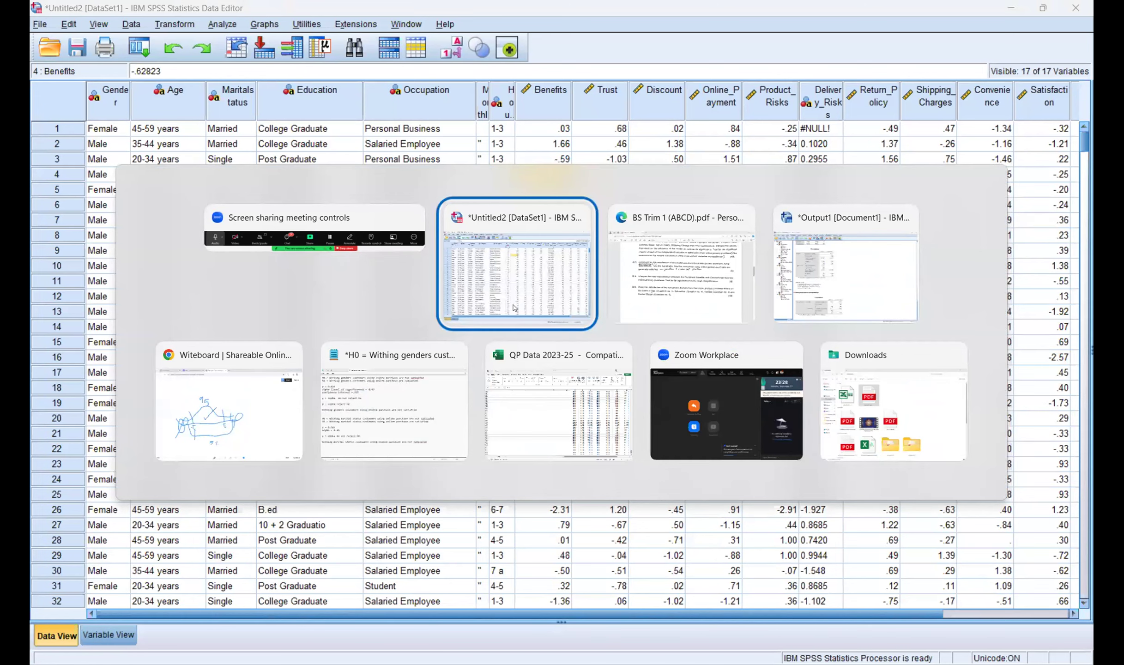
{"action": "key", "text": "alt+Tab"}
{"action": "key", "text": "alt+Tab"}
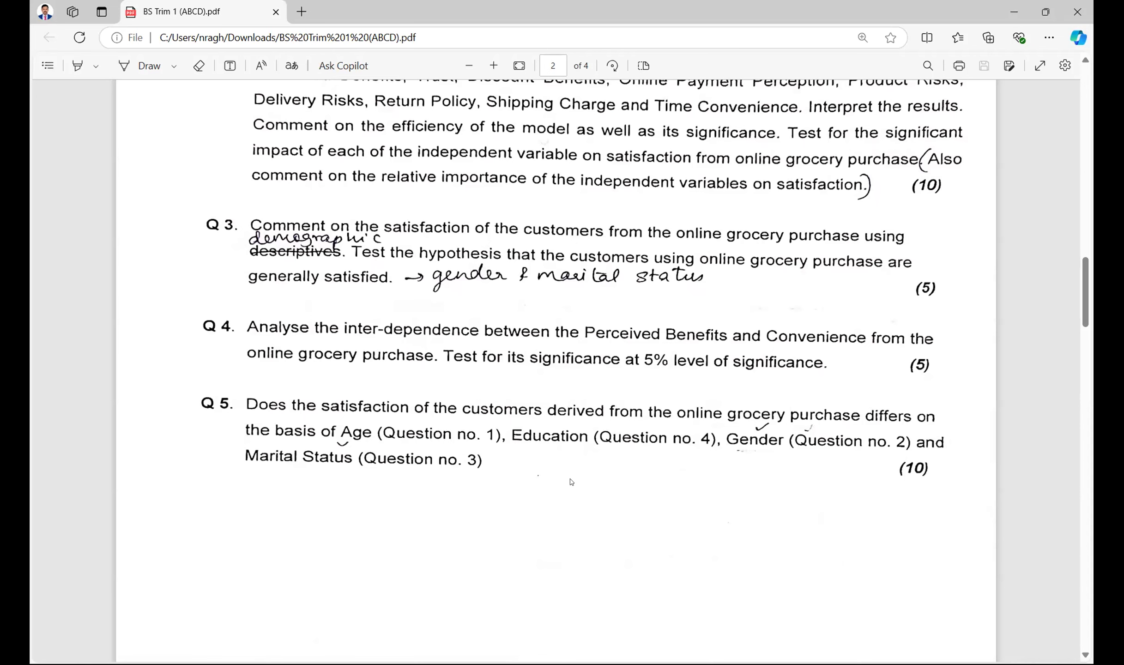
{"action": "key", "text": "alt+Tab"}
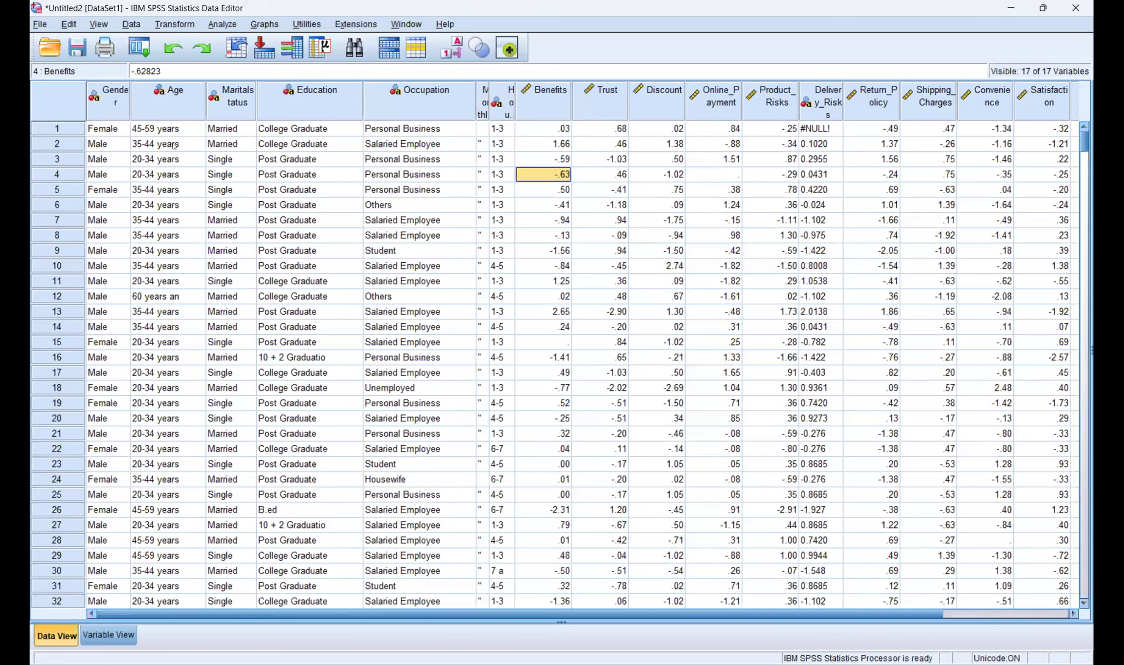
Step: Compare the Age values in rows 1 and 2 against the assignment PDF
{"action": "left_click", "coordinate": [174, 135]}
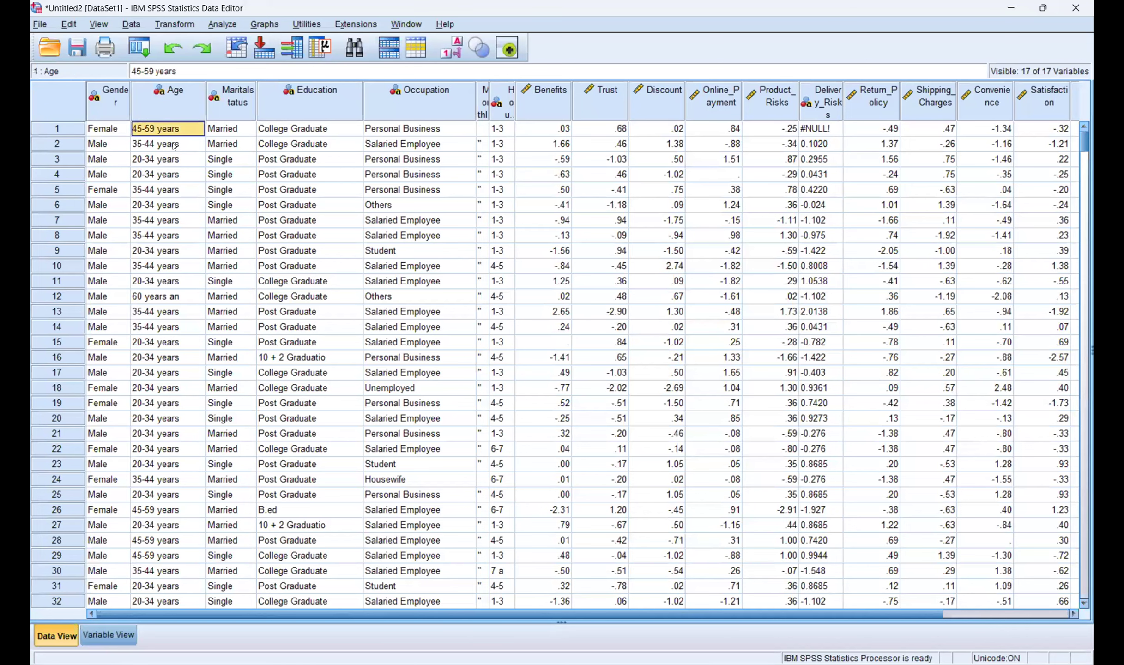
{"action": "key", "text": "alt+Tab"}
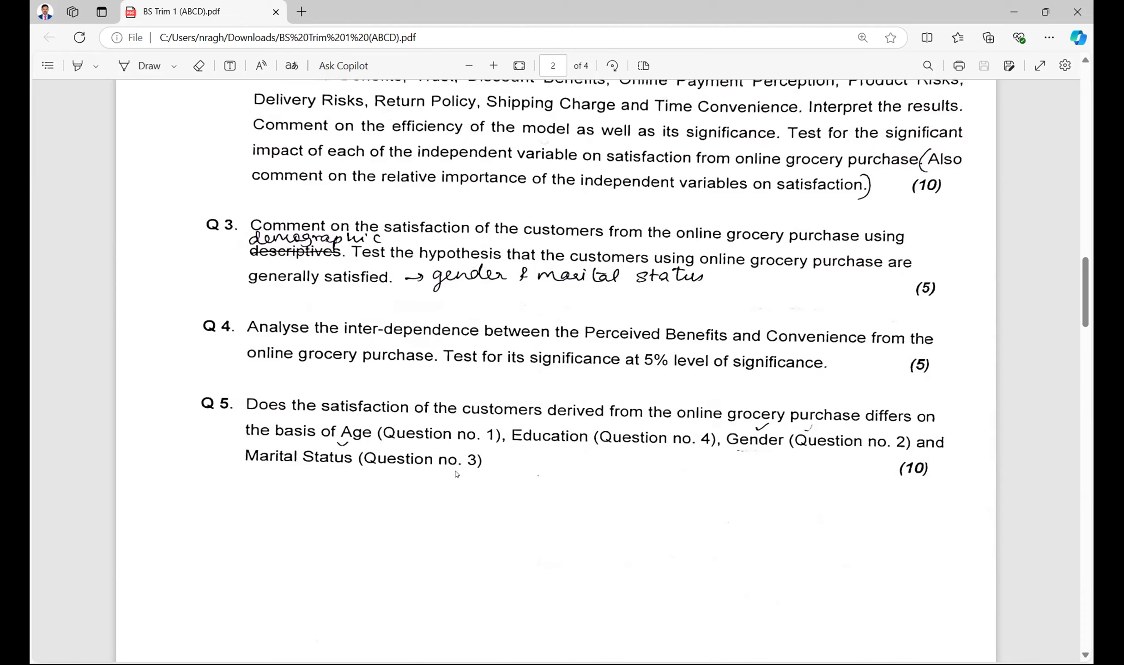
{"action": "key", "text": "alt+Tab"}
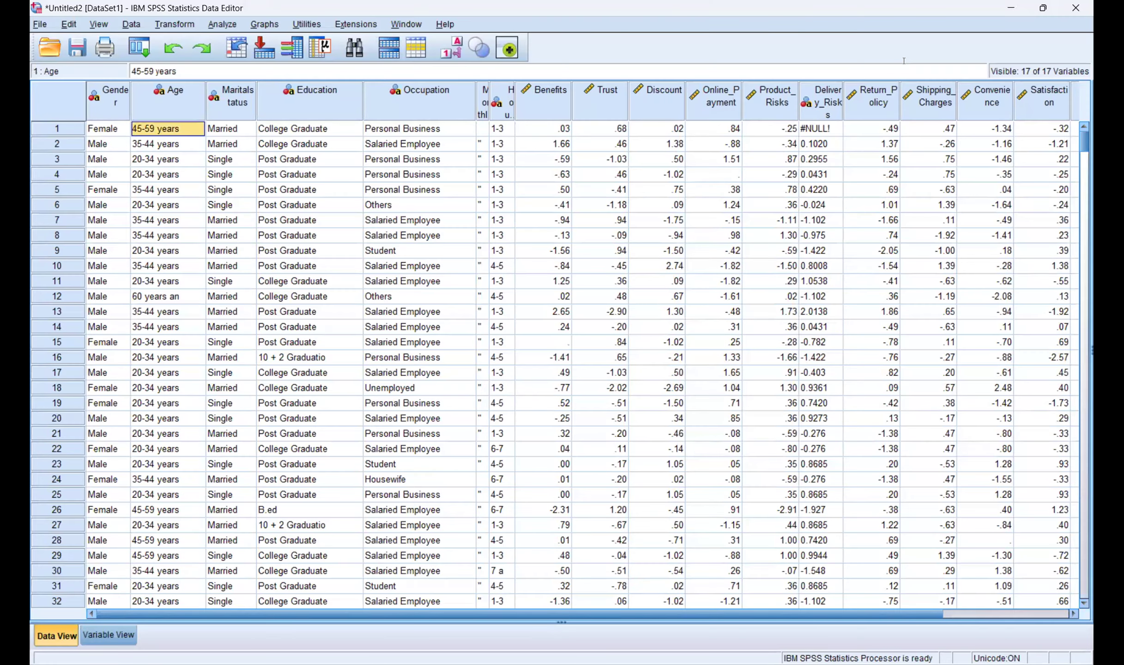
{"action": "key", "text": "alt+Tab"}
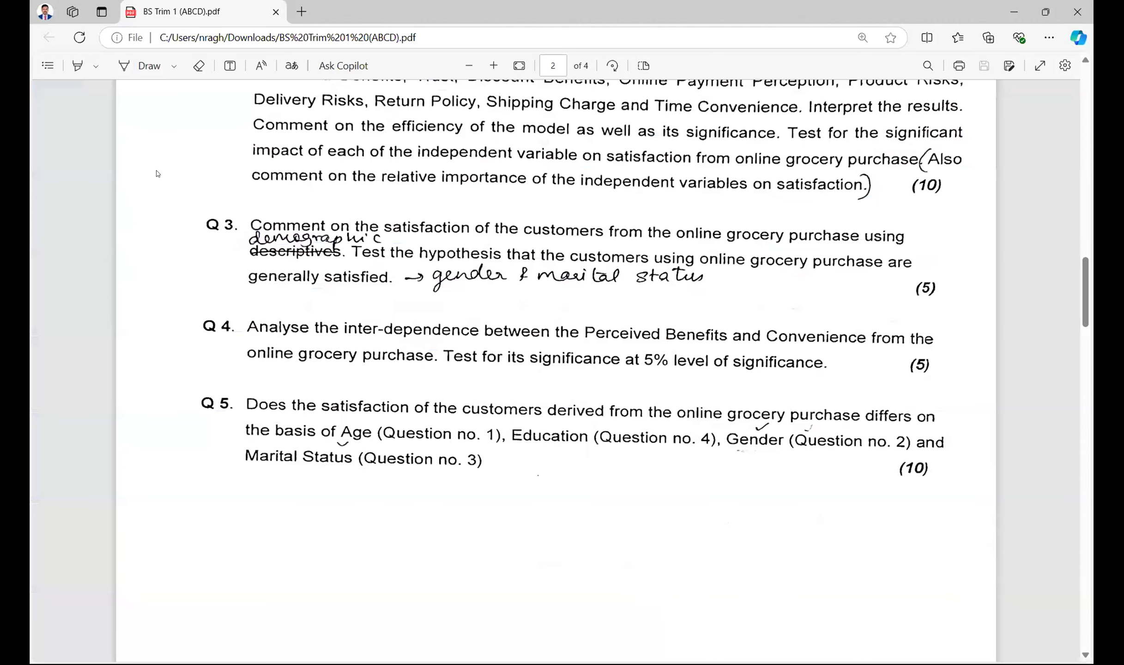
{"action": "key", "text": "alt+Tab"}
{"action": "key", "text": "Down"}
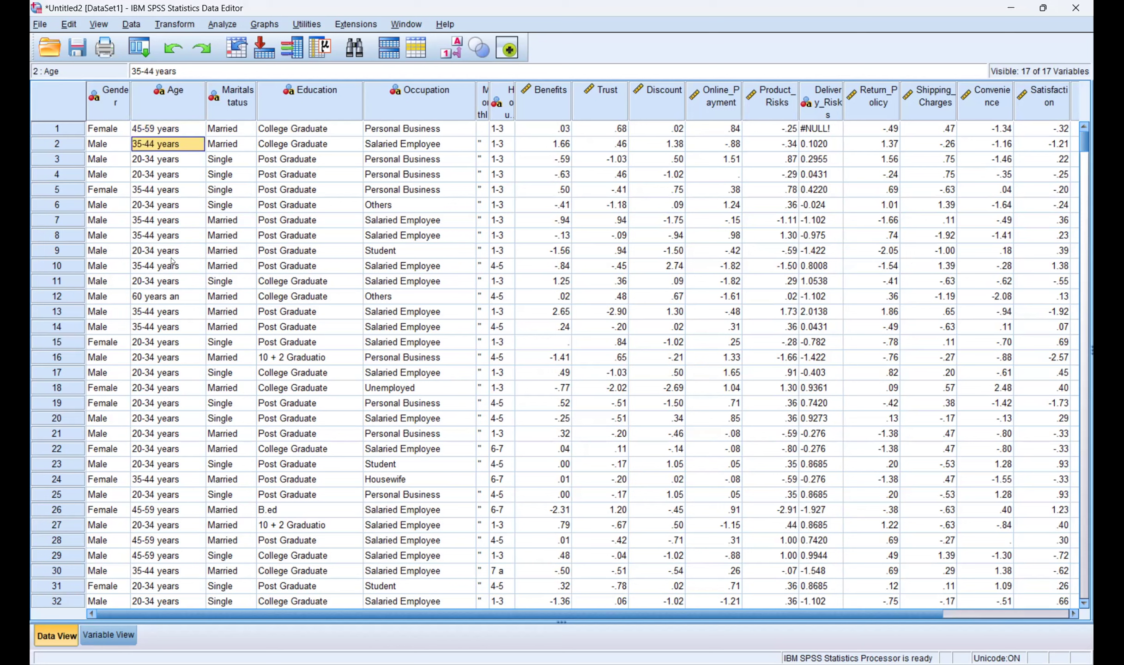
Step: Open and cancel the Line chart setup, then check the PDF and return to SPSS
{"action": "left_click", "coordinate": [265, 24]}
{"action": "mouse_move", "coordinate": [379, 113]}
{"action": "left_click", "coordinate": [443, 150]}
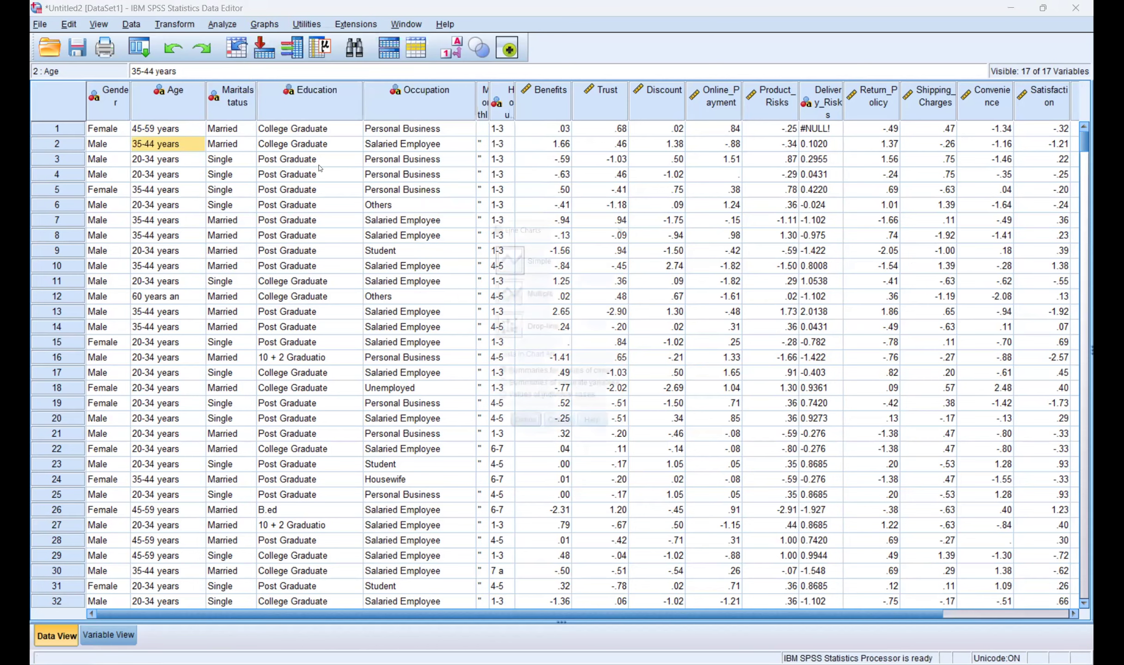
{"action": "left_click", "coordinate": [557, 438]}
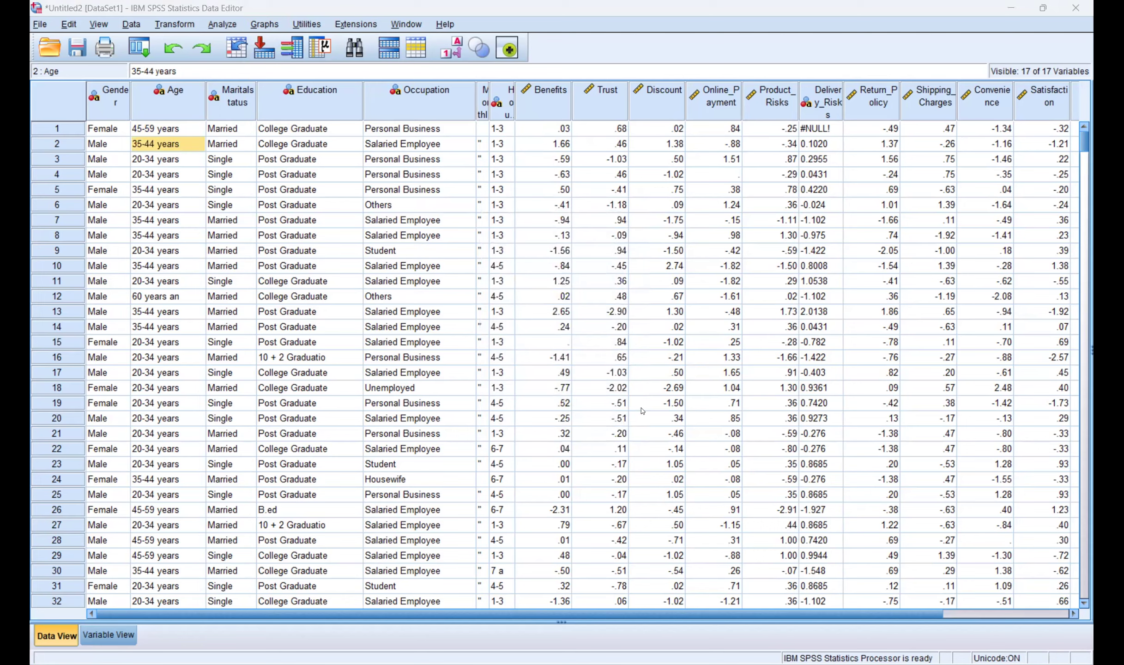
{"action": "key", "text": "alt+Tab"}
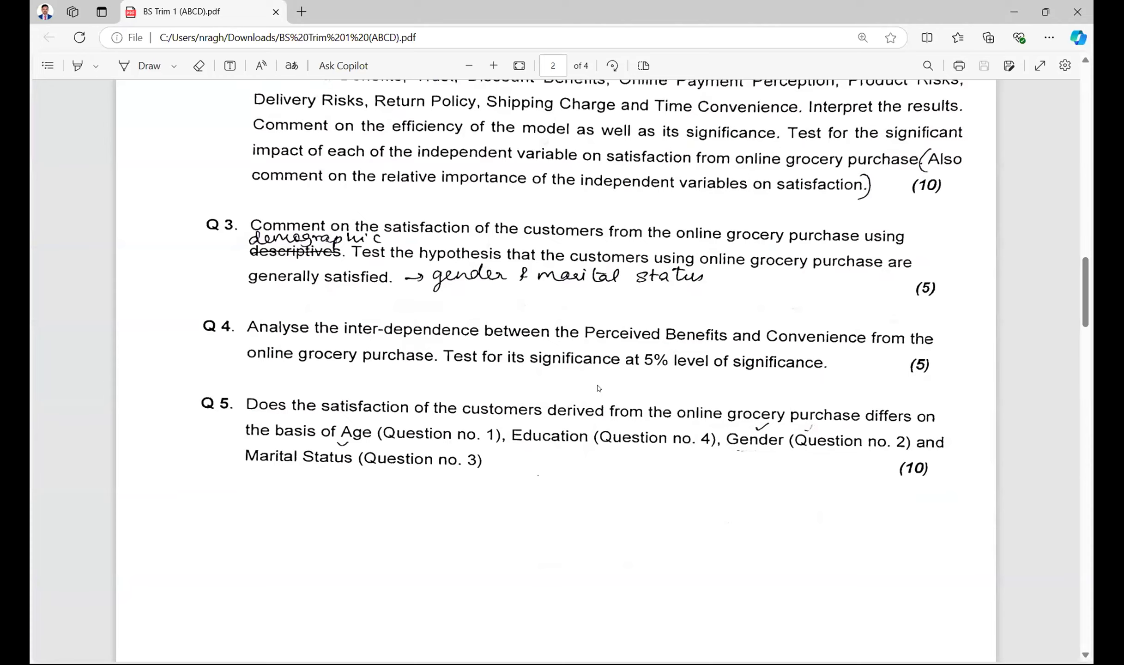
{"action": "key", "text": "alt+Tab"}
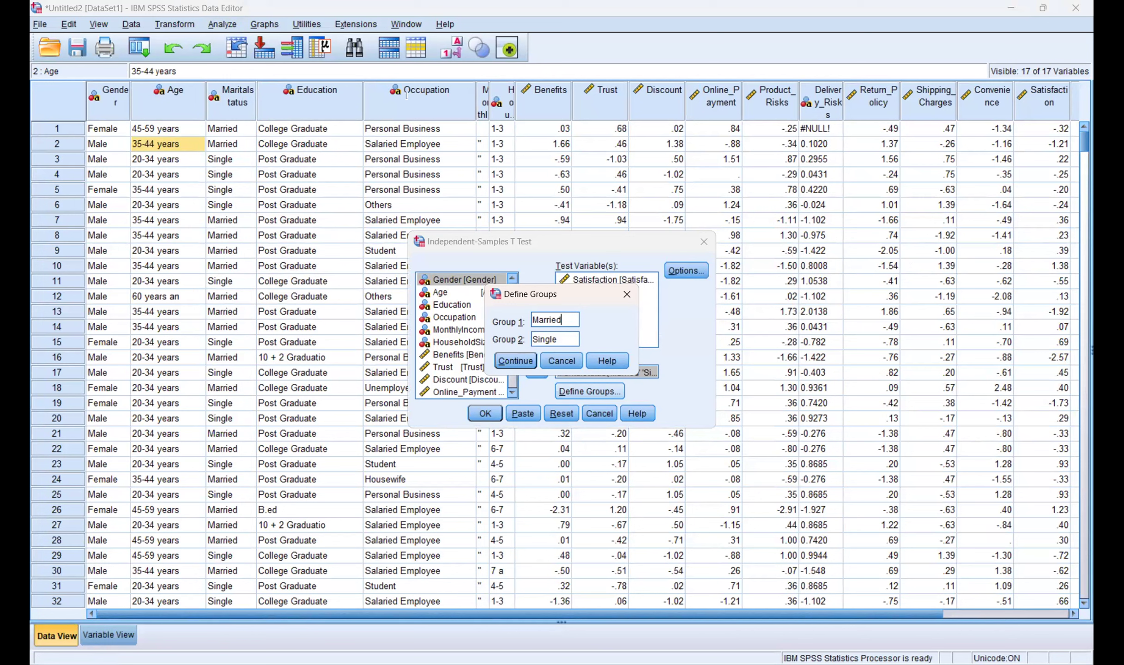
Step: Confirm the Married/Single groups, close the t test, and start a One-Way ANOVA with Satisfaction
{"action": "key", "text": "Return"}
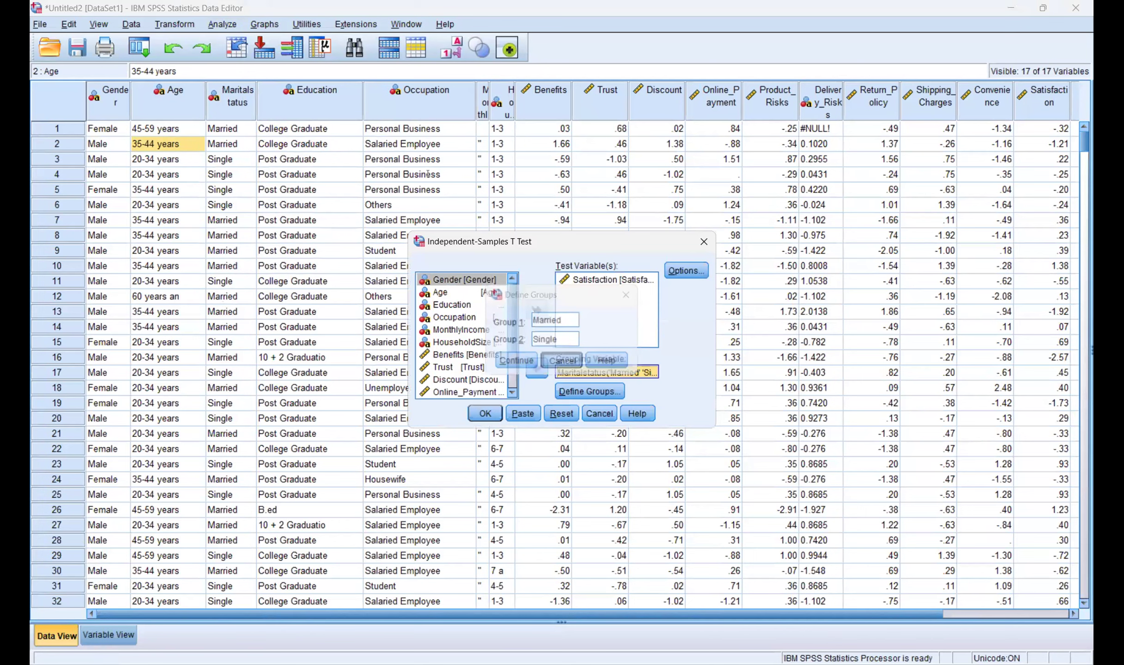
{"action": "key", "text": "Return"}
{"action": "key", "text": "alt+a"}
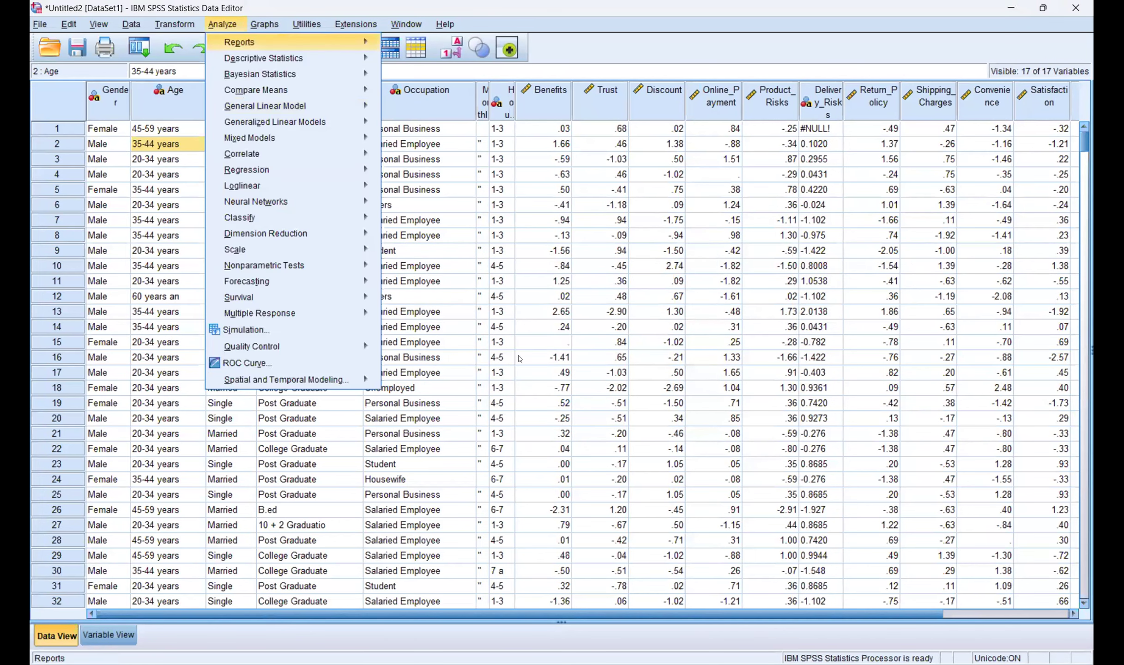
{"action": "key", "text": "Down"}
{"action": "key", "text": "Down"}
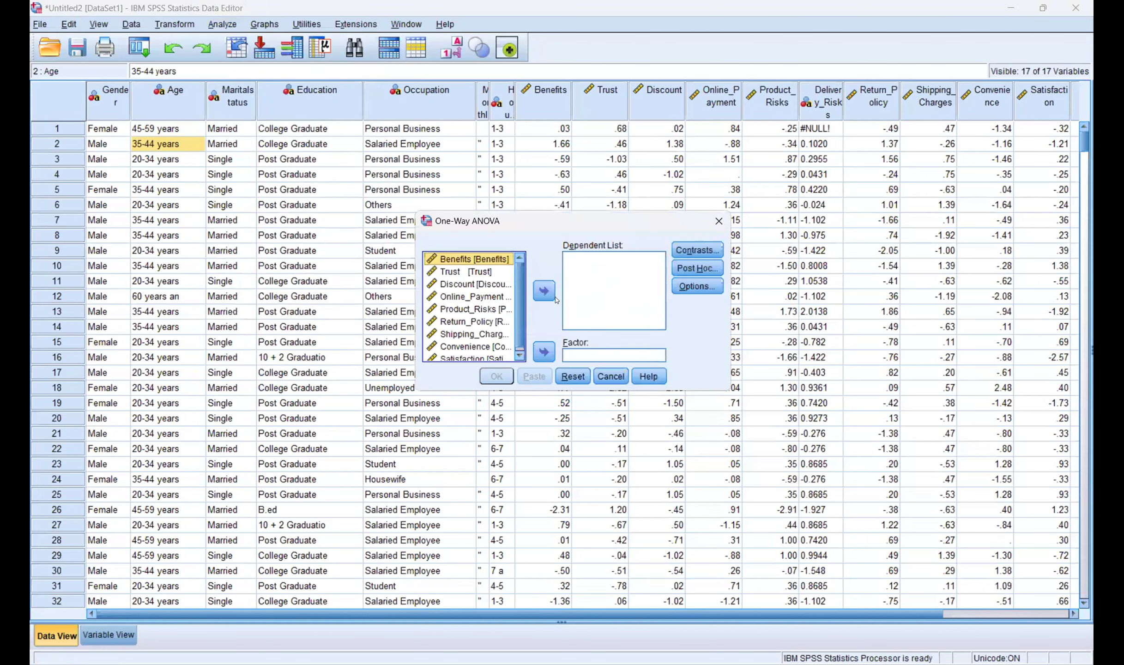
{"action": "scroll", "coordinate": [485, 287], "scroll_direction": "down", "scroll_amount": 1}
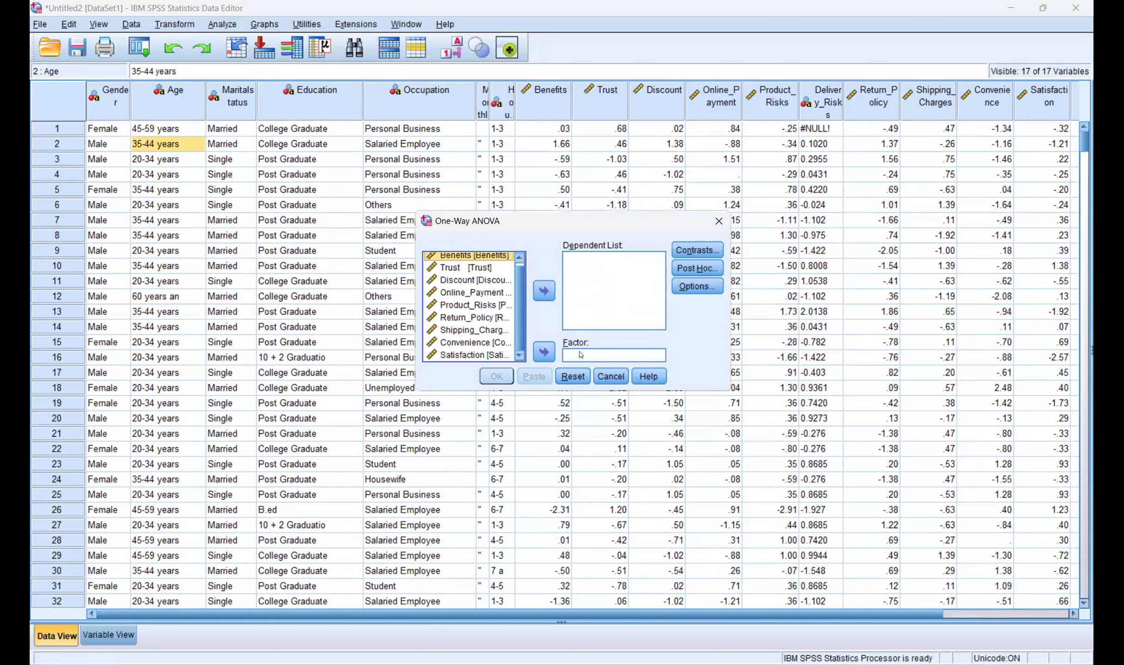
{"action": "left_click", "coordinate": [476, 356]}
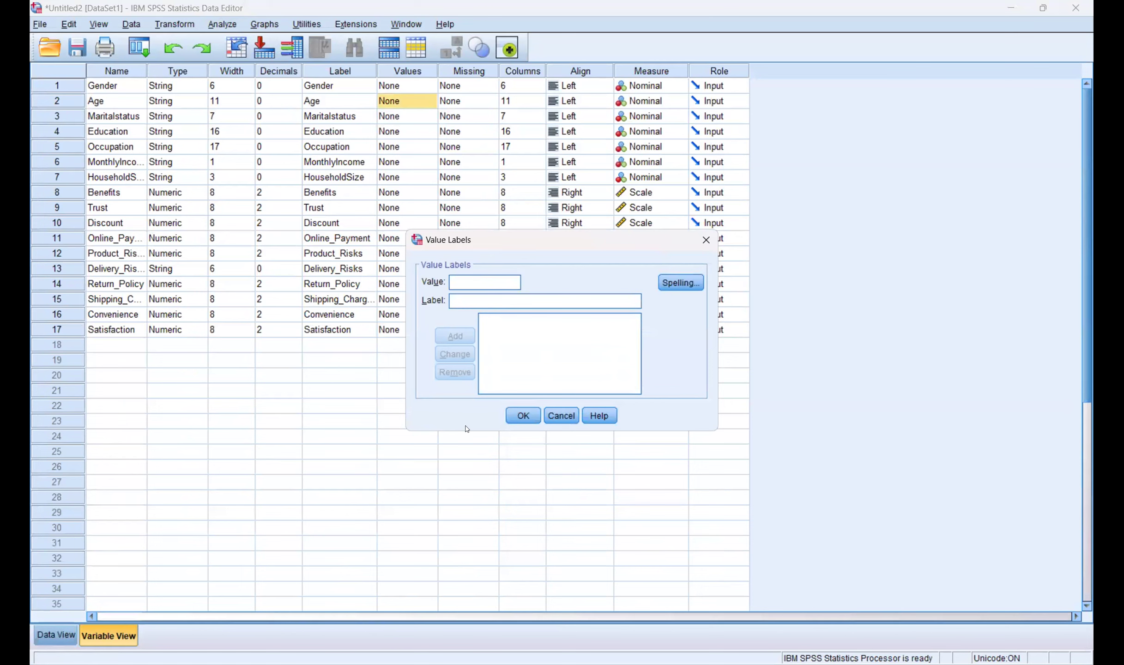
Step: Cancel Age's value labels, return to Data View, and place the Notepad notes on the right
{"action": "left_click", "coordinate": [562, 416]}
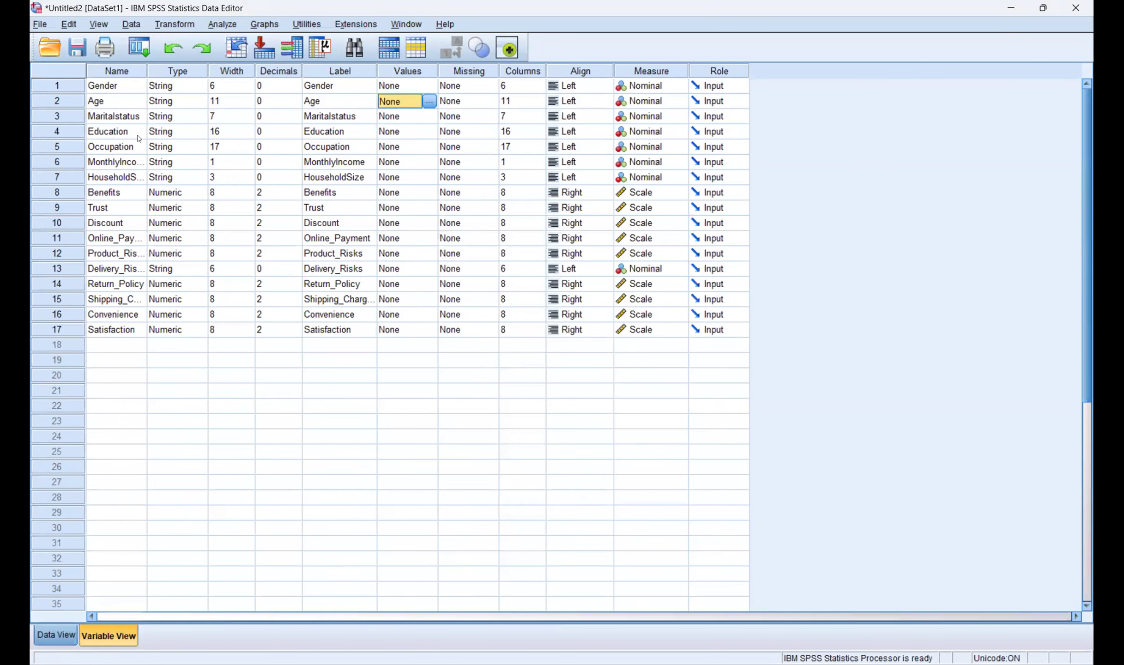
{"action": "key", "text": "ctrl+t"}
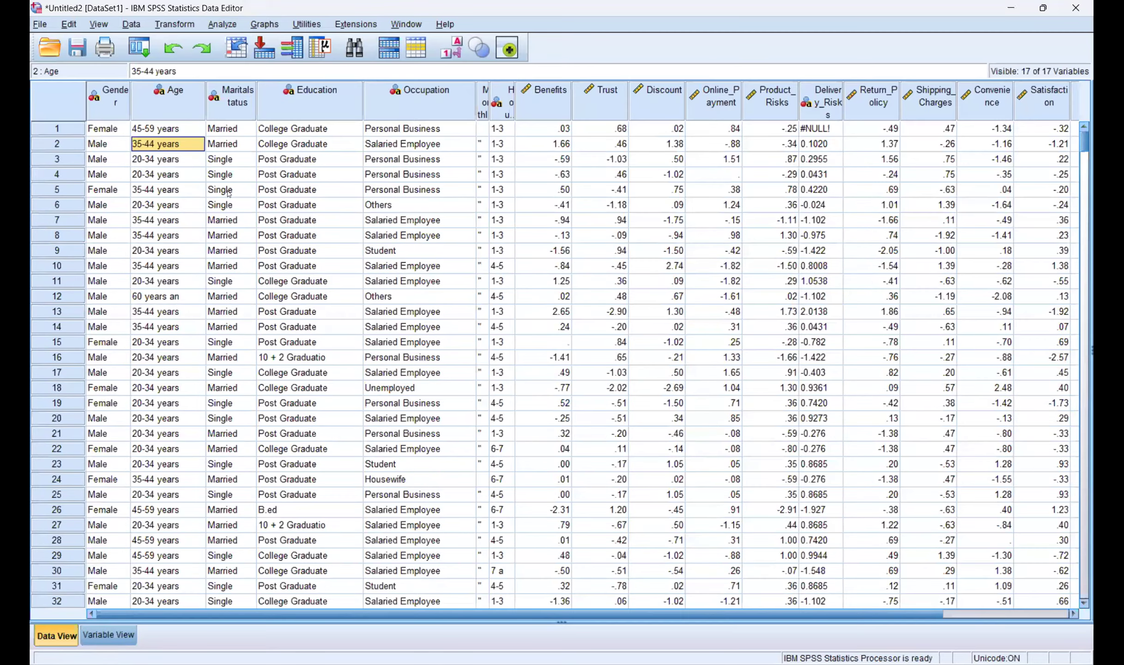
{"action": "key", "text": "alt+Tab"}
{"action": "left_click", "coordinate": [1044, 8]}
{"action": "left_click_drag", "start_coordinate": [628, 147], "coordinate": [776, 130]}
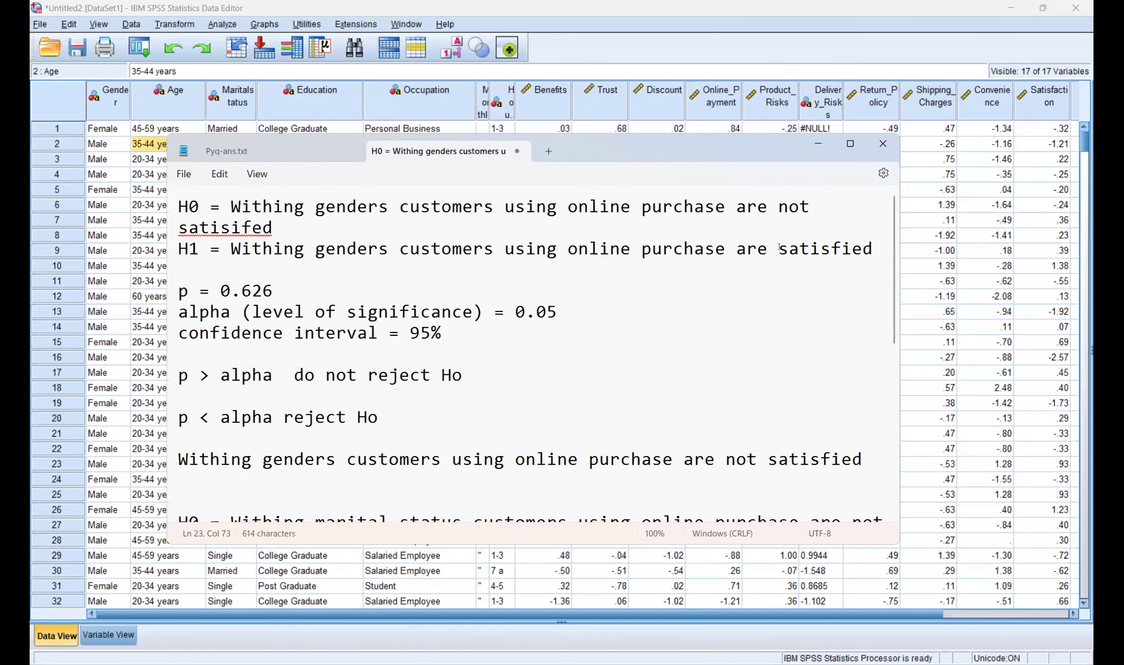
Step: List Age codes in the notes: 45-59 1, 35-44 2, 20-34 3, 60 years an 4
{"action": "scroll", "coordinate": [502, 370], "scroll_direction": "down", "scroll_amount": 6}
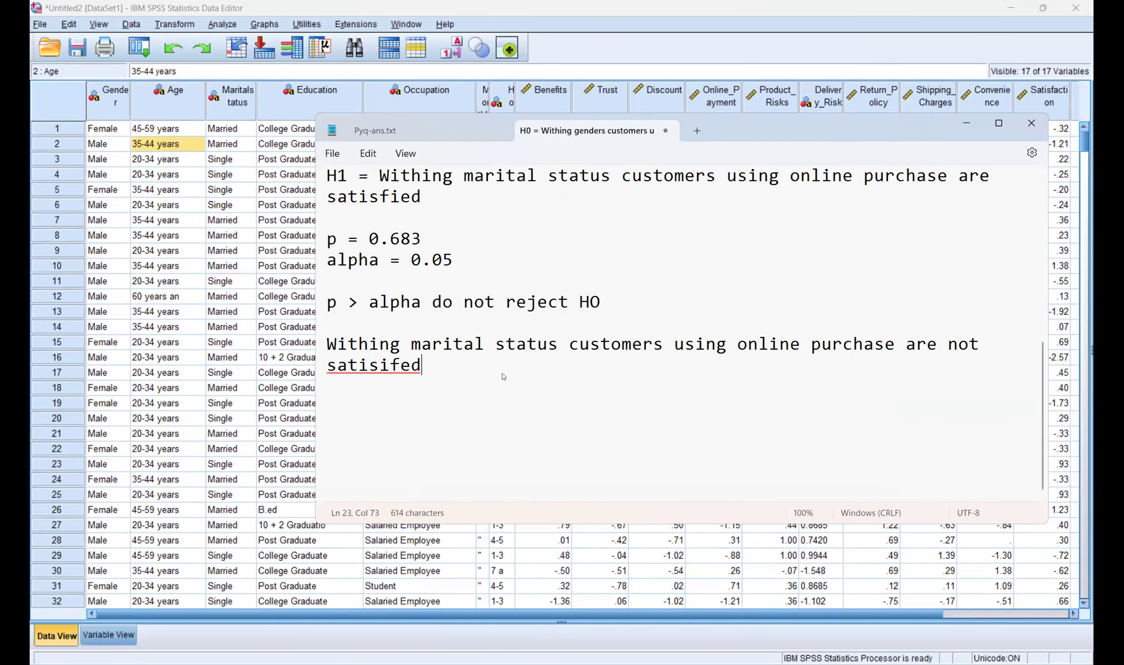
{"action": "key", "text": "Return"}
{"action": "key", "text": "Return"}
{"action": "key", "text": "Return"}
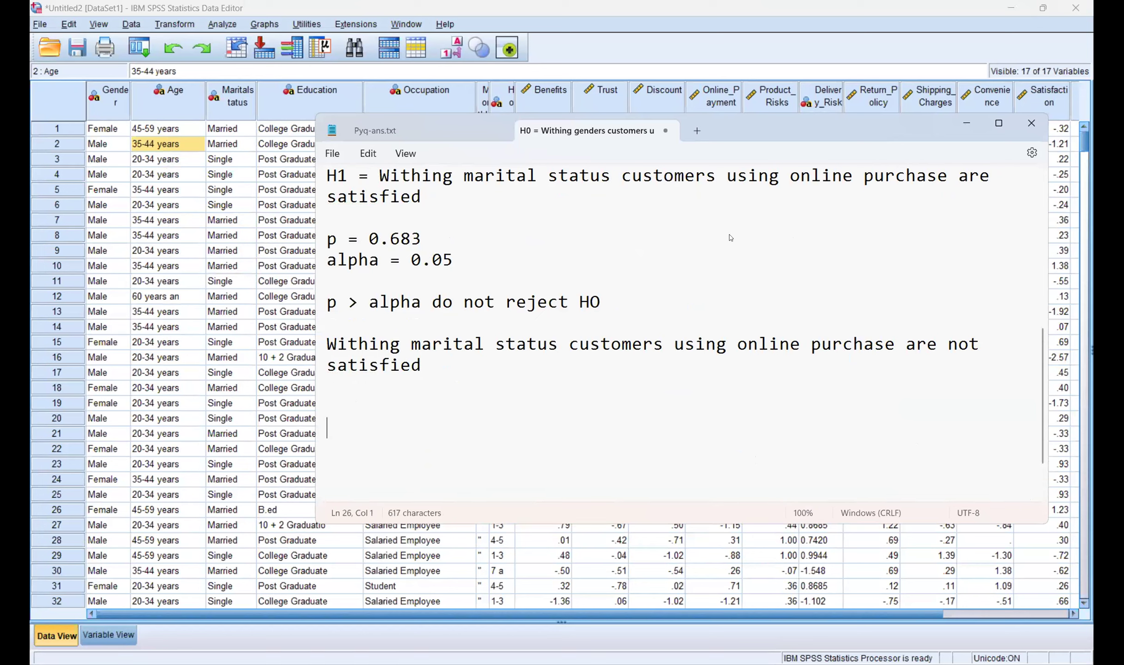
{"action": "type", "text": "Age"}
{"action": "key", "text": "Return"}
{"action": "type", "text": "45-59 "}
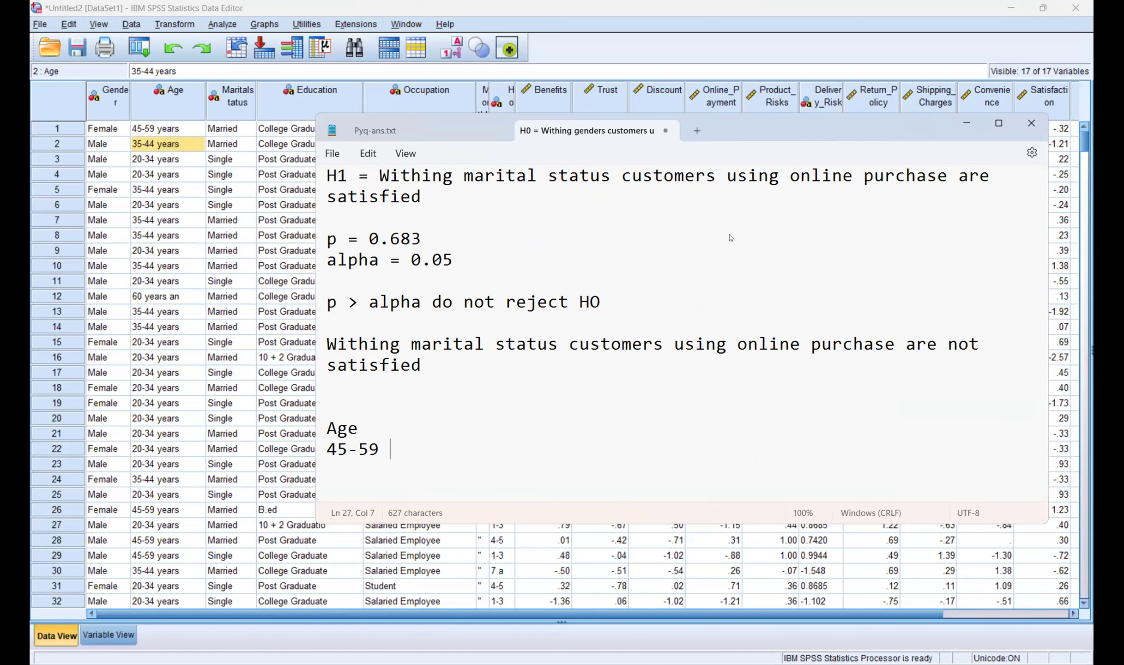
{"action": "type", "text": "1"}
{"action": "key", "text": "Return"}
{"action": "type", "text": "35-44 2"}
{"action": "key", "text": "Return"}
{"action": "type", "text": "20-34 3"}
{"action": "key", "text": "Return"}
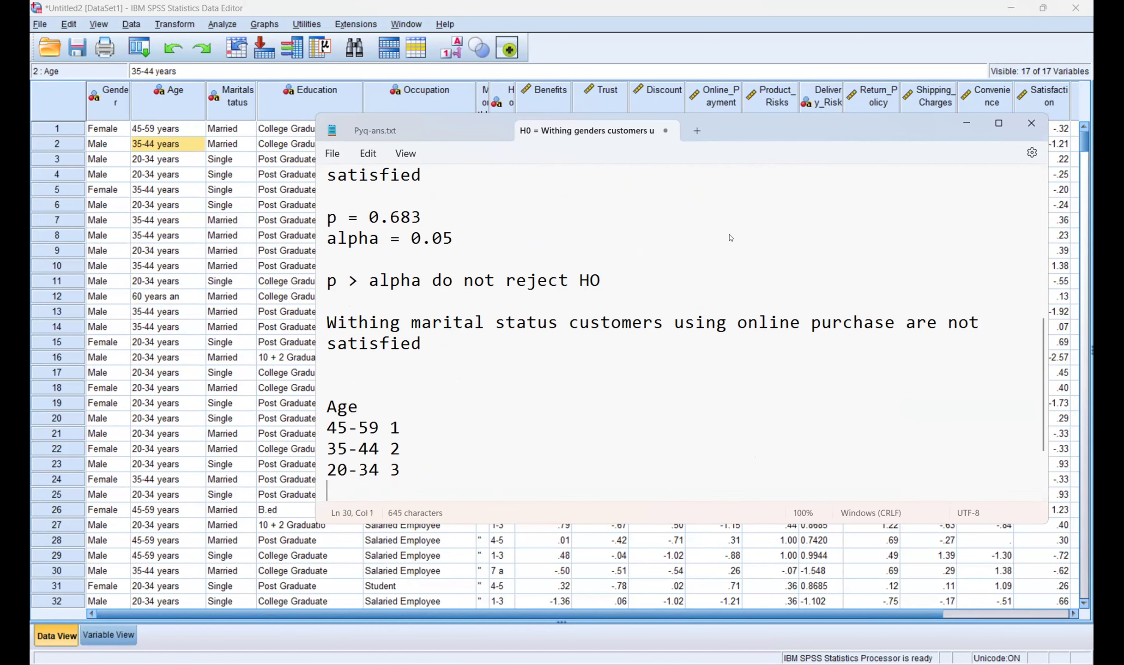
{"action": "type", "text": "60 year"}
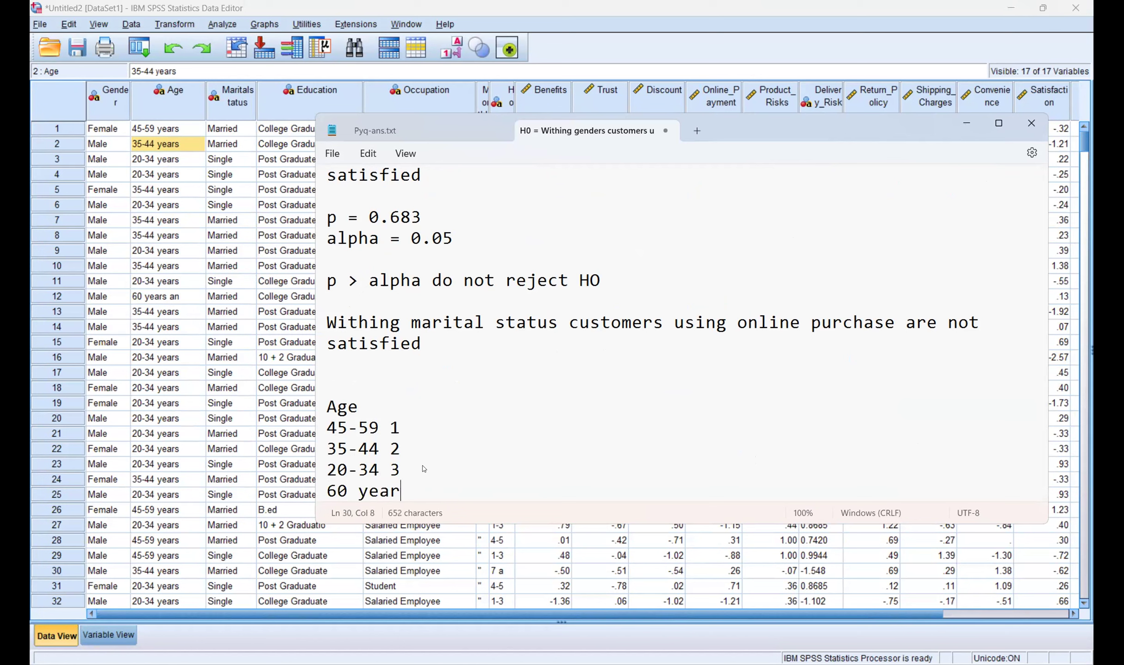
{"action": "type", "text": "s an 4"}
{"action": "scroll", "coordinate": [373, 488], "scroll_direction": "down", "scroll_amount": 1}
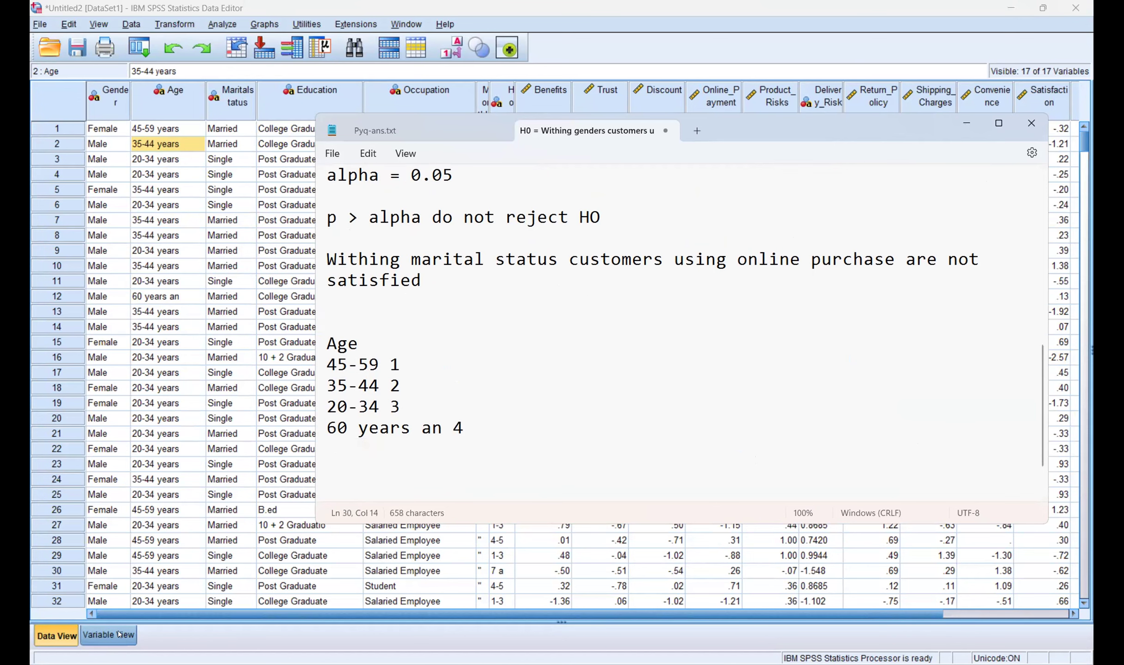
{"action": "double_click", "coordinate": [140, 101]}
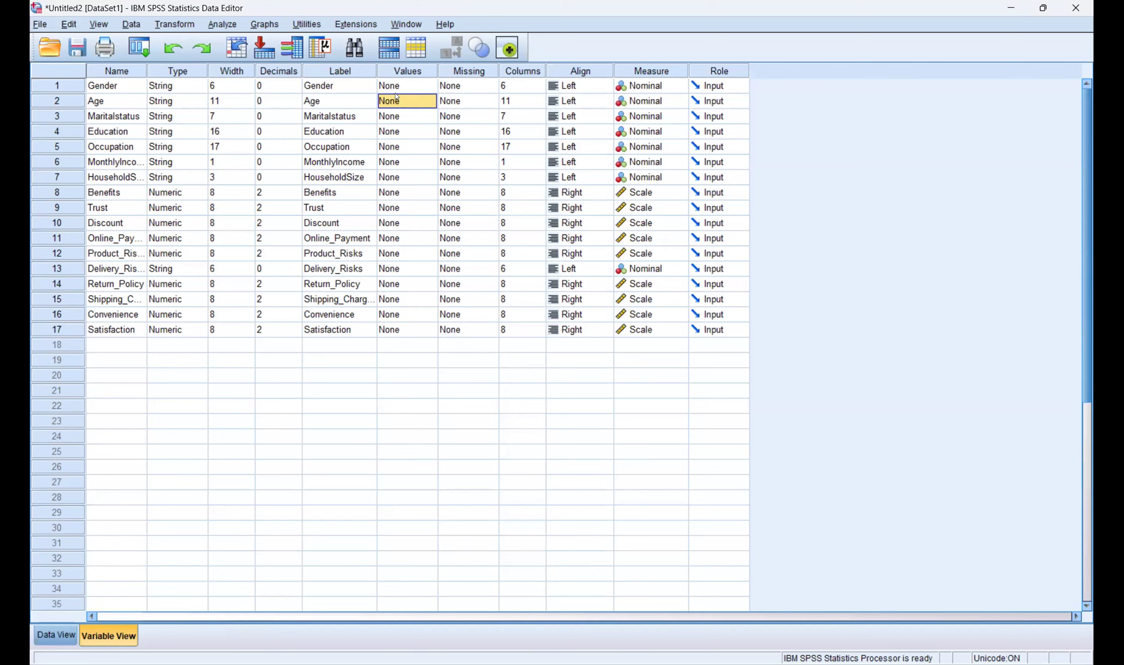
Step: Open Age's Value Labels and add 45-59 with code 1
{"action": "left_click", "coordinate": [430, 102]}
{"action": "left_click", "coordinate": [430, 101]}
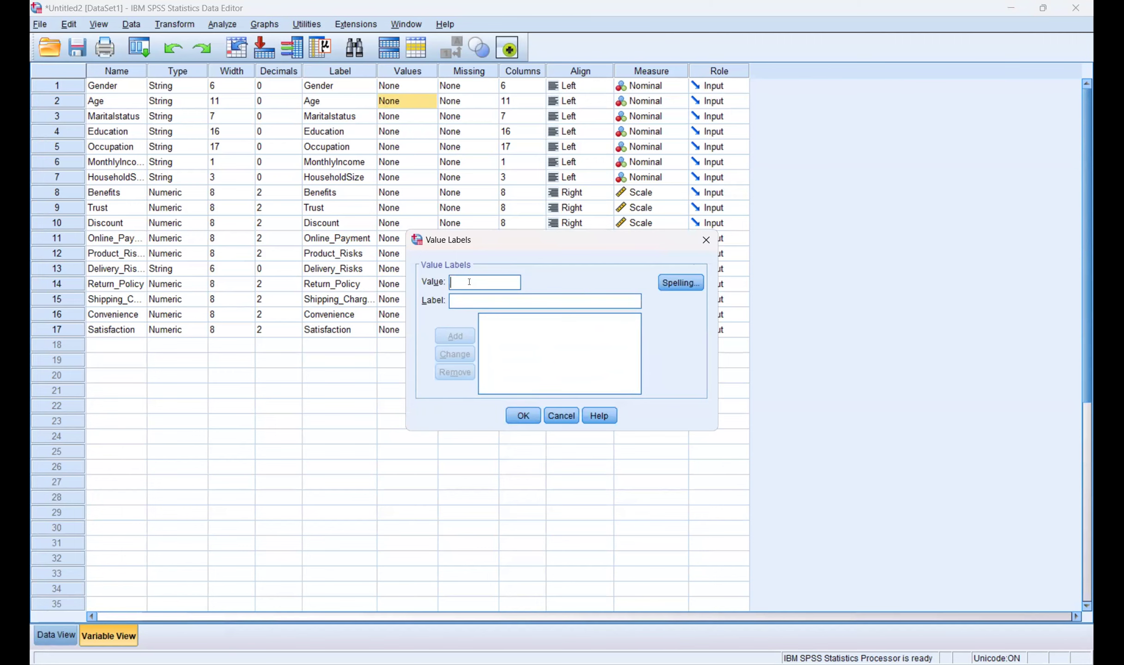
{"action": "key", "text": "alt+Tab"}
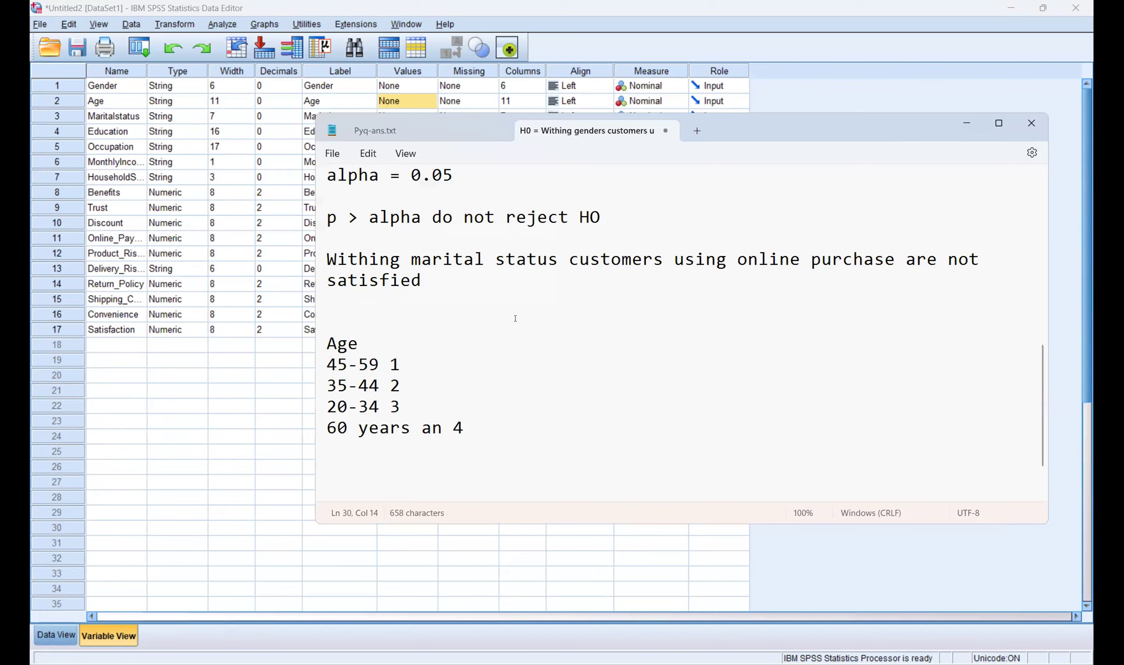
{"action": "key", "text": "alt+Tab"}
{"action": "type", "text": "45-59"}
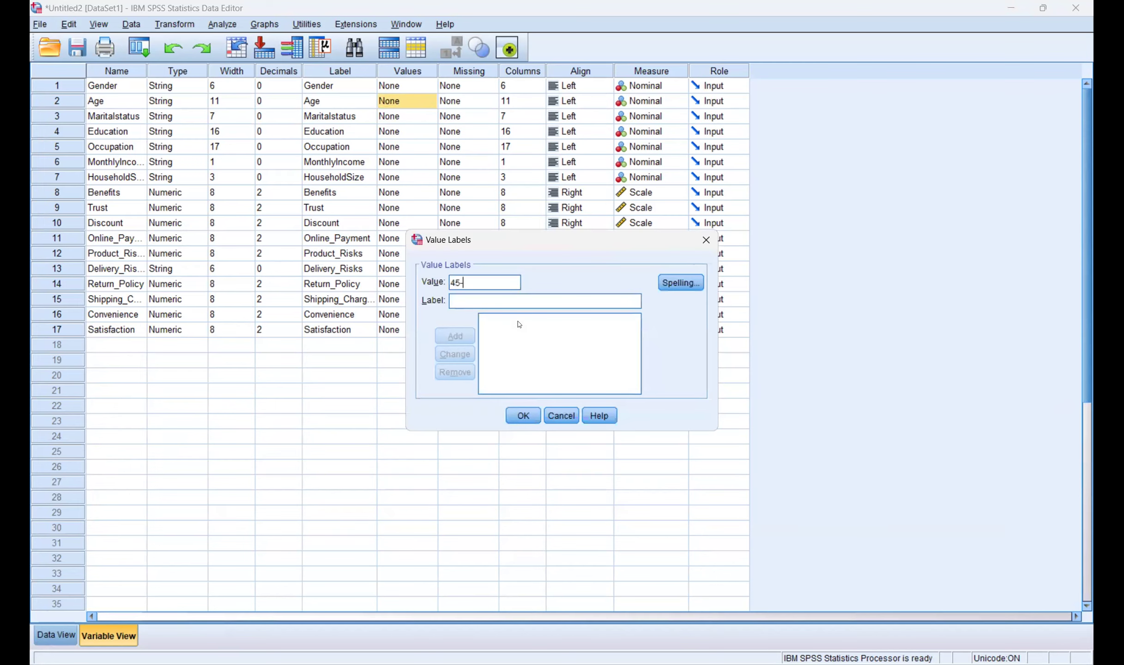
{"action": "left_click", "coordinate": [468, 293]}
{"action": "type", "text": "1"}
{"action": "left_click", "coordinate": [459, 334]}
Step: Clear the mistyped 35-442 entry and delete the 45-59 = 1 label
{"action": "key", "text": "alt+Tab"}
{"action": "key", "text": "alt+Tab"}
{"action": "type", "text": "35-44"}
{"action": "type", "text": "2"}
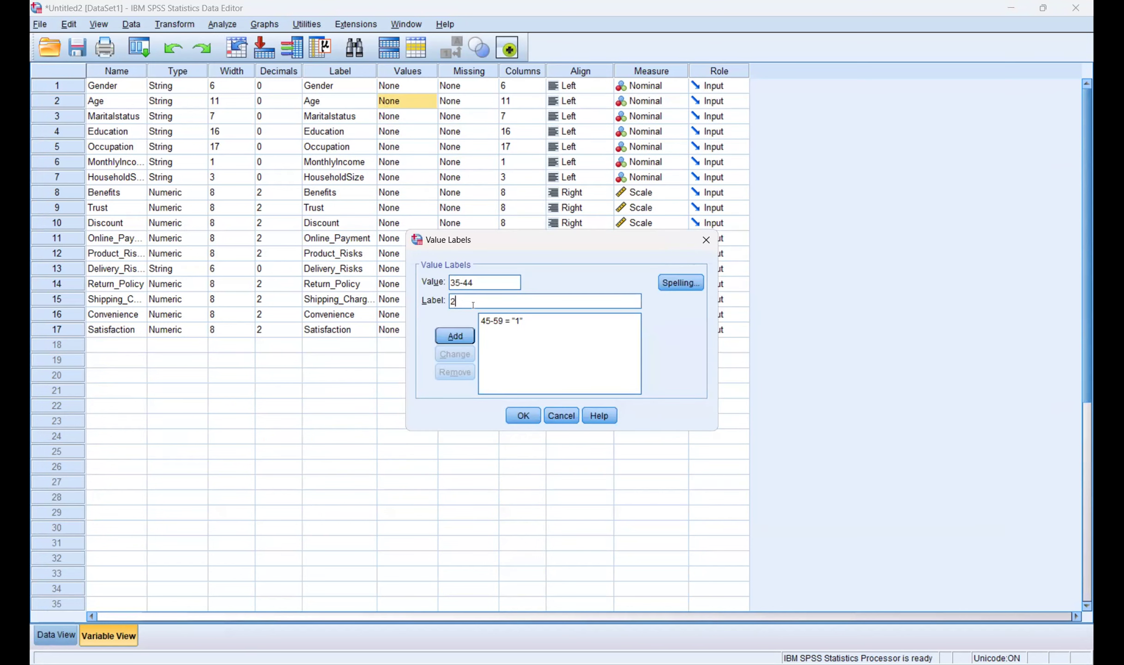
{"action": "key", "text": "BackSpace"}
{"action": "left_click", "coordinate": [480, 284]}
{"action": "key", "text": "BackSpace"}
{"action": "key", "text": "BackSpace"}
{"action": "key", "text": "BackSpace"}
{"action": "key", "text": "BackSpace"}
Step: Revise the Notepad age codes so 20-34 is 1 and 45-59 is 3
{"action": "key", "text": "BackSpace"}
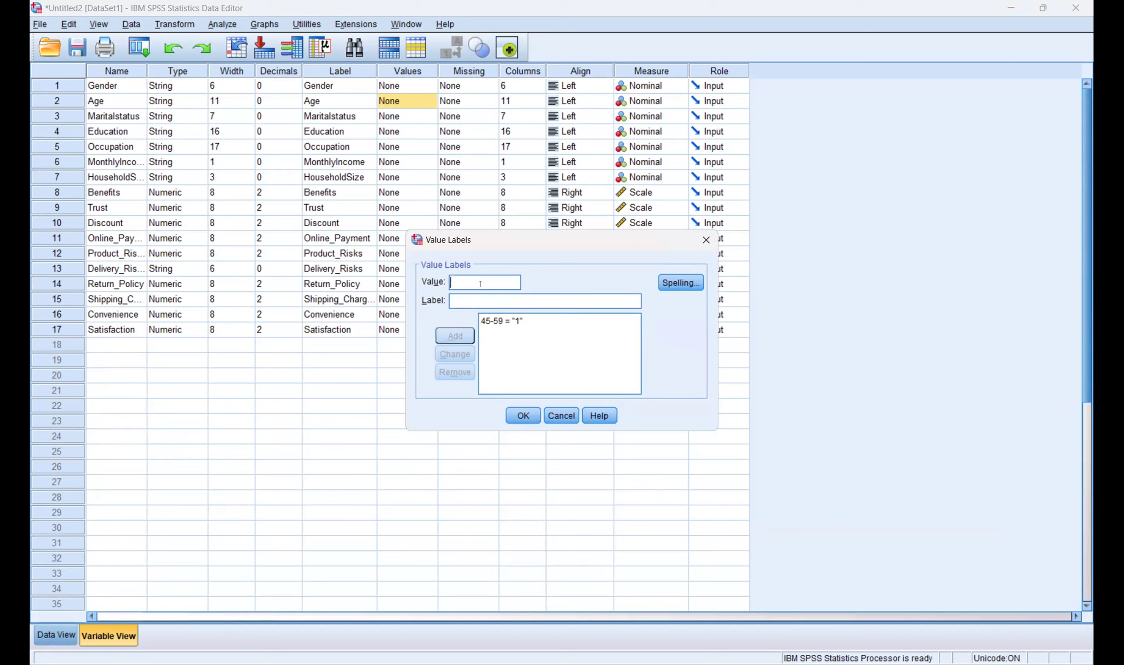
{"action": "left_click", "coordinate": [505, 321]}
{"action": "left_click", "coordinate": [455, 372]}
{"action": "key", "text": "alt+Tab"}
{"action": "left_click", "coordinate": [407, 404]}
{"action": "key", "text": "BackSpace"}
{"action": "type", "text": "1"}
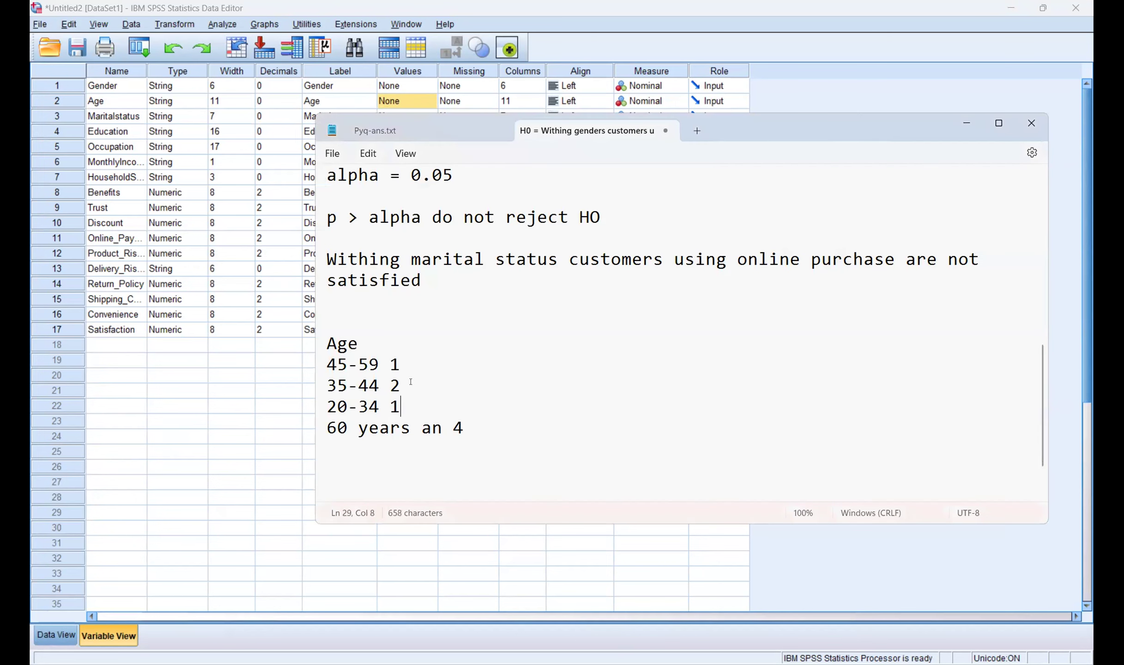
{"action": "left_click", "coordinate": [410, 381]}
{"action": "left_click", "coordinate": [399, 363]}
{"action": "key", "text": "BackSpace"}
{"action": "type", "text": "3"}
{"action": "key", "text": "alt+Tab"}
Step: Add Age labels 20-34 = 1 and 35-44 = 2
{"action": "type", "text": "20-3"}
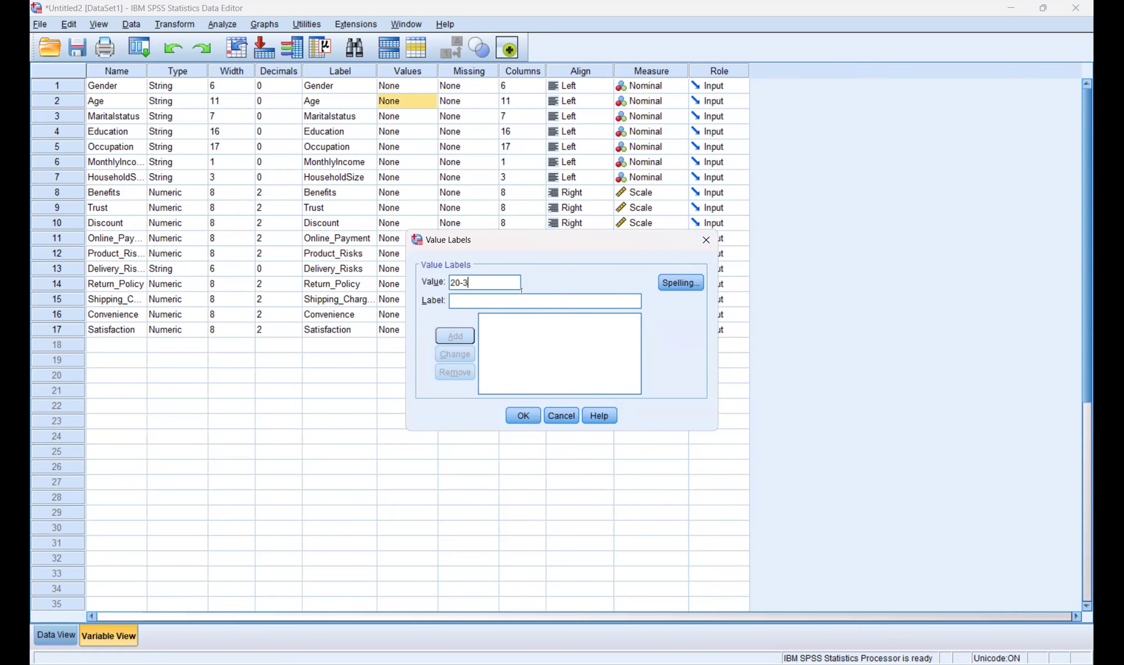
{"action": "type", "text": "4 = \"1"}
{"action": "key", "text": "Return"}
{"action": "type", "text": "35-44"}
{"action": "key", "text": "alt+Tab"}
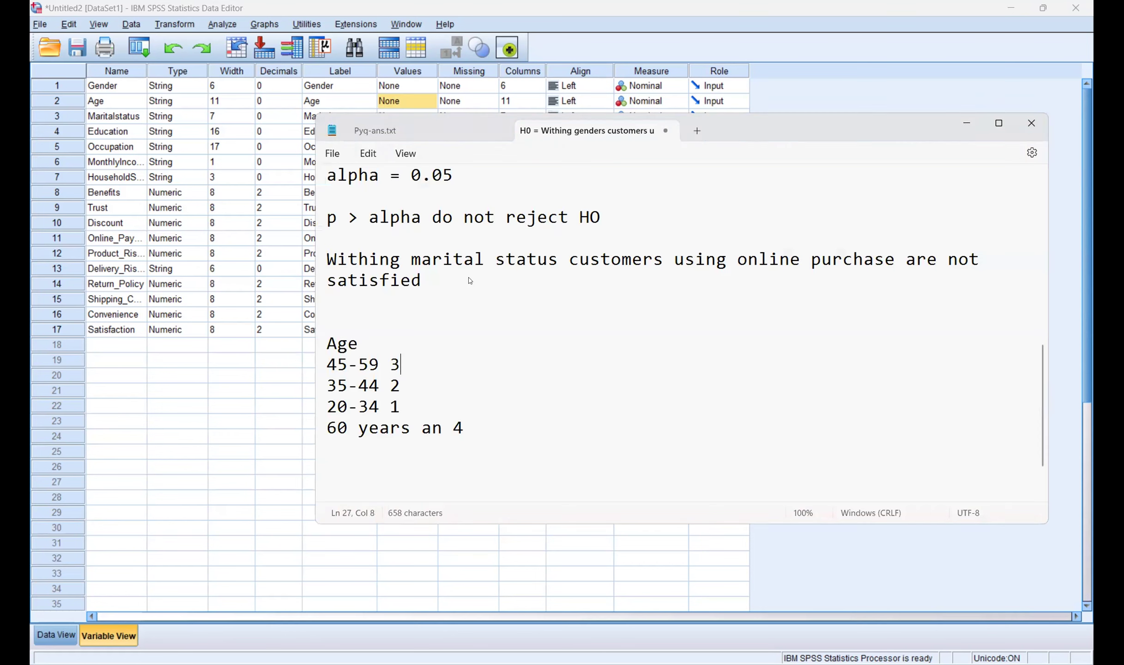
{"action": "key", "text": "alt+Tab"}
{"action": "type", "text": "2"}
{"action": "key", "text": "Return"}
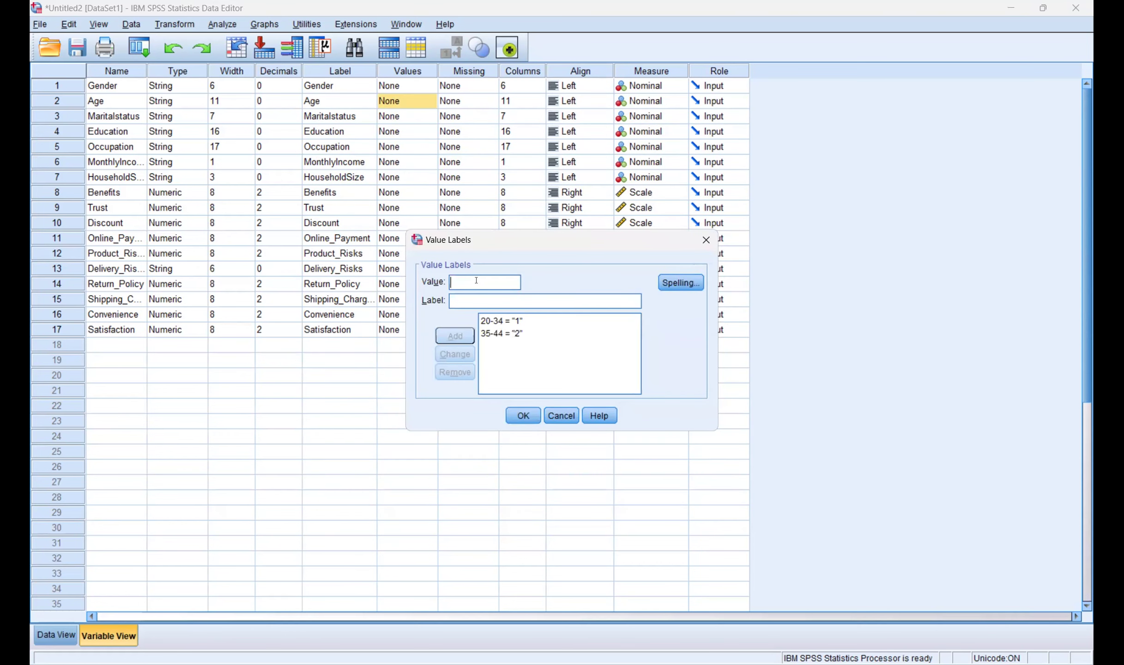
Step: Add Age labels '45-54 years' = 3 and '60 years an' = 4
{"action": "key", "text": "alt+Tab"}
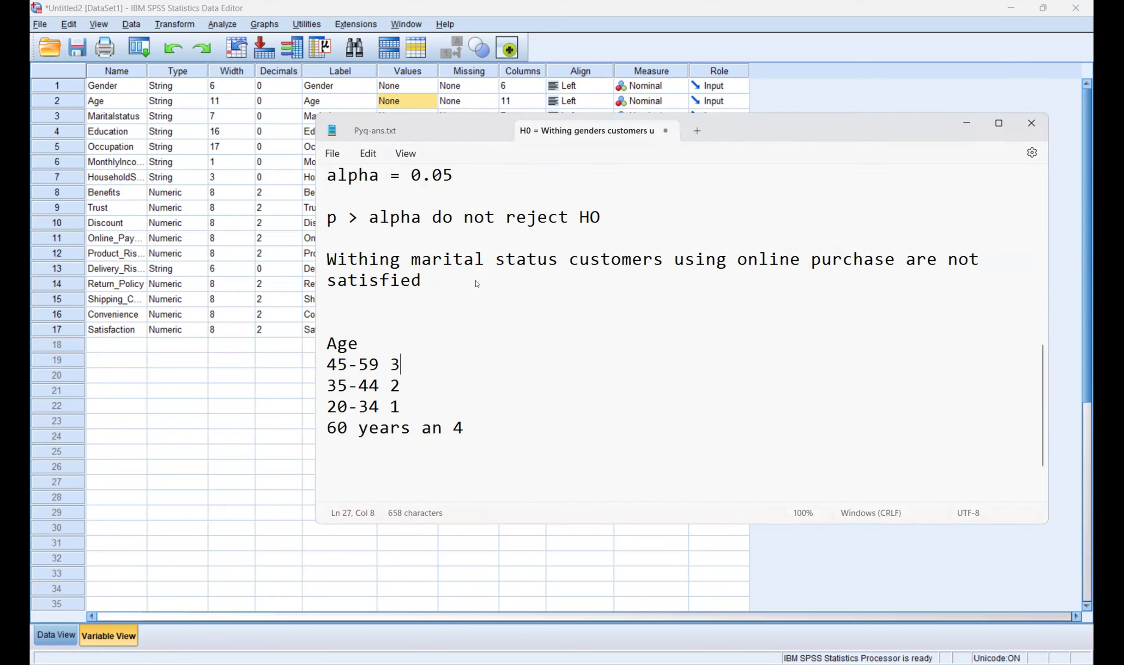
{"action": "key", "text": "alt+Tab"}
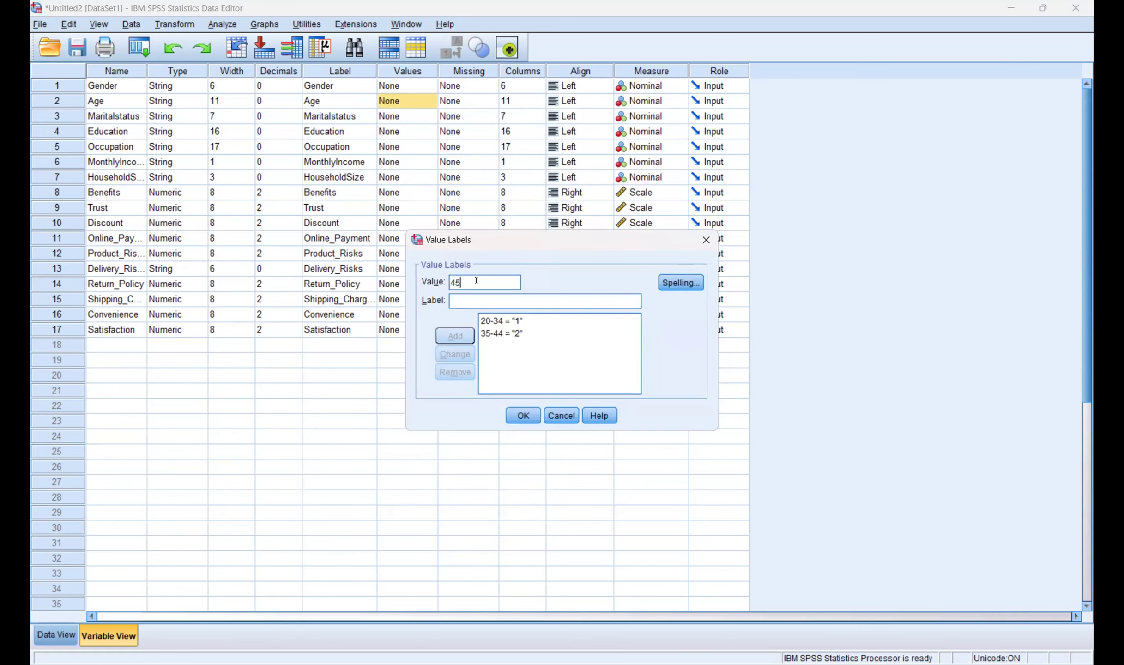
{"action": "type", "text": "-54 years"}
{"action": "left_click", "coordinate": [470, 299]}
{"action": "type", "text": "3"}
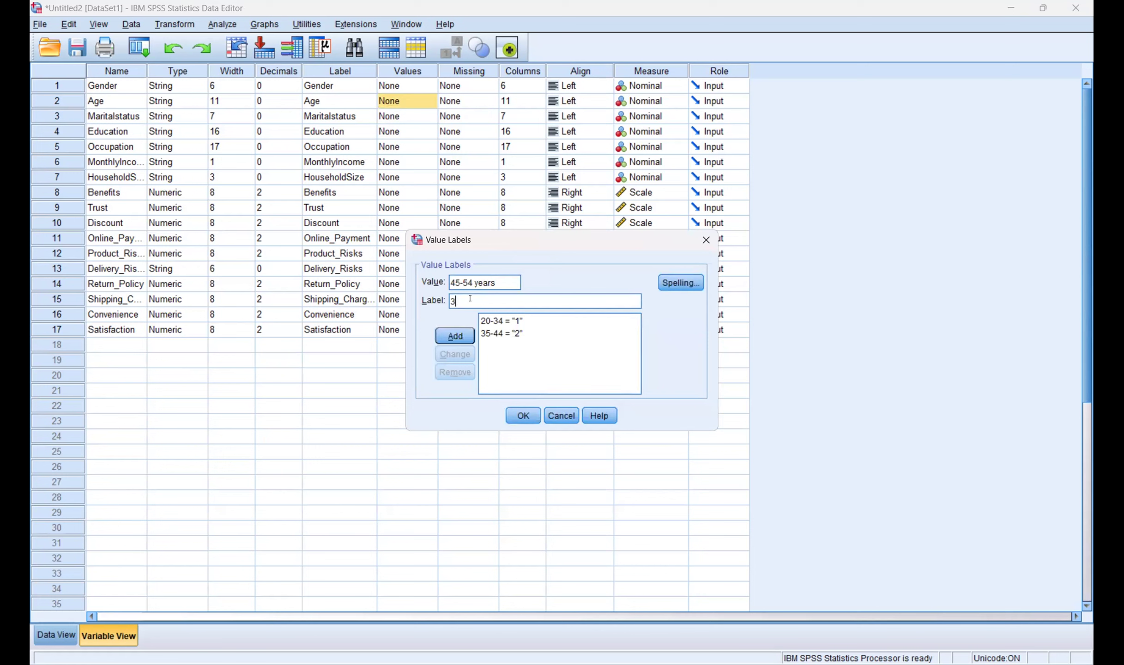
{"action": "left_click", "coordinate": [467, 335]}
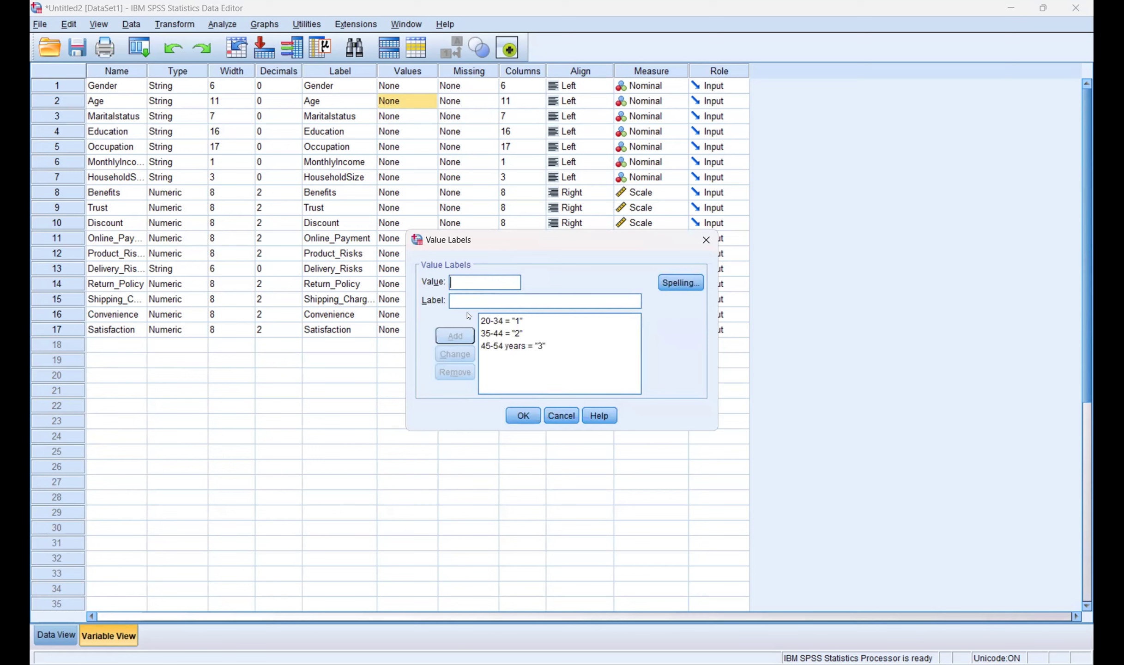
{"action": "left_click", "coordinate": [460, 289]}
{"action": "type", "text": "60 years an4"}
{"action": "left_click", "coordinate": [458, 336]}
Step: Replace the 20-34 and 35-44 labels with '20-34 years' = 1 and '35-44 years' = 2, then confirm
{"action": "left_click", "coordinate": [512, 334]}
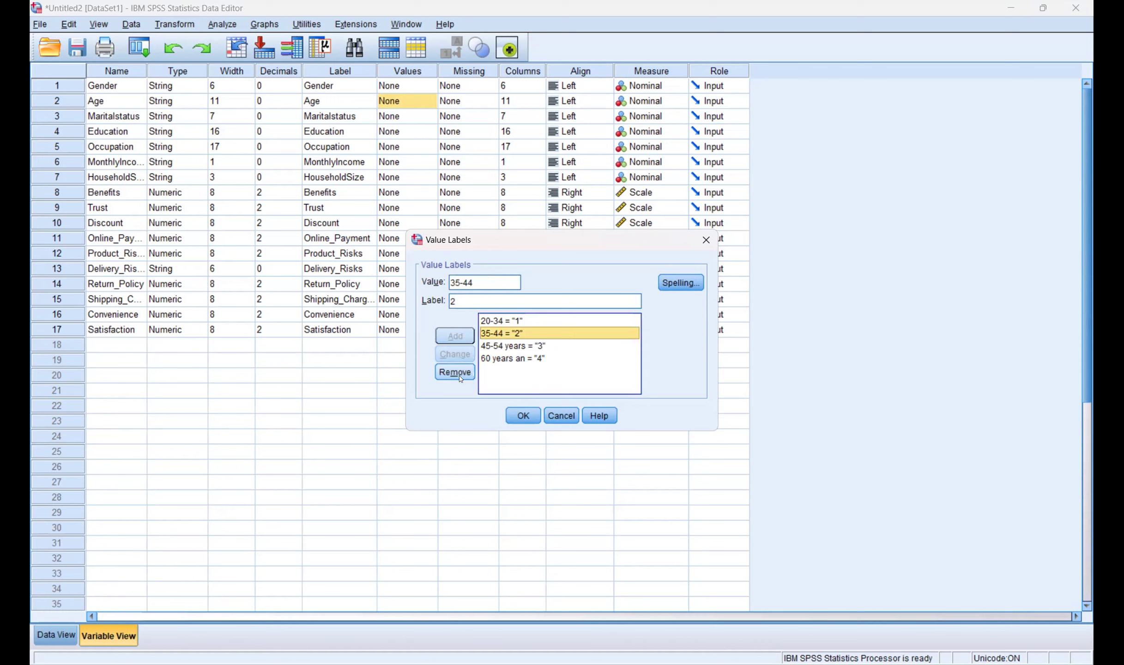
{"action": "left_click", "coordinate": [469, 374]}
{"action": "left_click", "coordinate": [498, 325]}
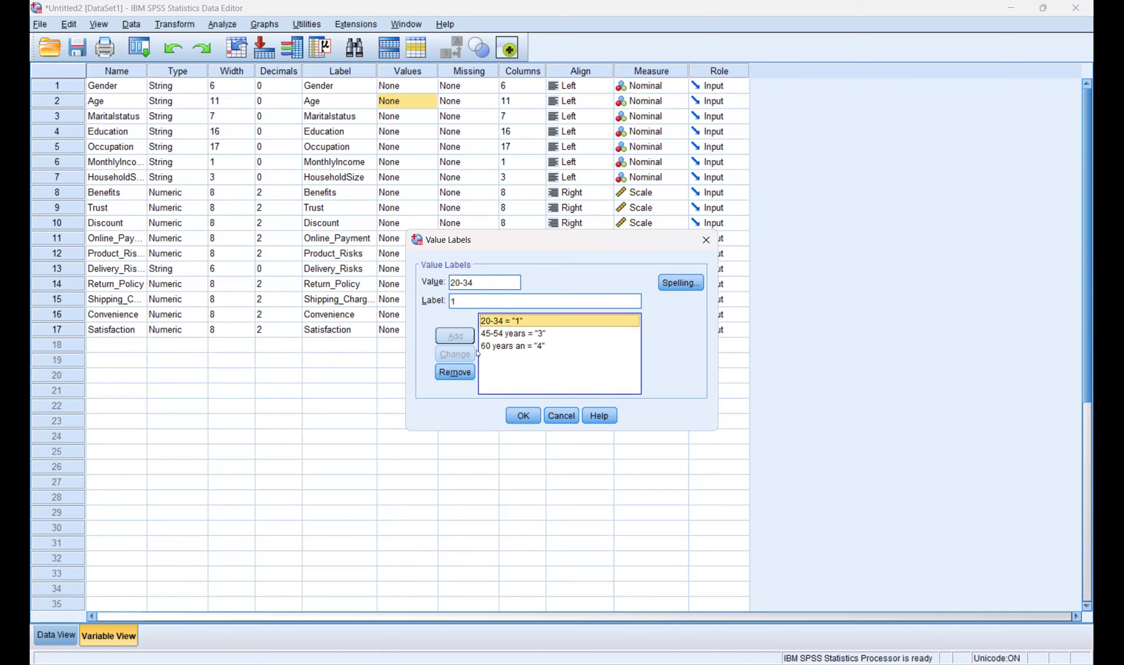
{"action": "left_click", "coordinate": [455, 372]}
{"action": "left_click", "coordinate": [471, 287]}
{"action": "type", "text": "20-"}
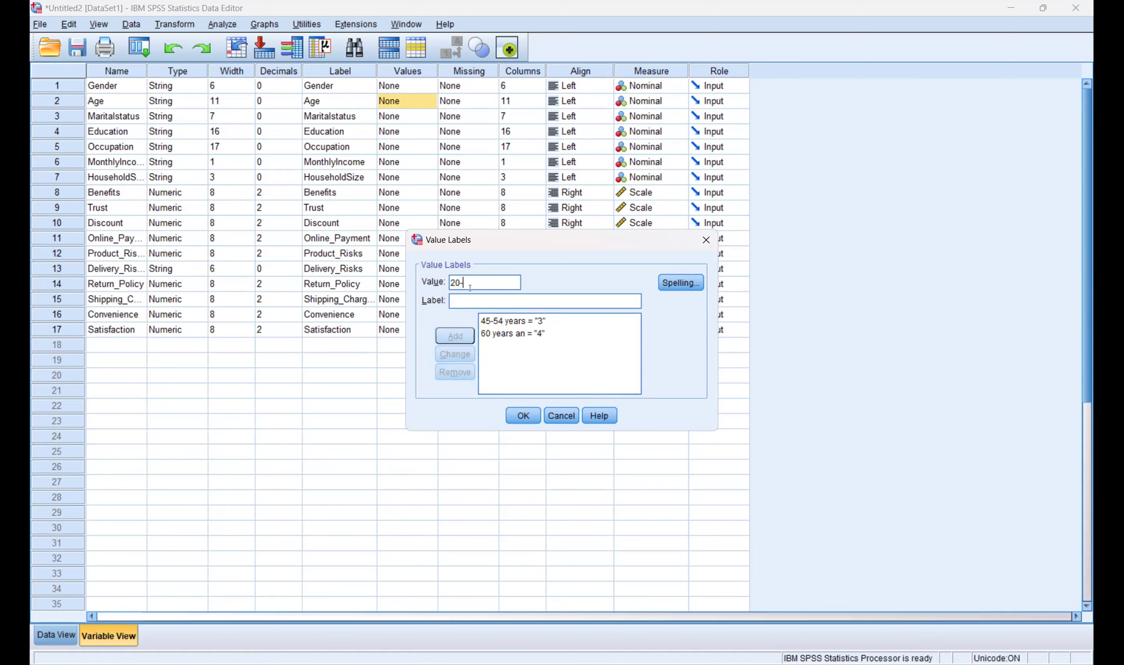
{"action": "type", "text": "34 years = \"1"}
{"action": "key", "text": "Return"}
{"action": "type", "text": "35-44 year"}
{"action": "type", "text": "s = \""}
{"action": "type", "text": "2"}
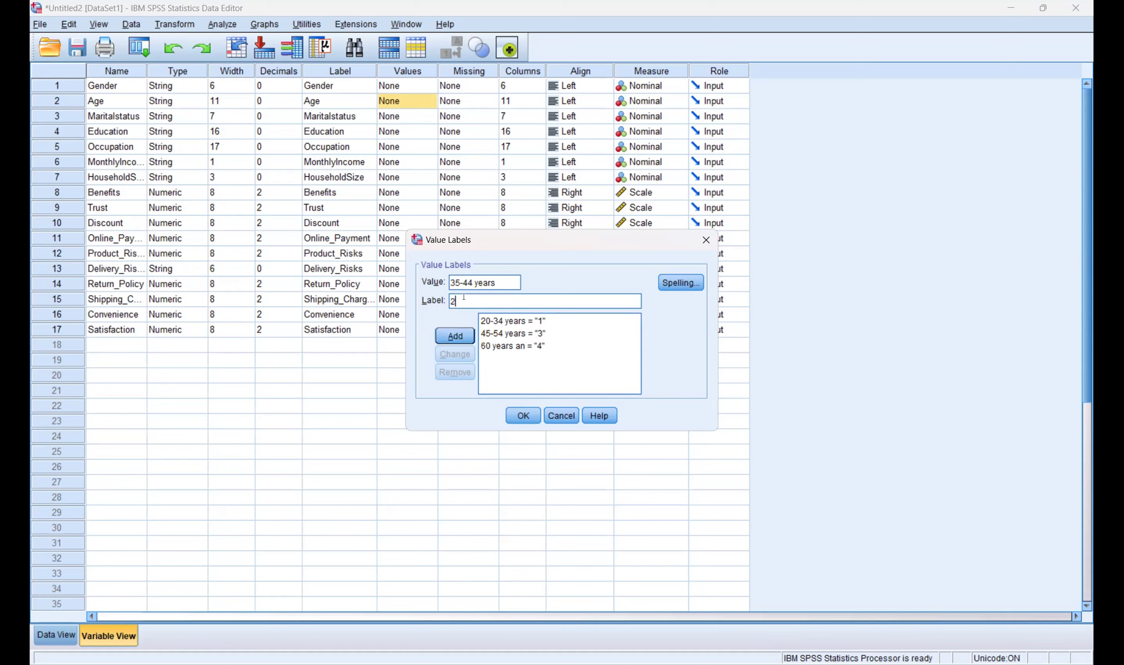
{"action": "key", "text": "Return"}
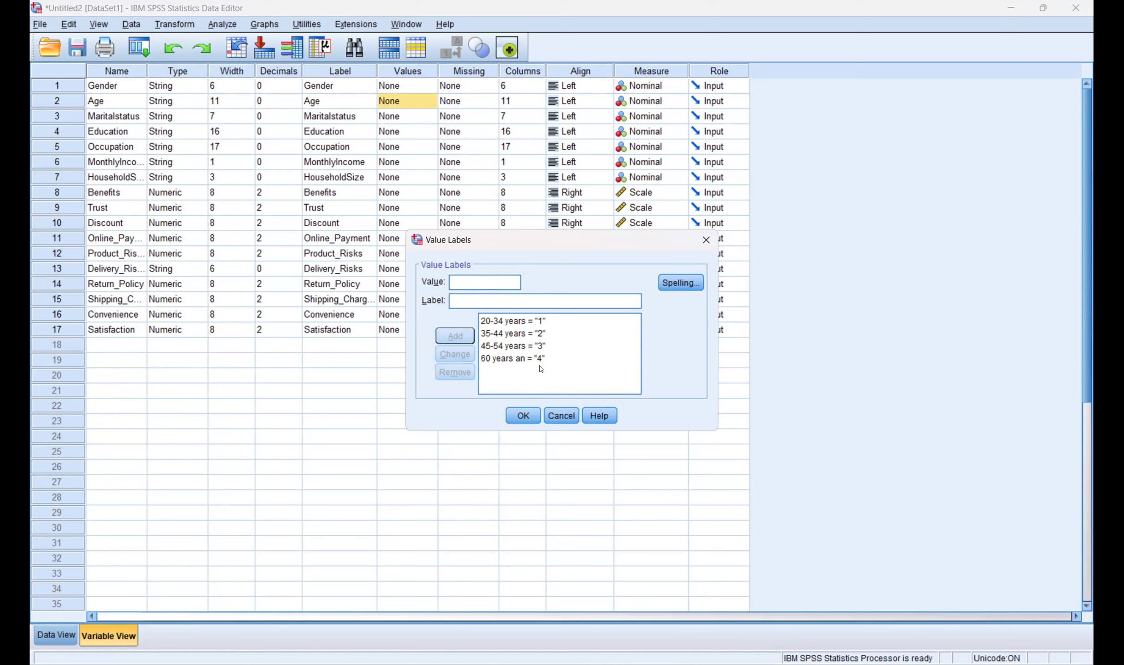
{"action": "left_click", "coordinate": [522, 417]}
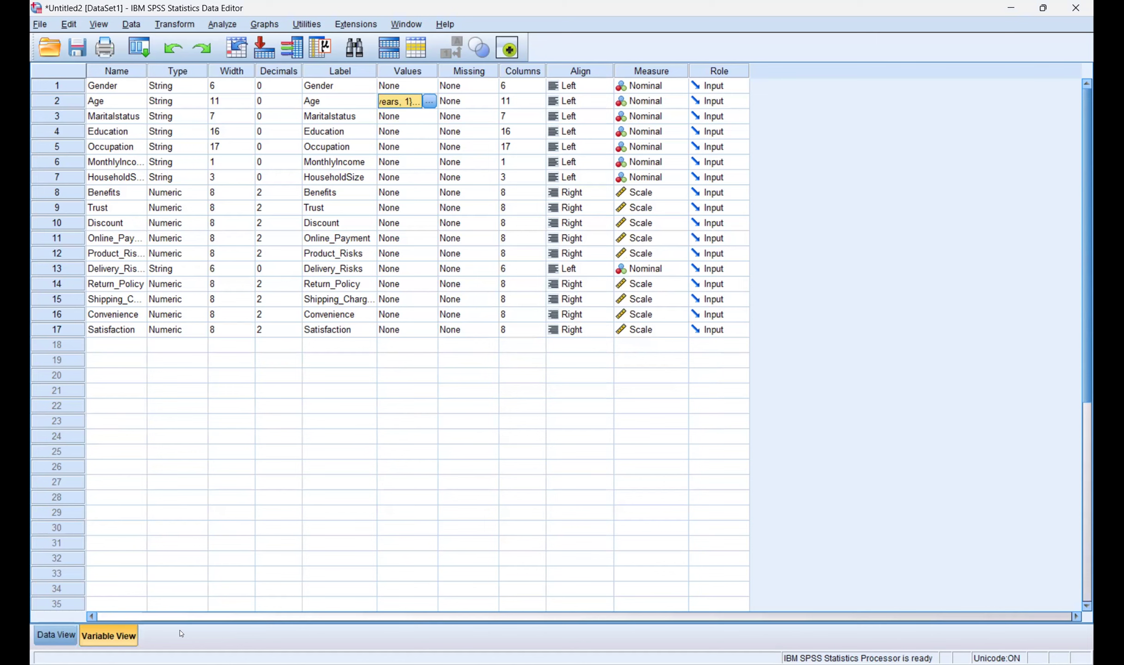
Step: Try Gender instead of Maritalstatus as the t-test grouping variable, then abandon the t test
{"action": "left_click", "coordinate": [68, 635]}
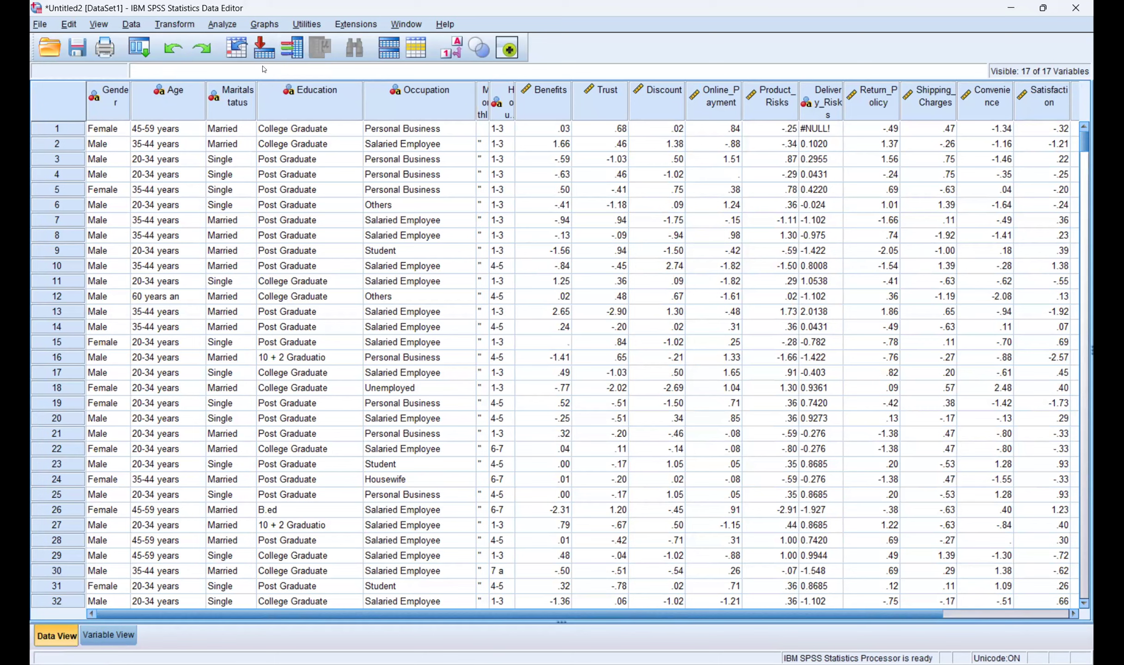
{"action": "left_click", "coordinate": [222, 24]}
{"action": "mouse_move", "coordinate": [277, 90]}
{"action": "left_click", "coordinate": [442, 128]}
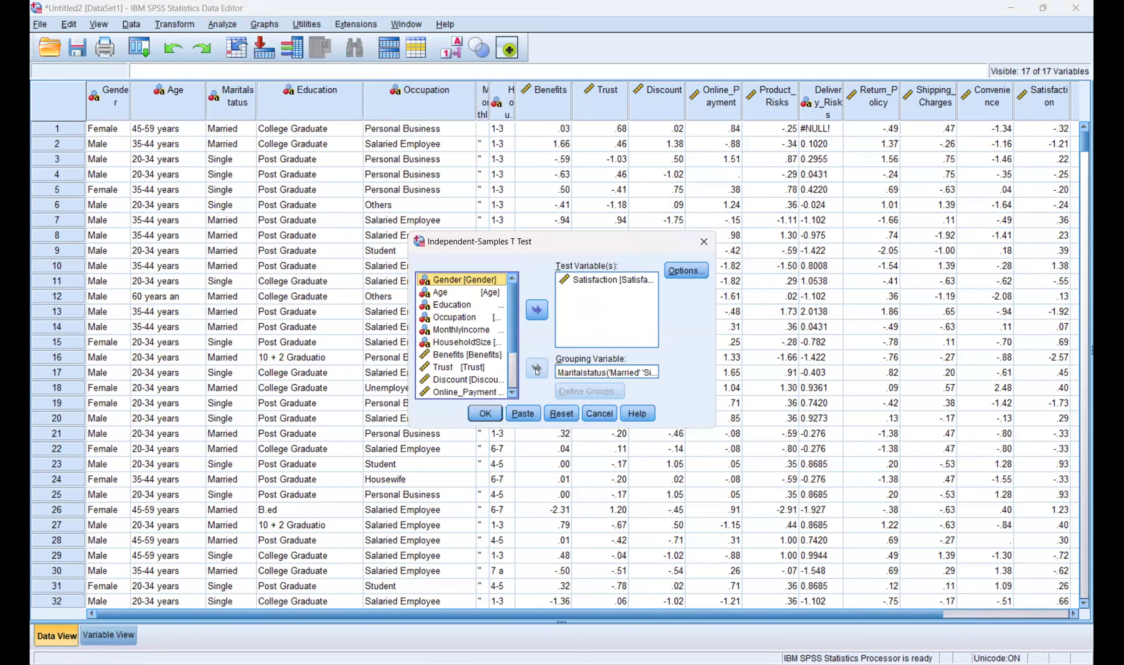
{"action": "left_click", "coordinate": [555, 371]}
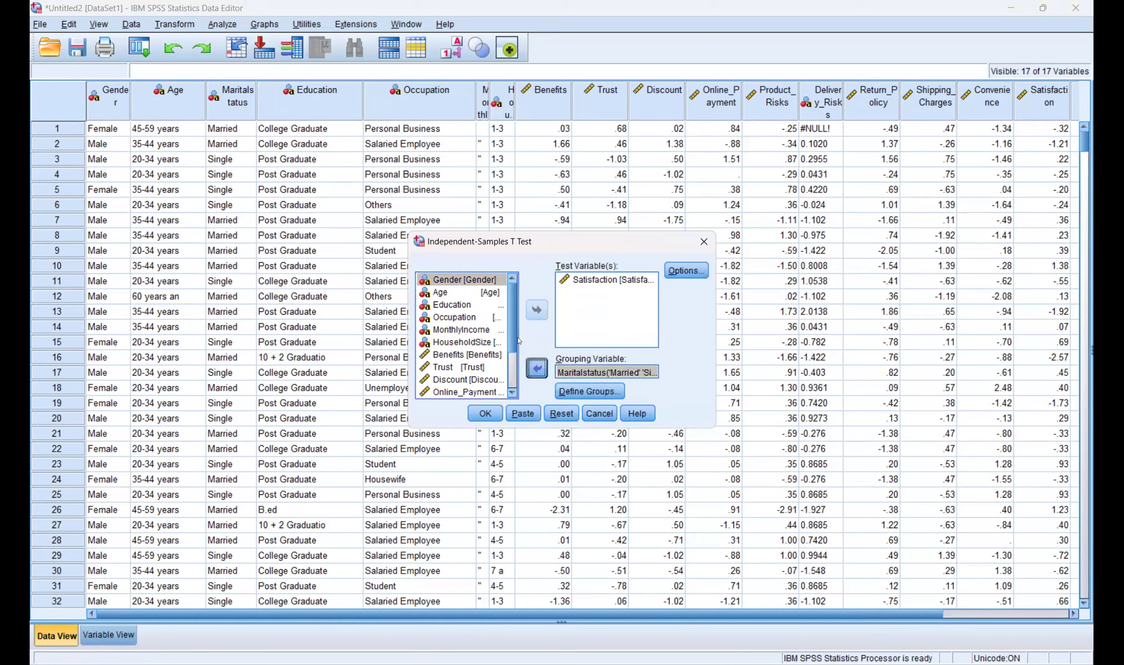
{"action": "left_click", "coordinate": [537, 368]}
{"action": "left_click", "coordinate": [456, 279]}
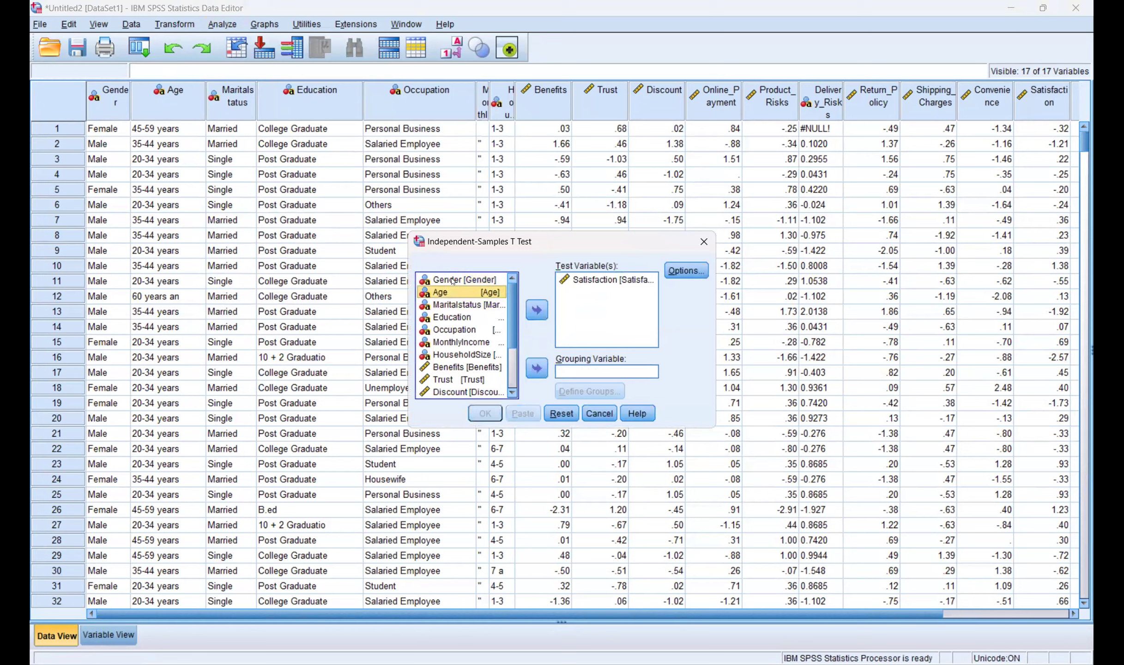
{"action": "left_click", "coordinate": [537, 368]}
{"action": "left_click", "coordinate": [596, 392]}
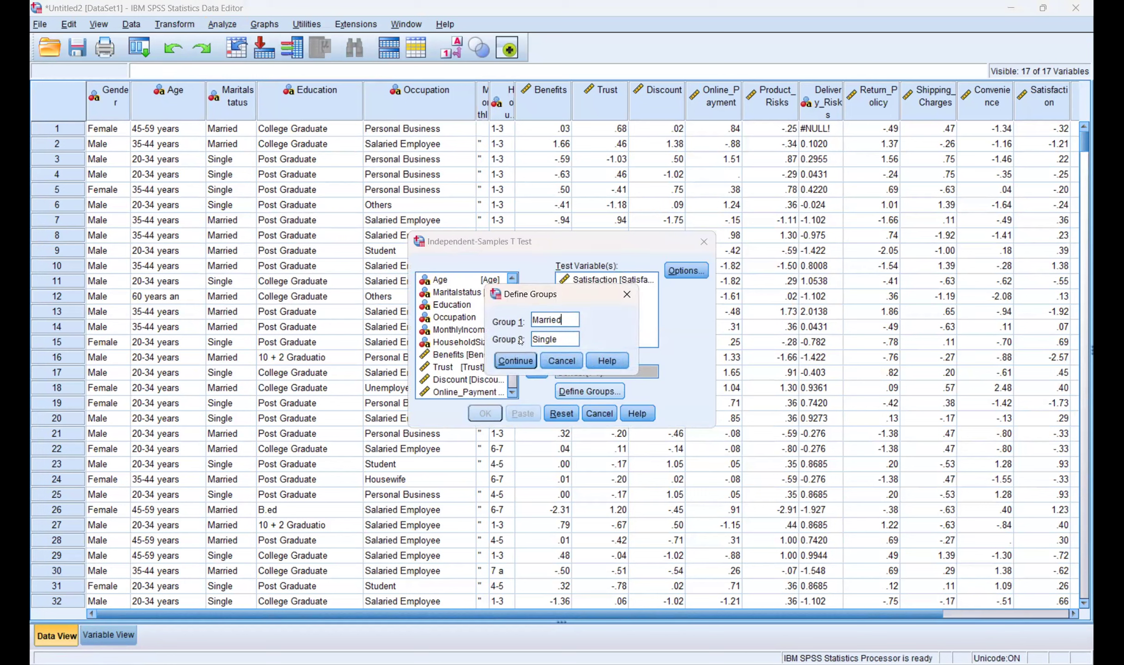
{"action": "left_click", "coordinate": [564, 360]}
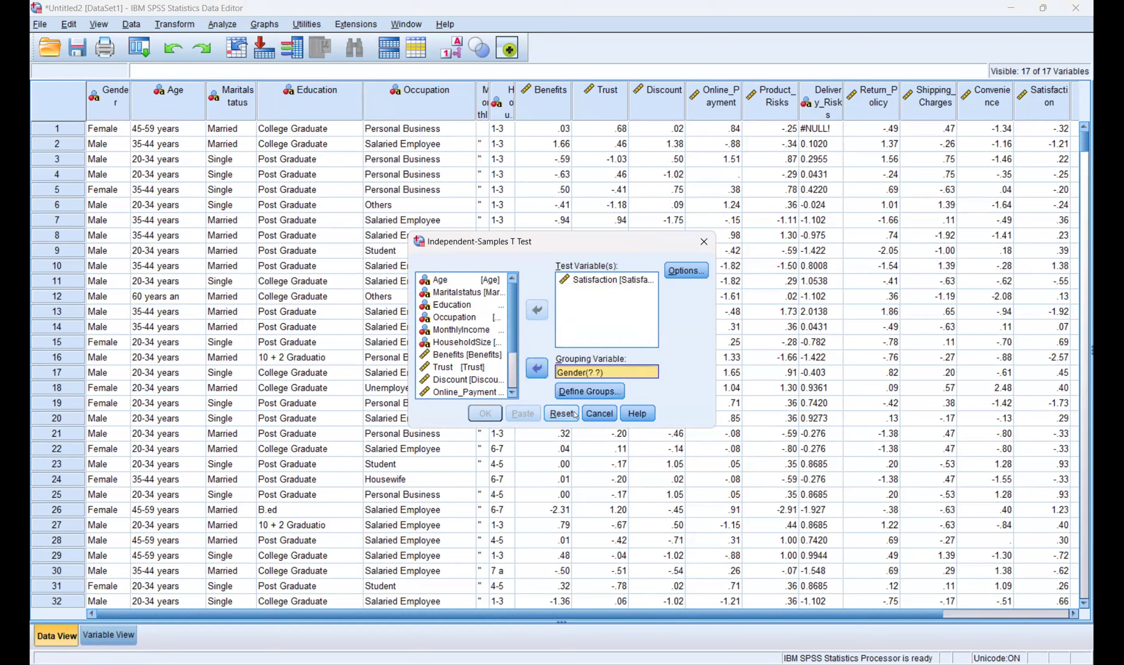
{"action": "left_click", "coordinate": [594, 411]}
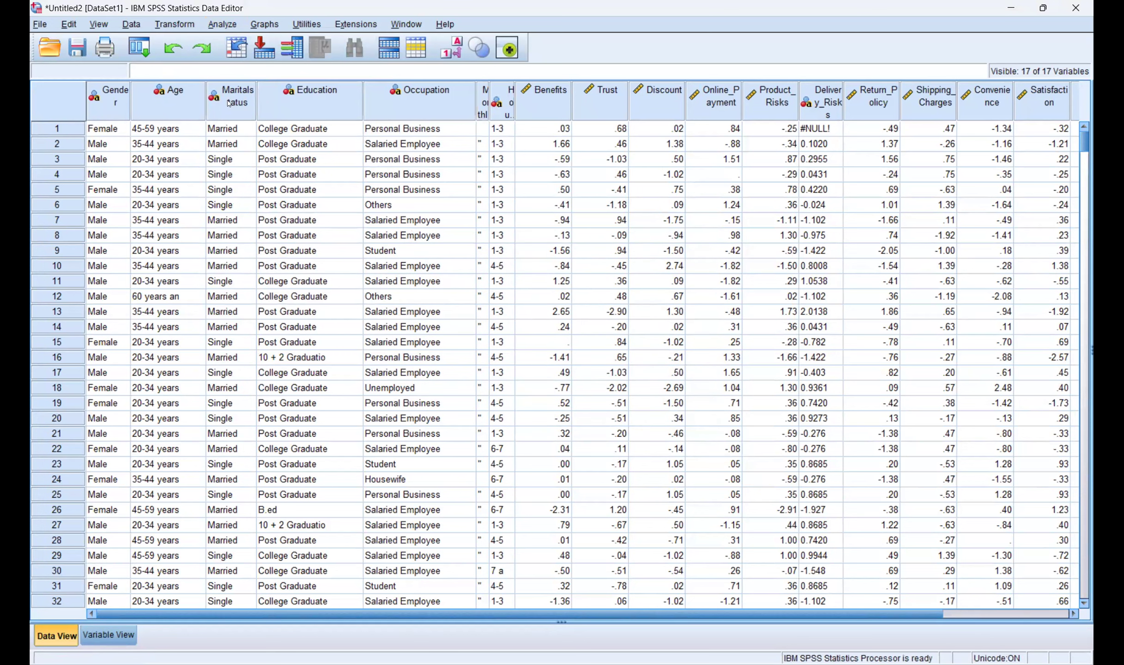
Step: Show Age as numeric codes, then reopen Age's value labels in Variable View
{"action": "left_click", "coordinate": [166, 101]}
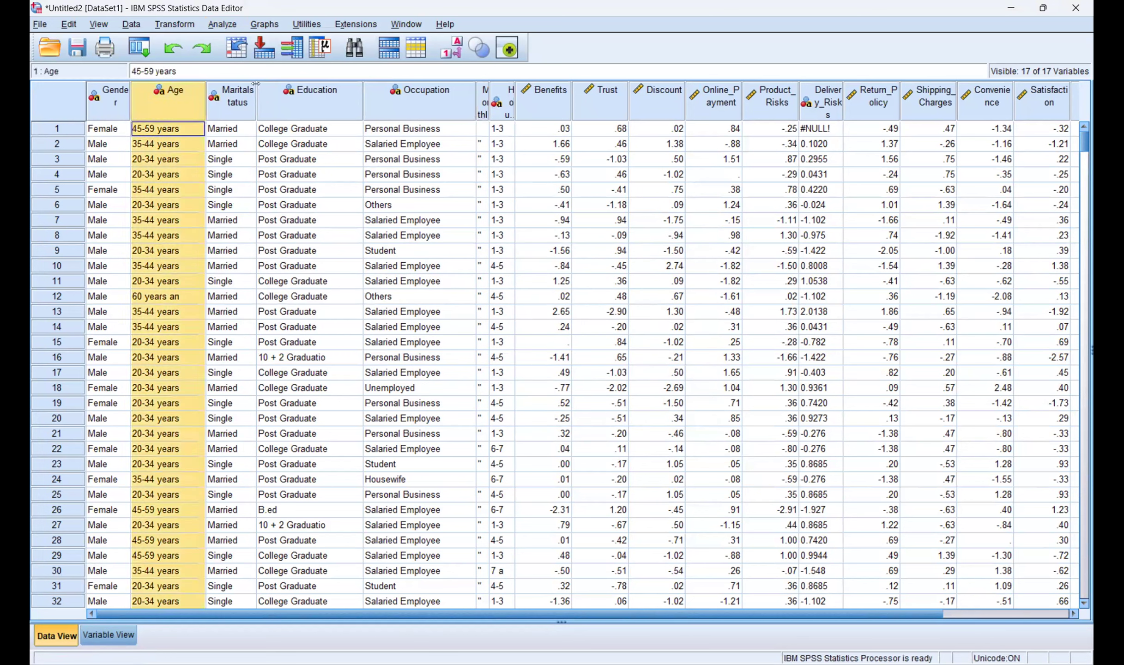
{"action": "left_click", "coordinate": [451, 48]}
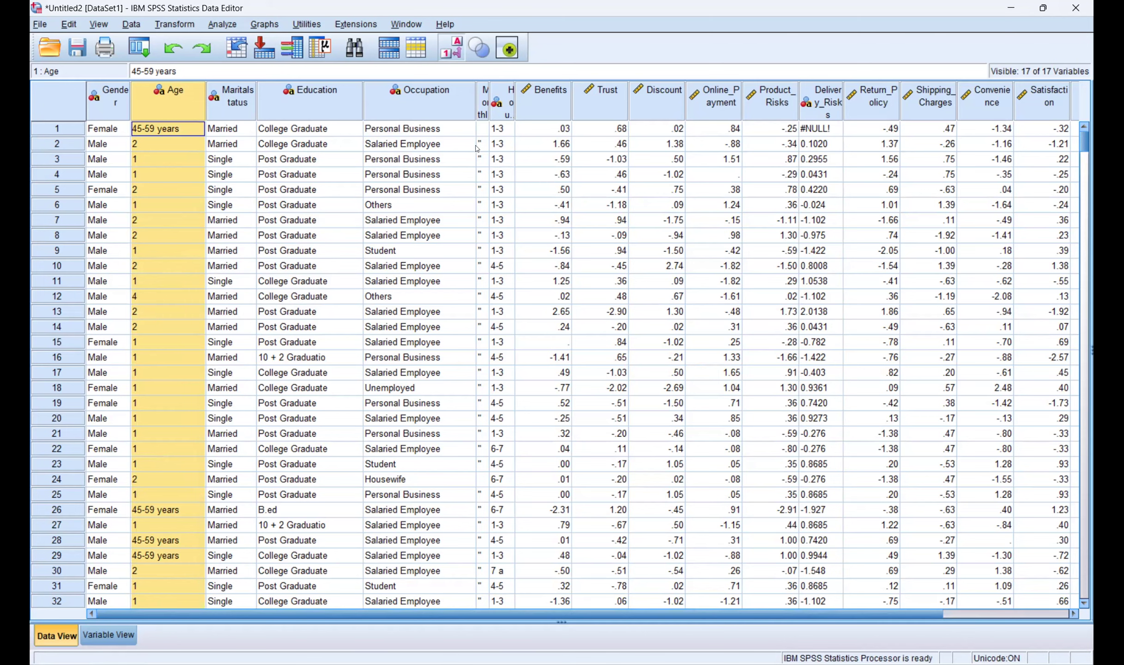
{"action": "key", "text": "ctrl+t"}
{"action": "left_click", "coordinate": [430, 102]}
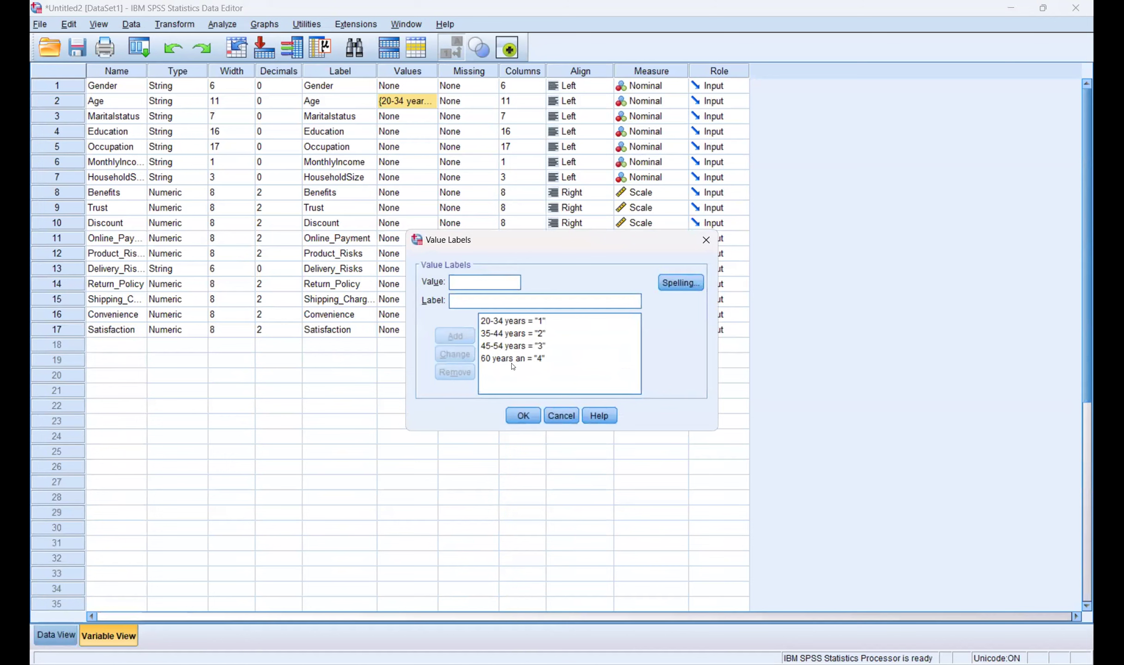
Step: Delete the code 4 label and add '45-59 years' as code 3
{"action": "left_click", "coordinate": [561, 416]}
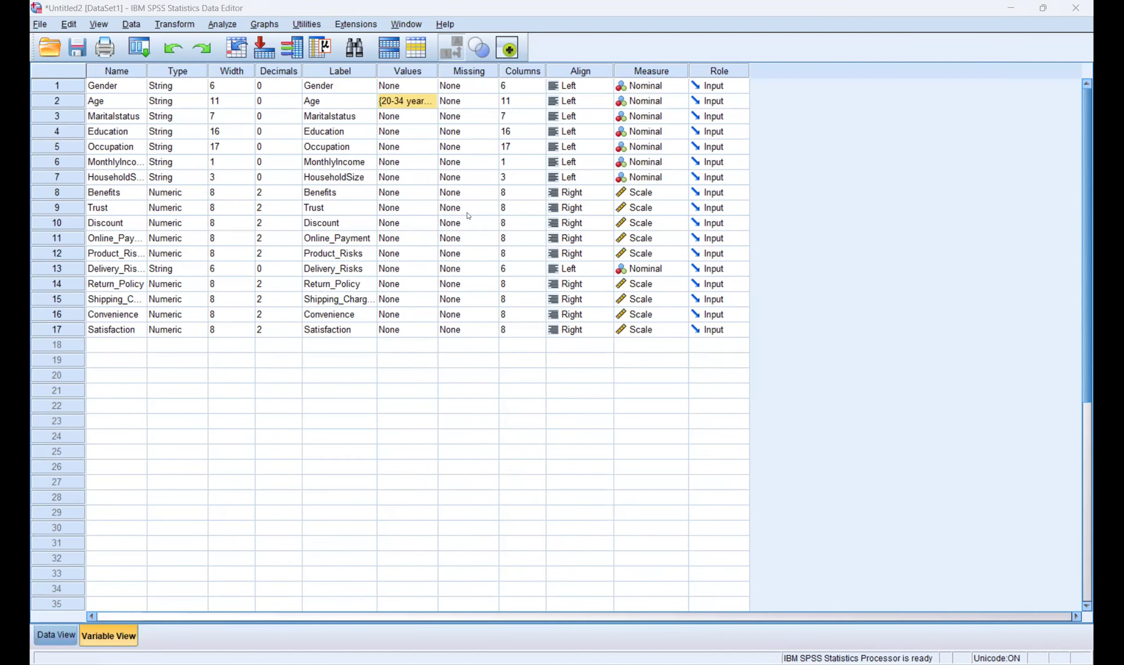
{"action": "left_click", "coordinate": [517, 359]}
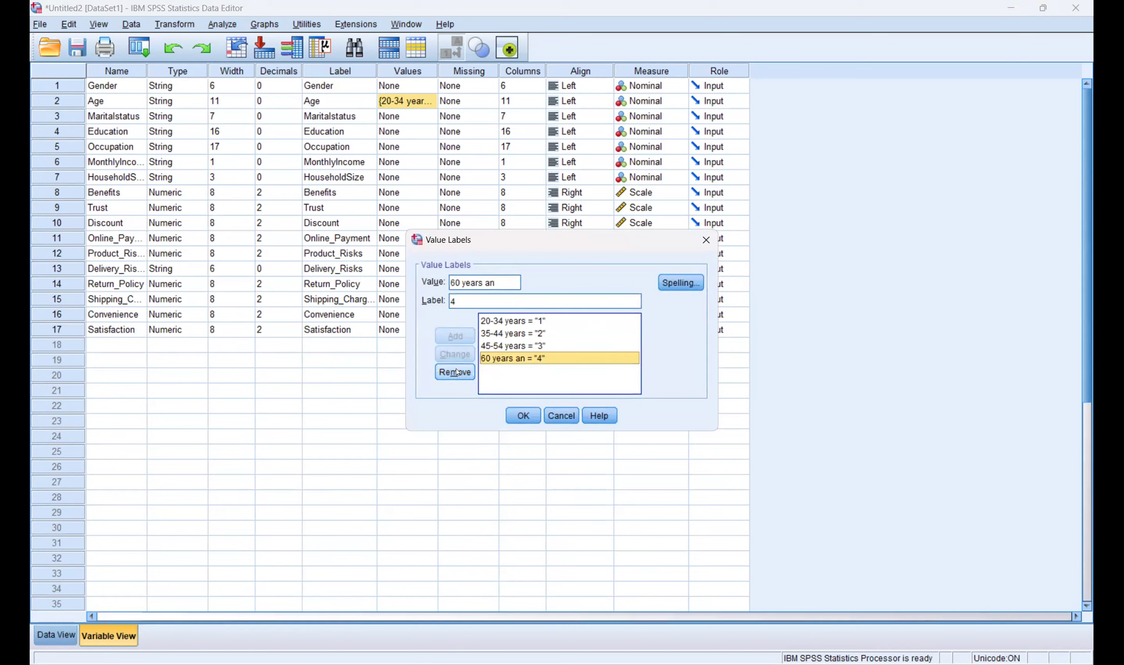
{"action": "left_click", "coordinate": [454, 372]}
{"action": "left_click", "coordinate": [502, 345]}
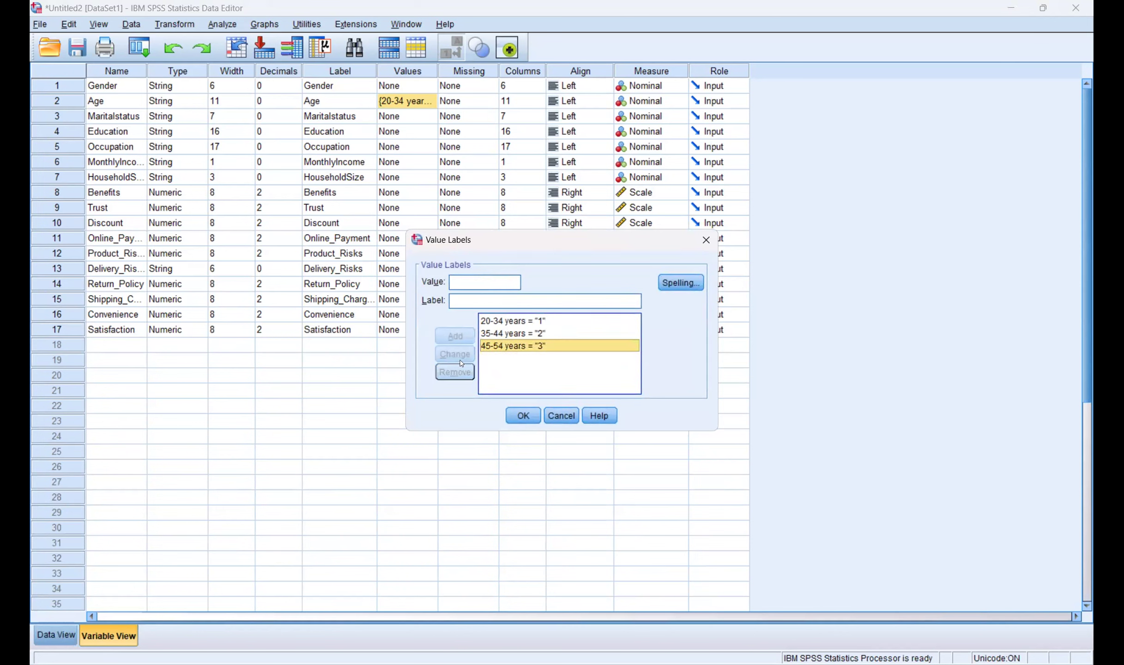
{"action": "left_click", "coordinate": [471, 282]}
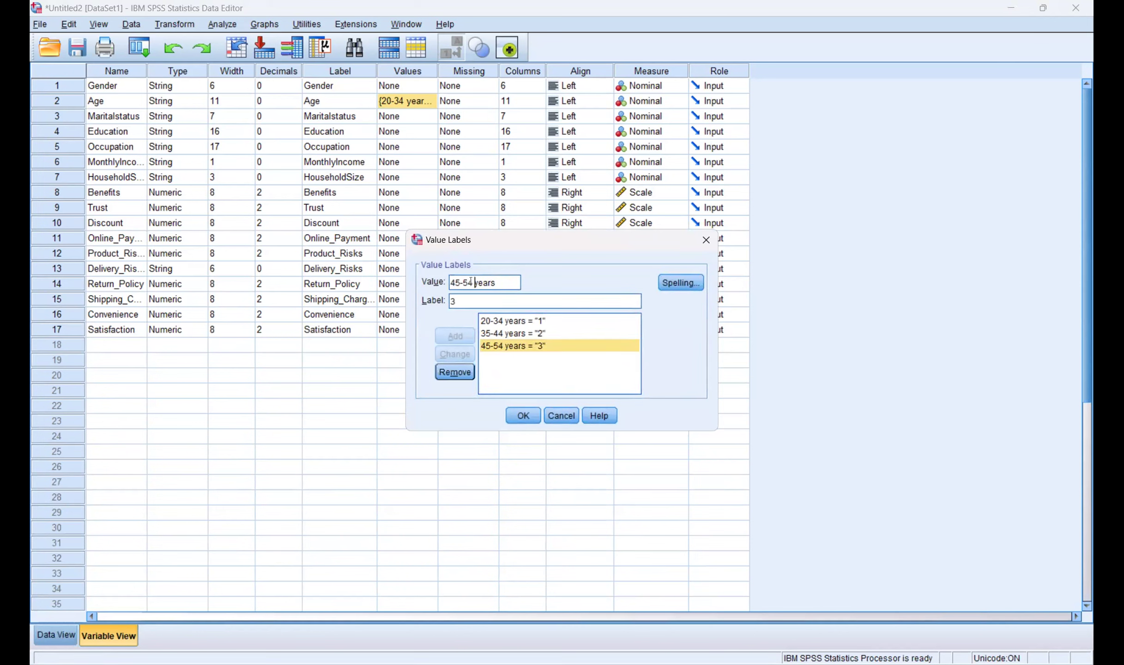
{"action": "type", "text": "9"}
{"action": "key", "text": "BackSpace"}
{"action": "key", "text": "BackSpace"}
{"action": "type", "text": "9"}
{"action": "key", "text": "BackSpace"}
{"action": "key", "text": "BackSpace"}
{"action": "key", "text": "BackSpace"}
{"action": "key", "text": "BackSpace"}
{"action": "key", "text": "BackSpace"}
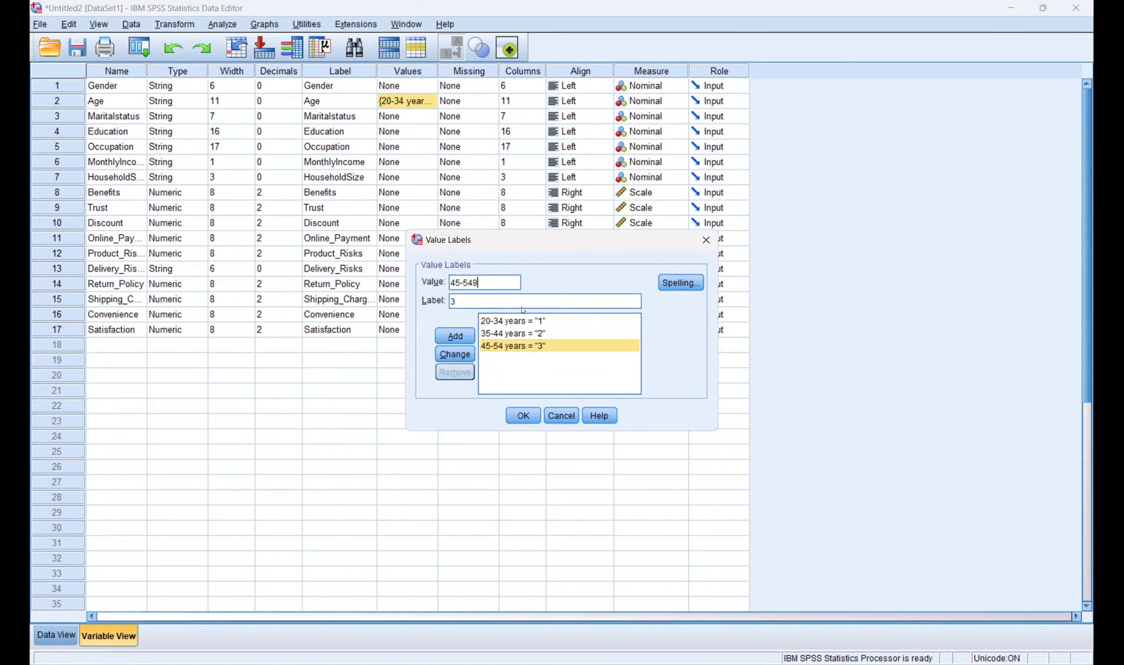
{"action": "type", "text": "9 years"}
{"action": "left_click", "coordinate": [468, 335]}
Step: Add '60 years an' = 4, remove '45-54 years', apply, and return to Data View
{"action": "type", "text": "60"}
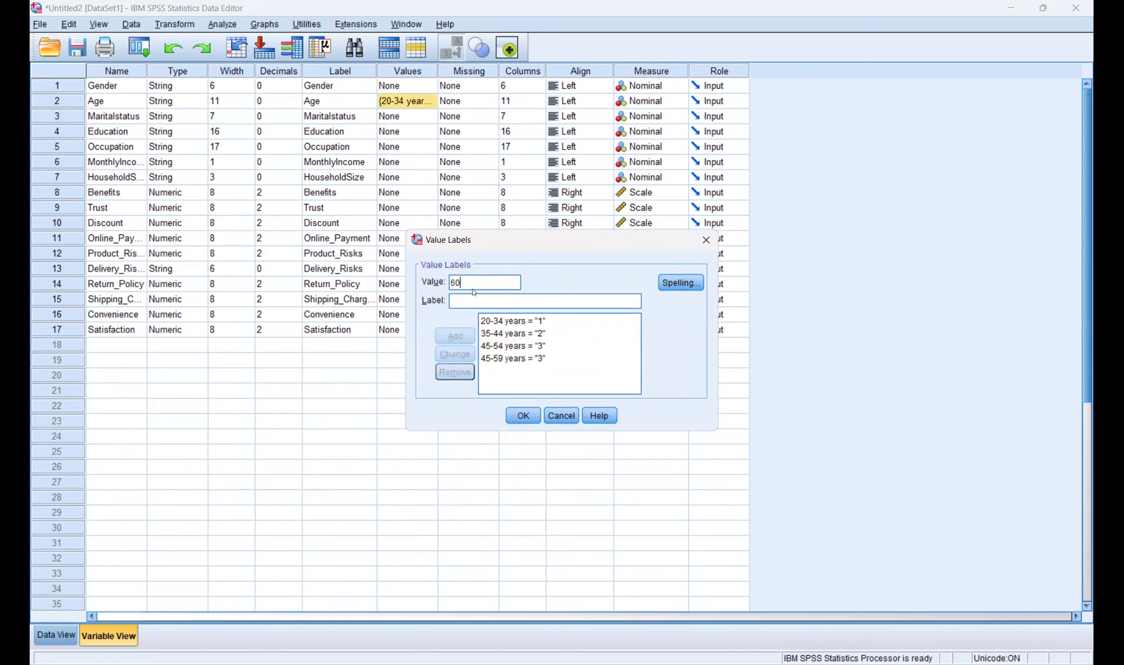
{"action": "type", "text": " years an"}
{"action": "key", "text": "Tab"}
{"action": "type", "text": "4"}
{"action": "left_click", "coordinate": [468, 336]}
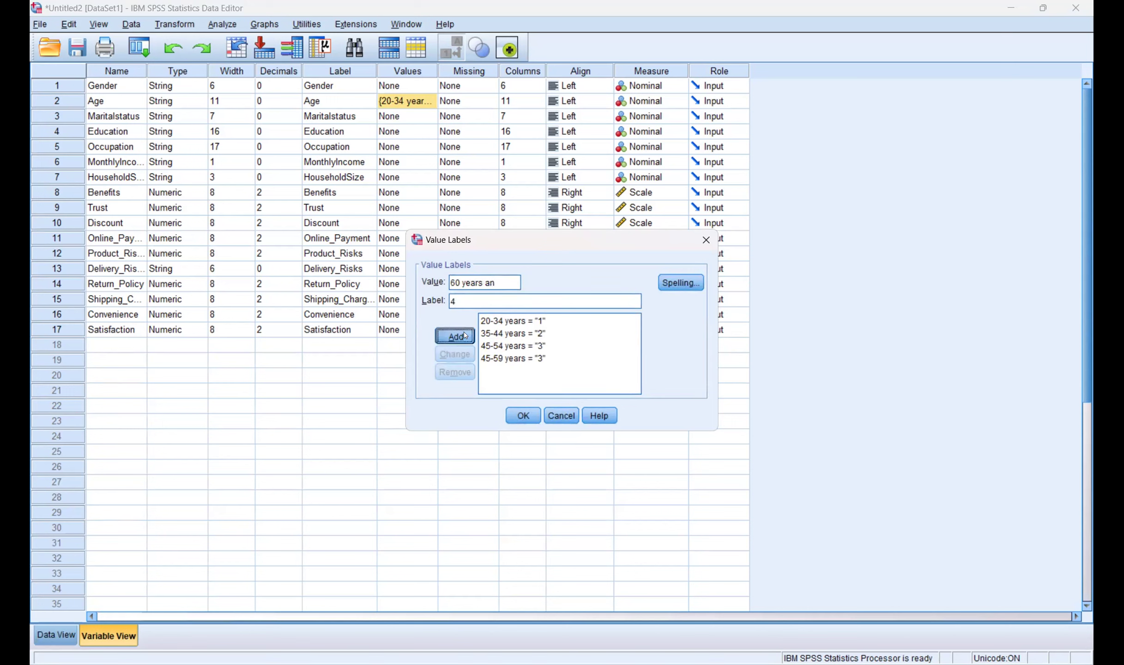
{"action": "left_click", "coordinate": [498, 346]}
{"action": "left_click", "coordinate": [455, 372]}
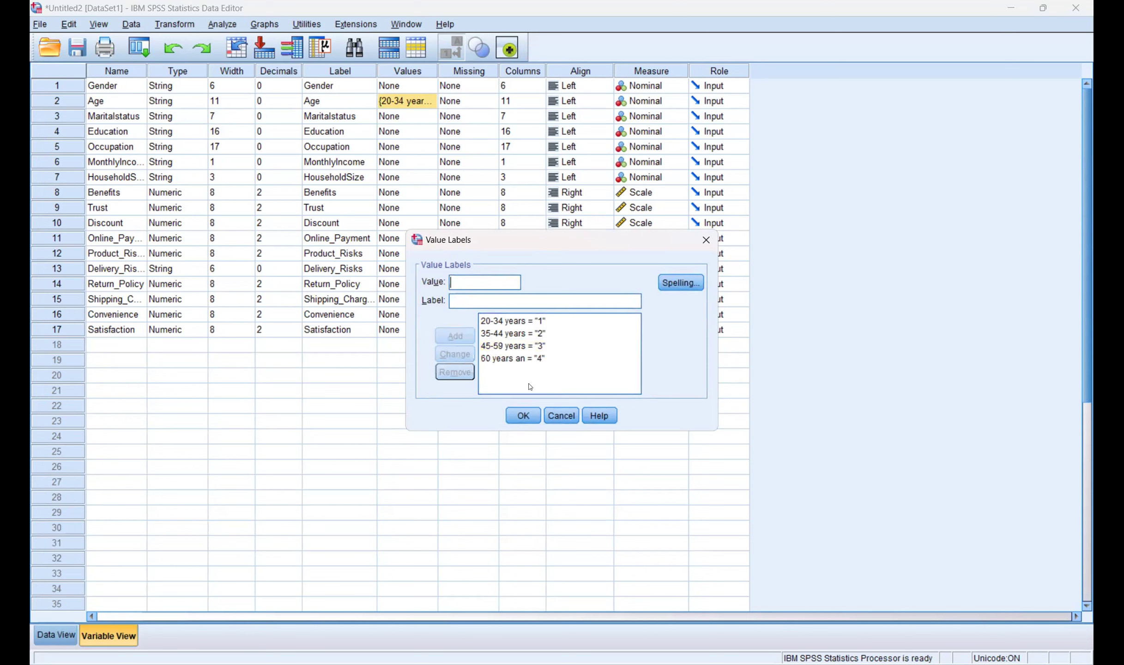
{"action": "left_click", "coordinate": [522, 415]}
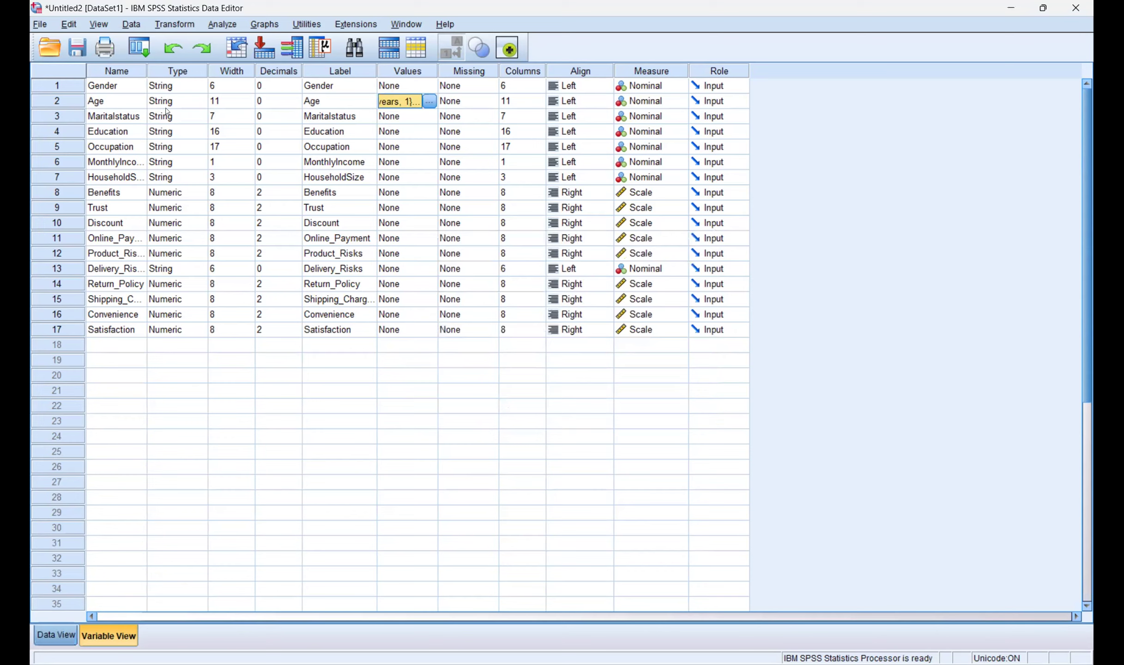
{"action": "key", "text": "ctrl+t"}
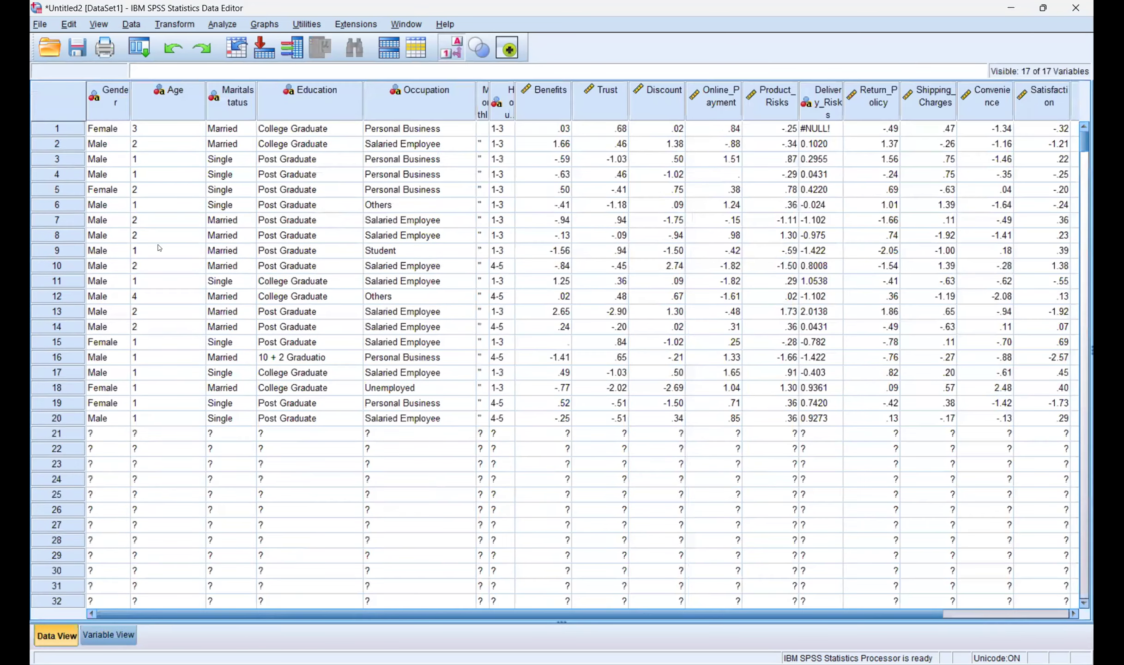
Step: Start a One-Way ANOVA from the Analyze menu, then cancel it without running
{"action": "left_click", "coordinate": [222, 24]}
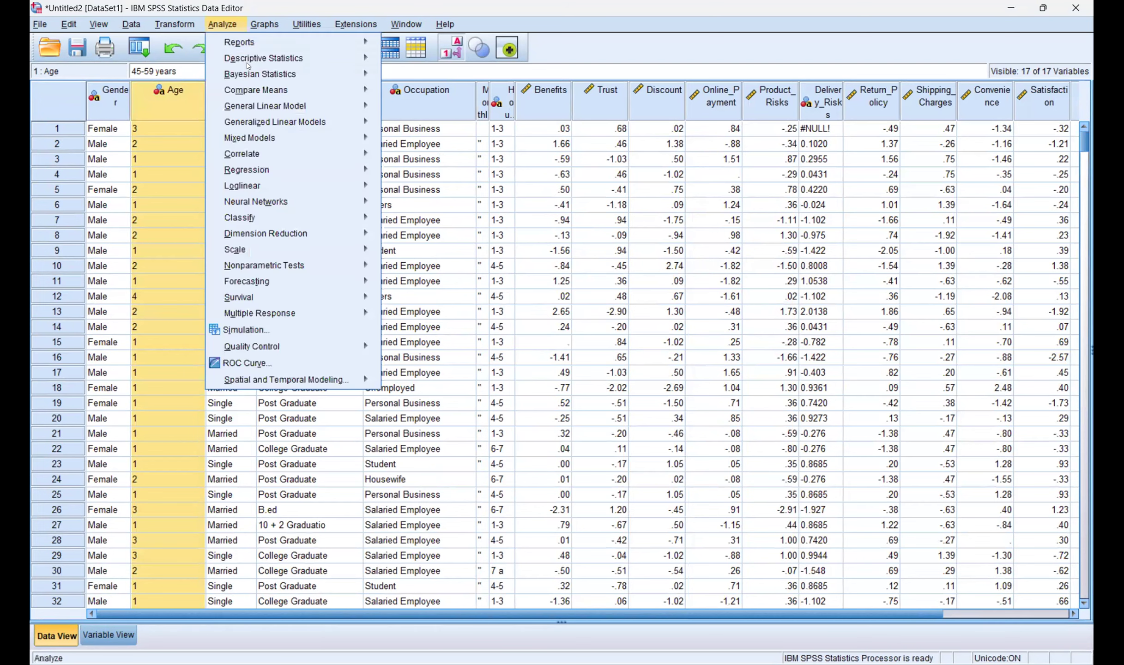
{"action": "mouse_move", "coordinate": [277, 89]}
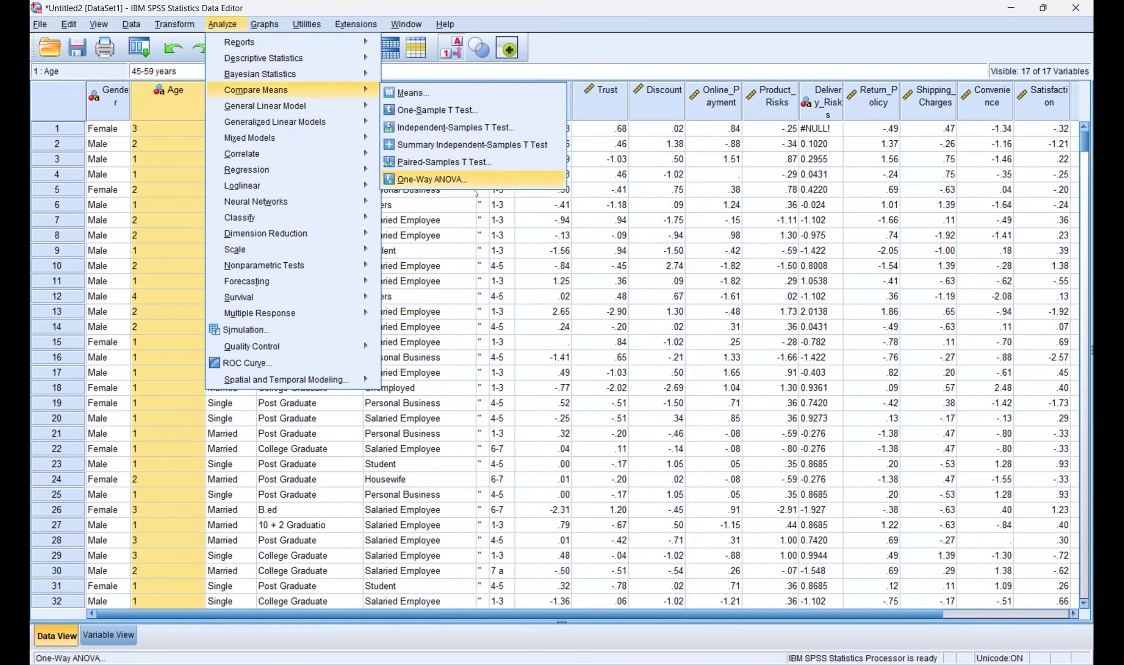
{"action": "left_click", "coordinate": [462, 179]}
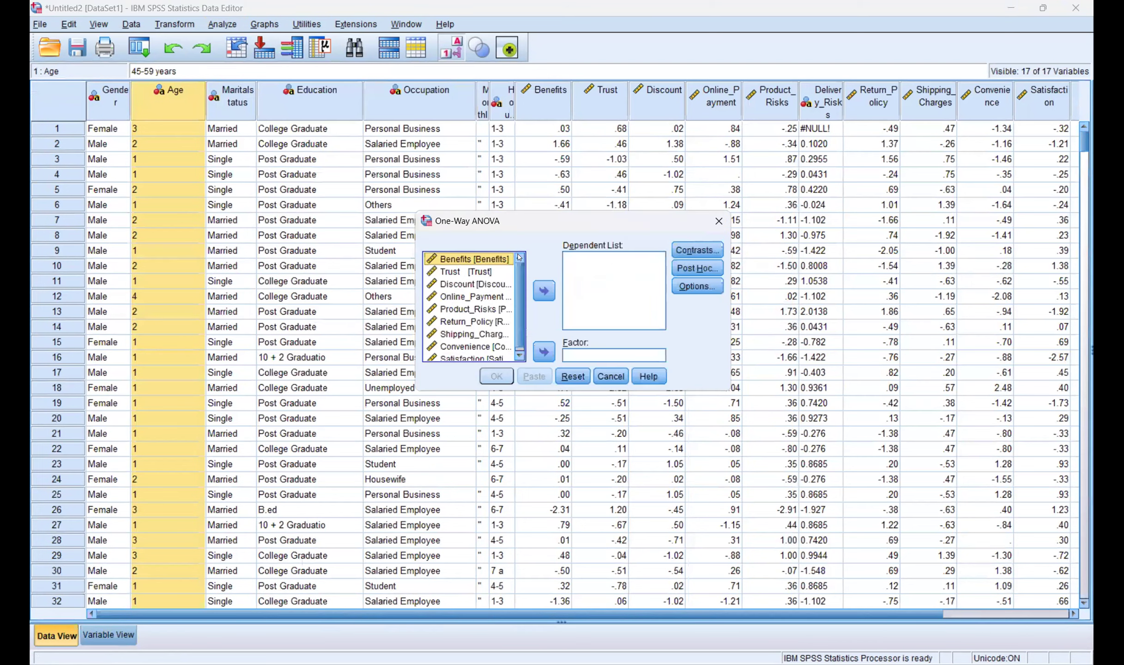
{"action": "scroll", "coordinate": [606, 368], "scroll_direction": "down", "scroll_amount": 1}
{"action": "left_click", "coordinate": [611, 377]}
Step: Check Age's value labels, then toggle the grid between value labels and numeric codes
{"action": "double_click", "coordinate": [166, 121]}
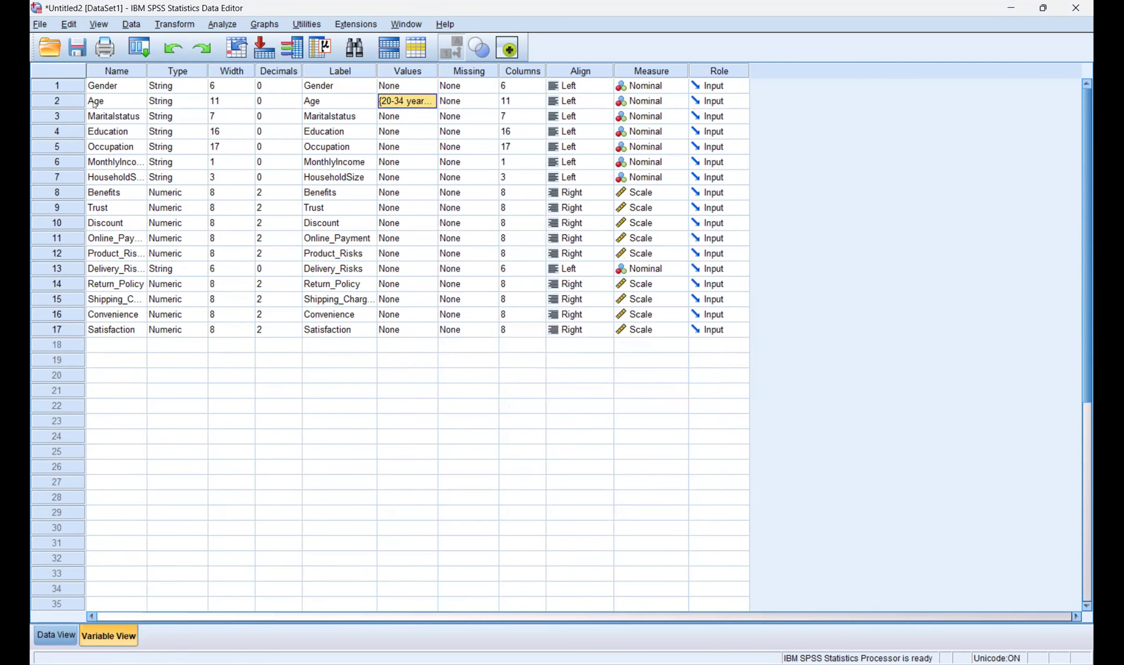
{"action": "left_click", "coordinate": [409, 102]}
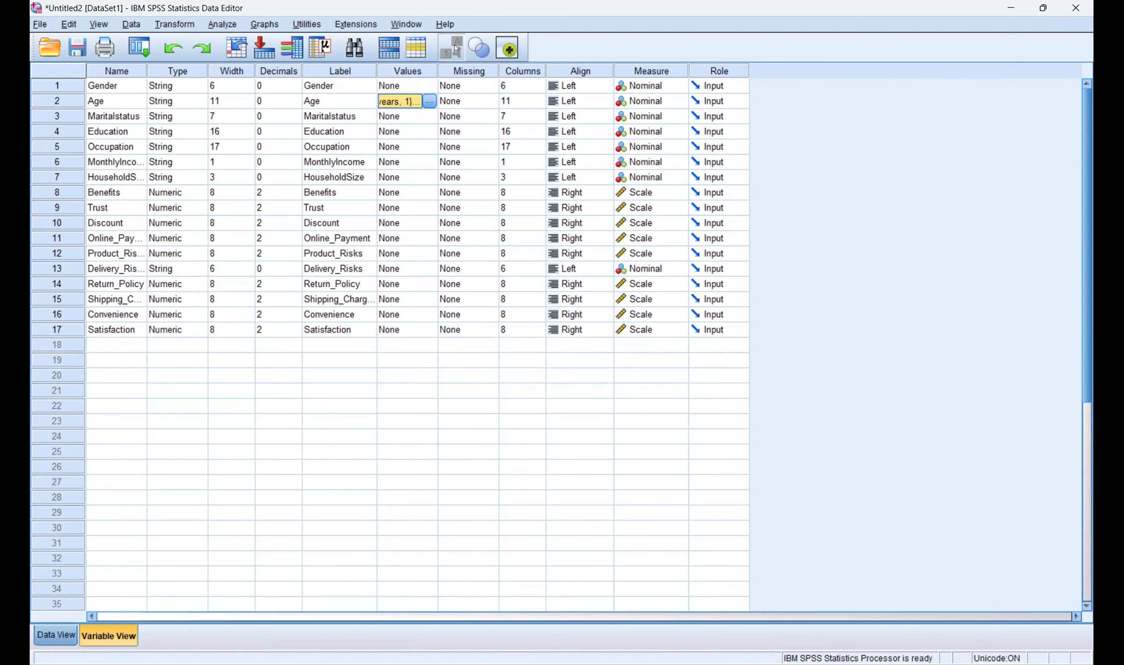
{"action": "key", "text": "ctrl+t"}
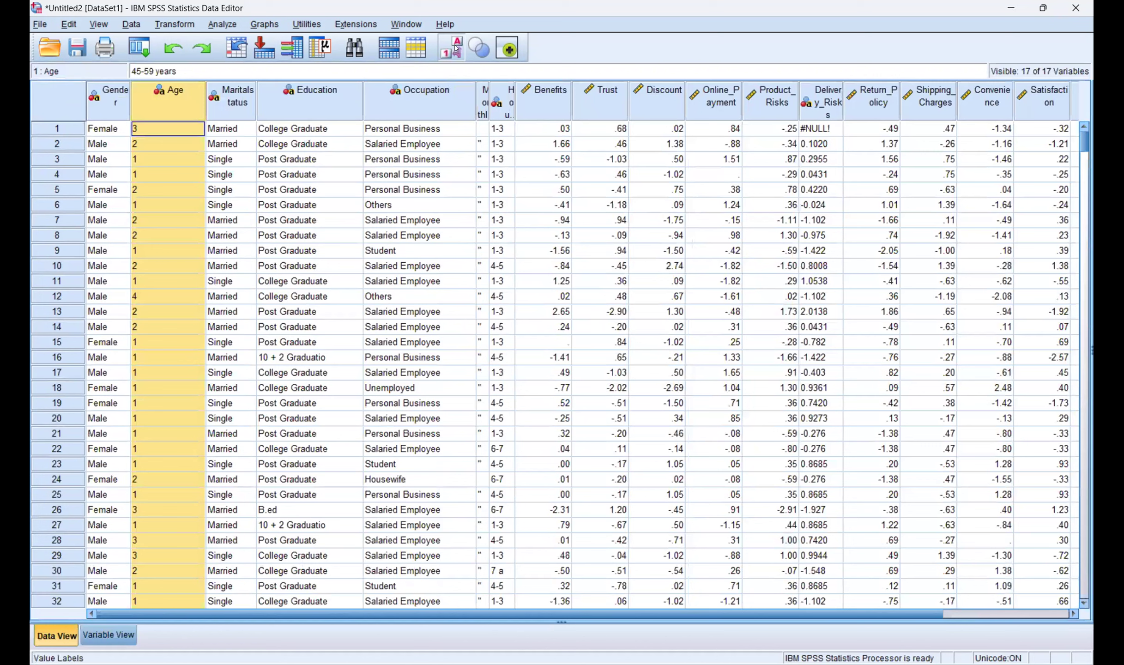
{"action": "left_click", "coordinate": [456, 47]}
{"action": "left_click", "coordinate": [455, 48]}
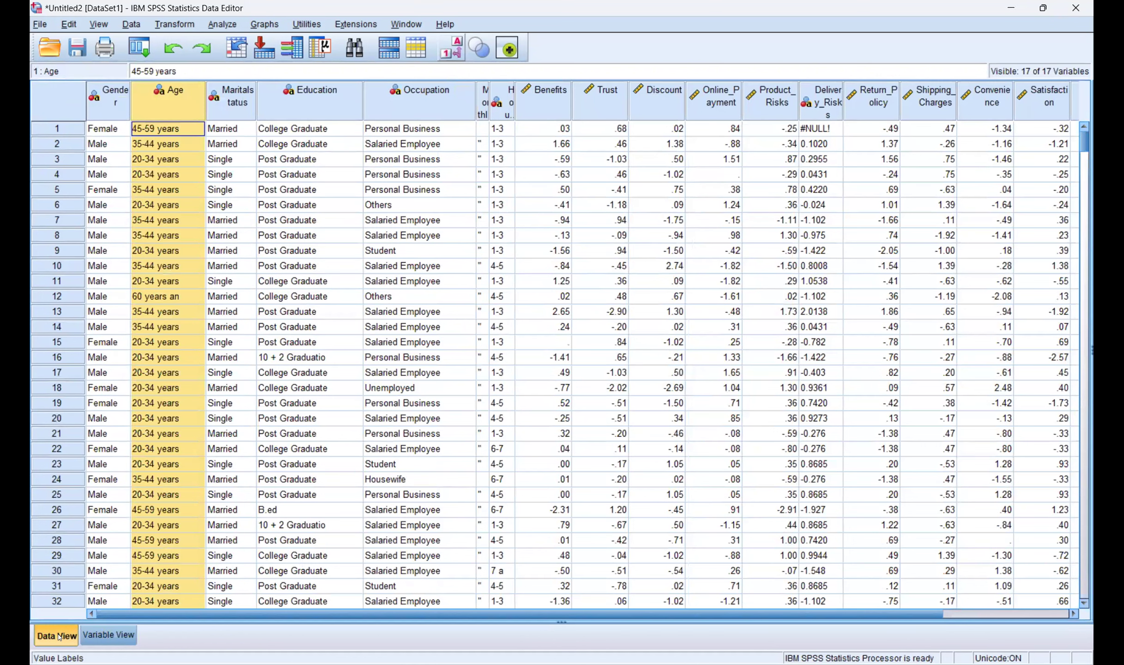
{"action": "left_click", "coordinate": [456, 47]}
{"action": "left_click", "coordinate": [456, 48]}
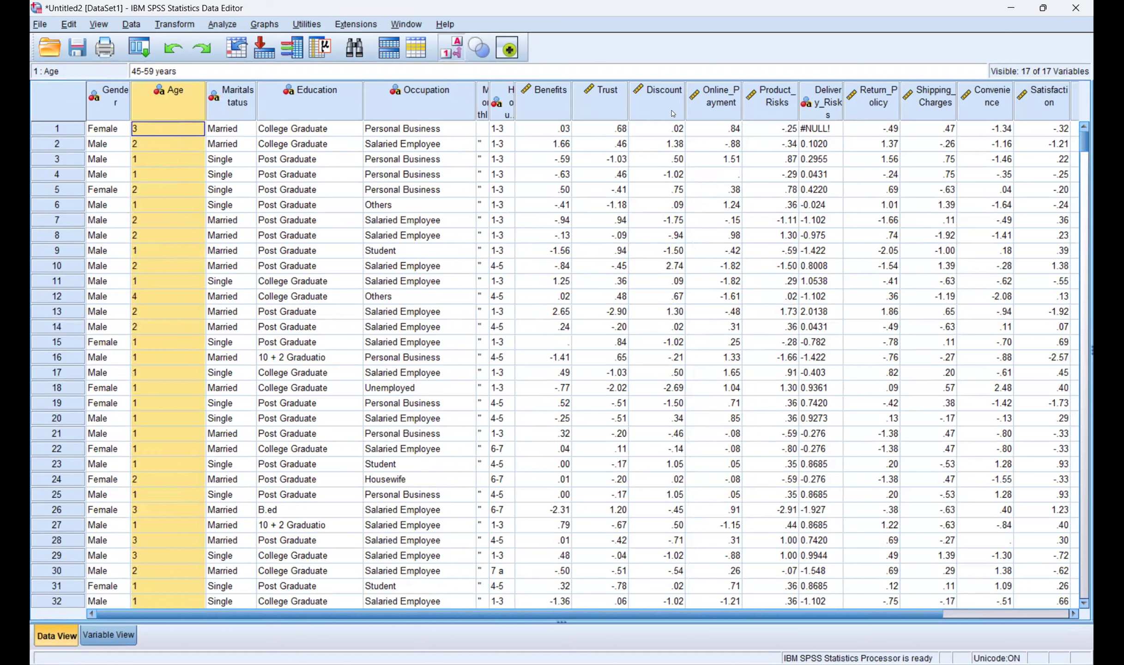
Step: Set Age's measurement level to Ordinal in Variable View
{"action": "left_click", "coordinate": [109, 635]}
{"action": "left_click", "coordinate": [651, 96]}
{"action": "left_click", "coordinate": [646, 111]}
{"action": "left_click", "coordinate": [56, 636]}
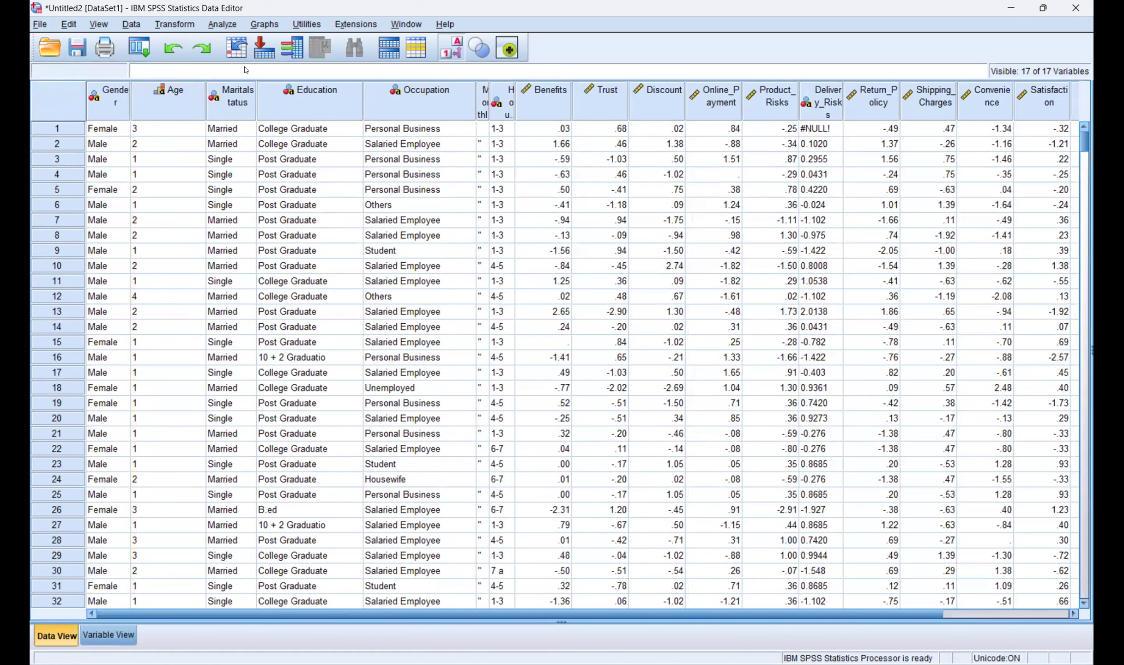
Step: Reopen the One-Way ANOVA setup, cancel it, and select the whole Age column
{"action": "left_click", "coordinate": [223, 24]}
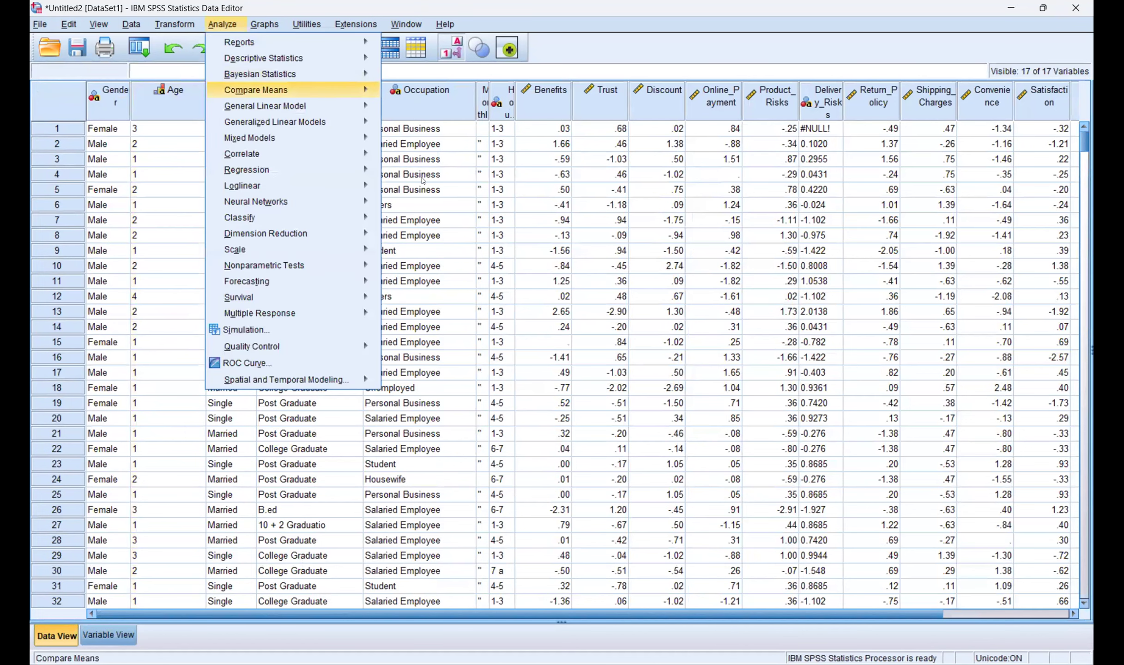
{"action": "left_click", "coordinate": [443, 177]}
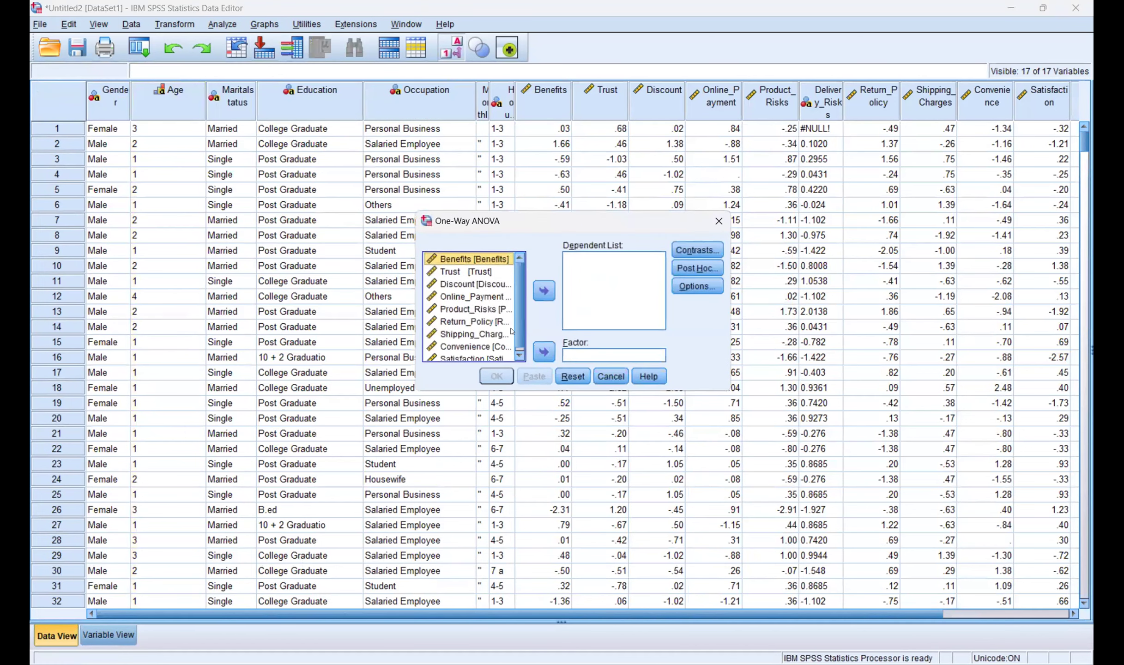
{"action": "left_click", "coordinate": [520, 354]}
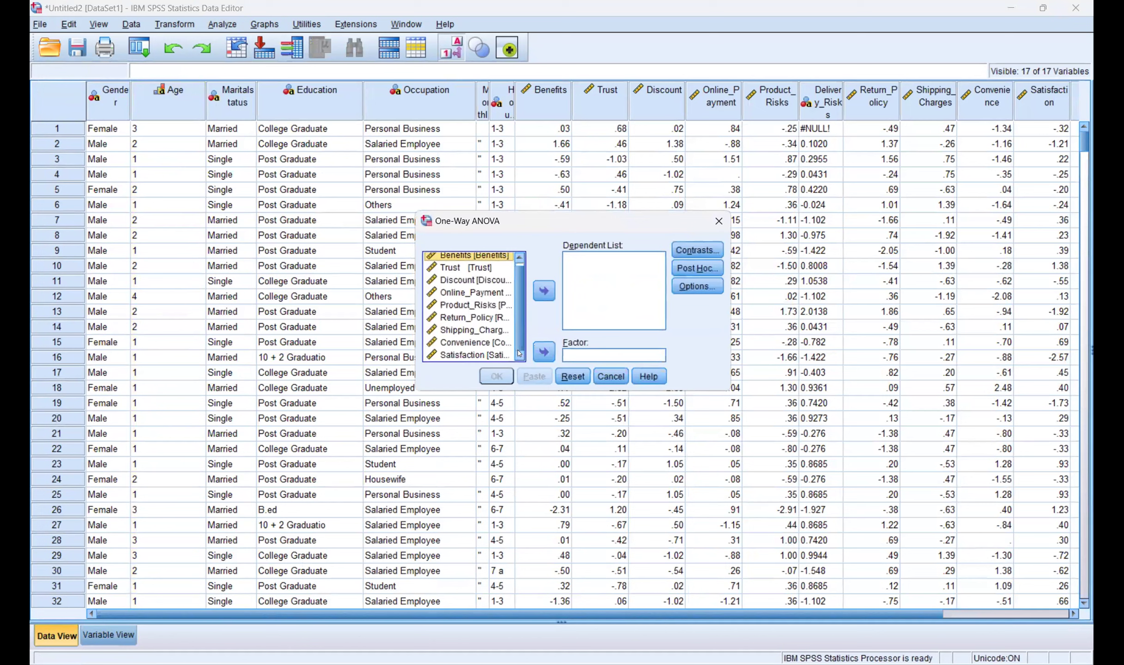
{"action": "left_click", "coordinate": [519, 257]}
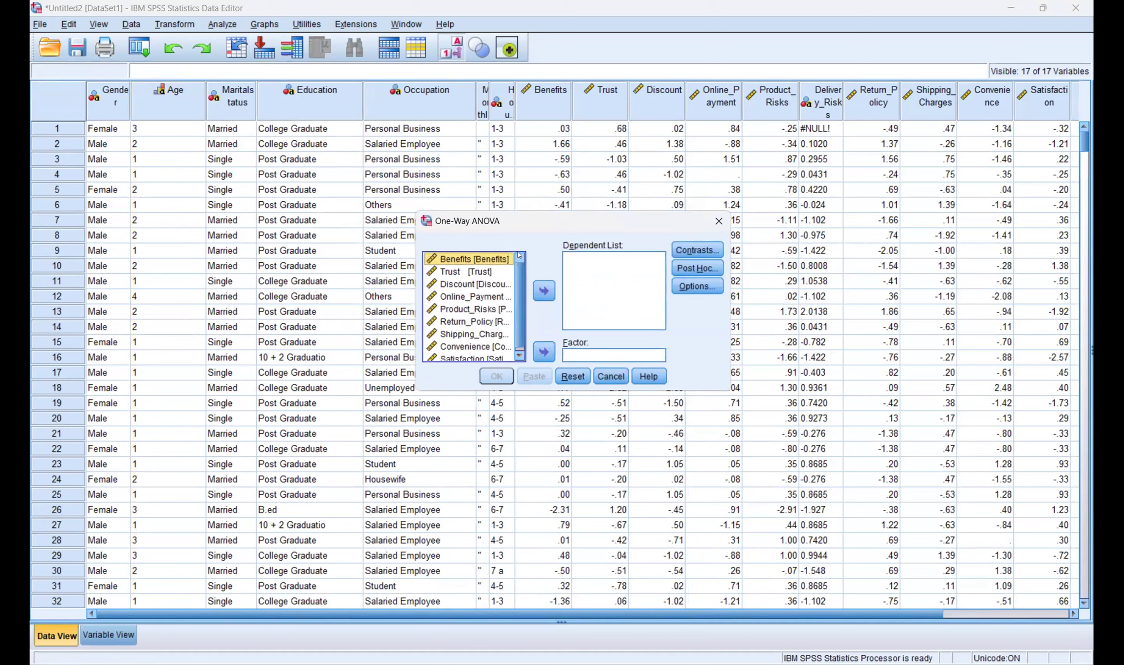
{"action": "left_click", "coordinate": [610, 376]}
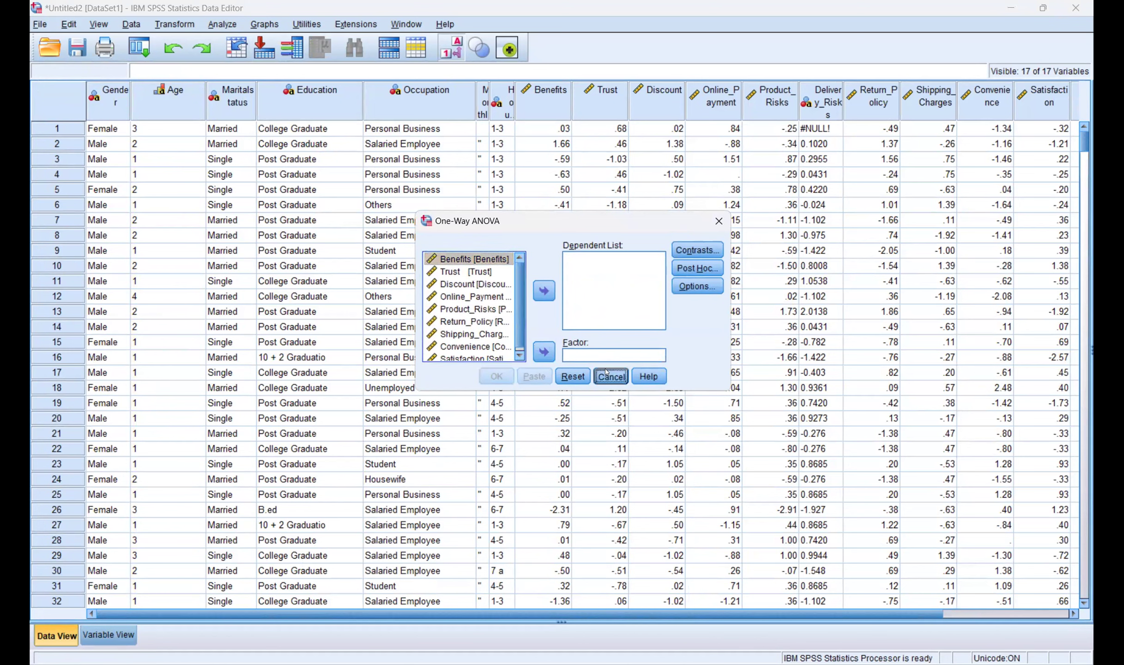
{"action": "left_click", "coordinate": [183, 92]}
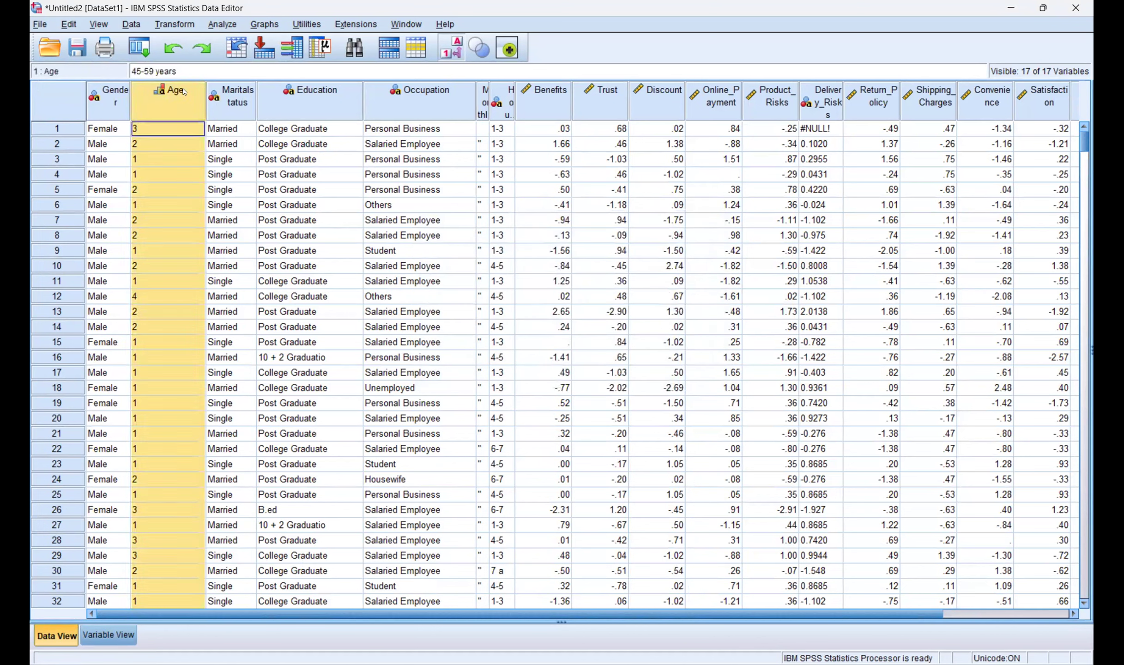
Step: Copy the Age column's values to the clipboard
{"action": "right_click", "coordinate": [183, 91]}
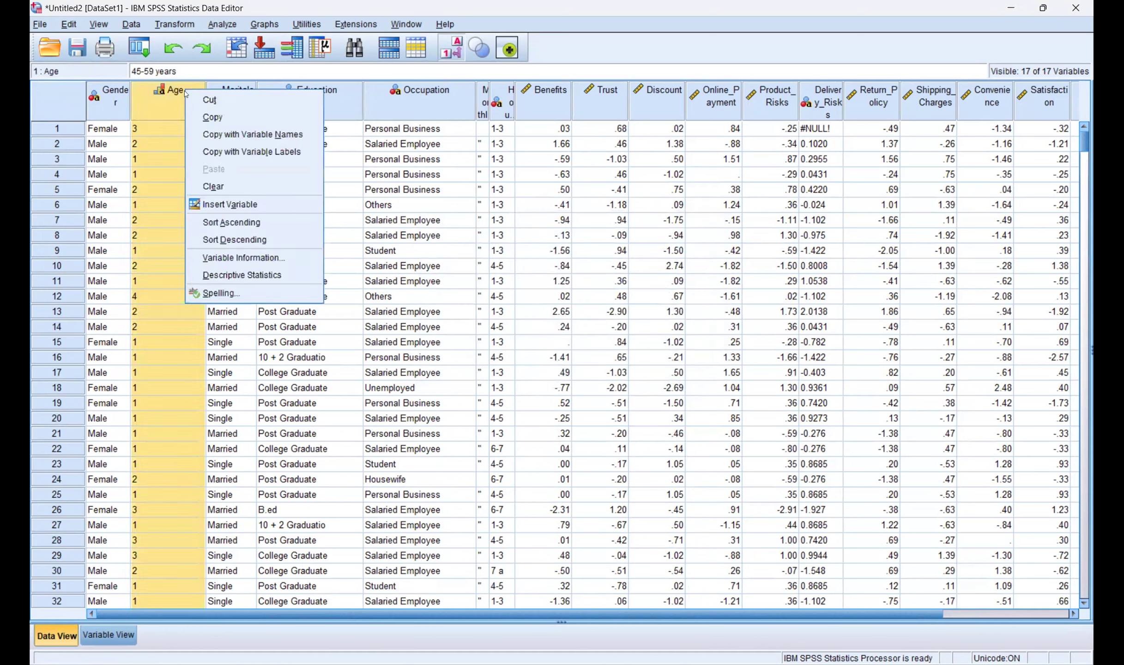
{"action": "left_click", "coordinate": [259, 135]}
{"action": "left_click", "coordinate": [1074, 614]}
{"action": "left_click", "coordinate": [724, 296]}
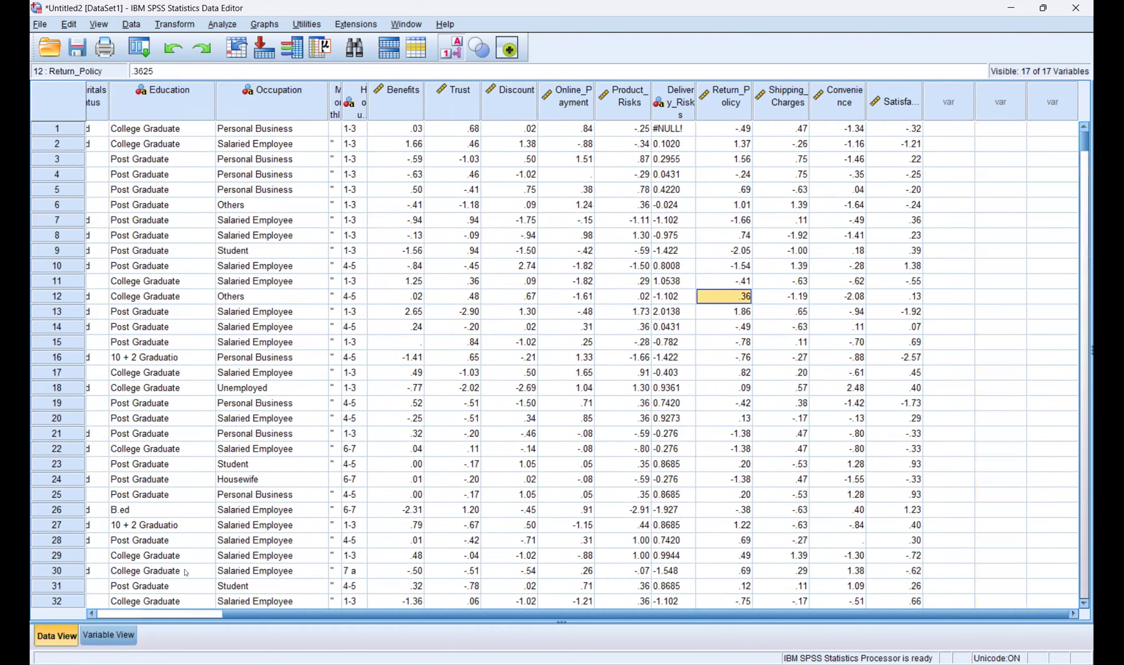
{"action": "left_click", "coordinate": [89, 614]}
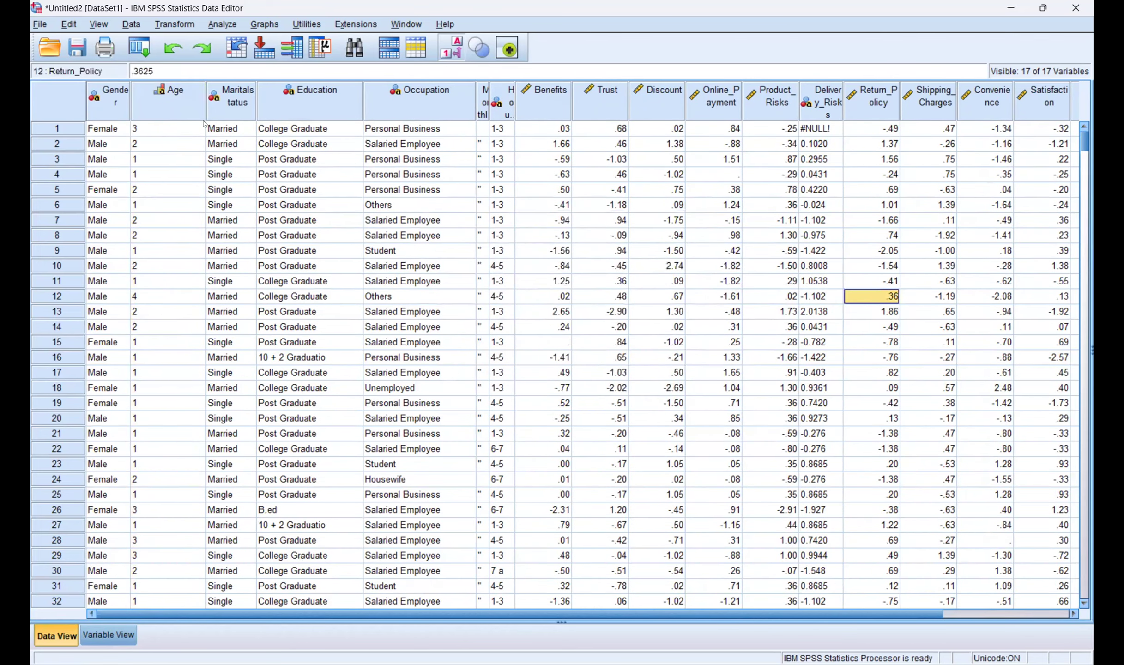
{"action": "left_click", "coordinate": [186, 97]}
{"action": "right_click", "coordinate": [185, 96]}
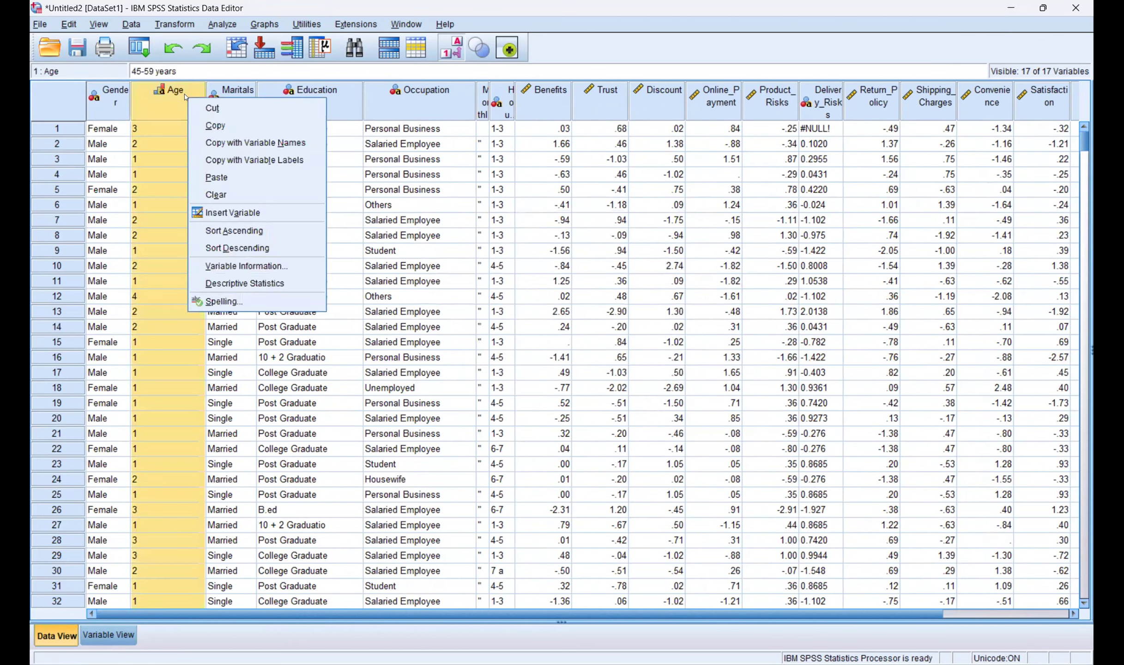
{"action": "double_click", "coordinate": [153, 125]}
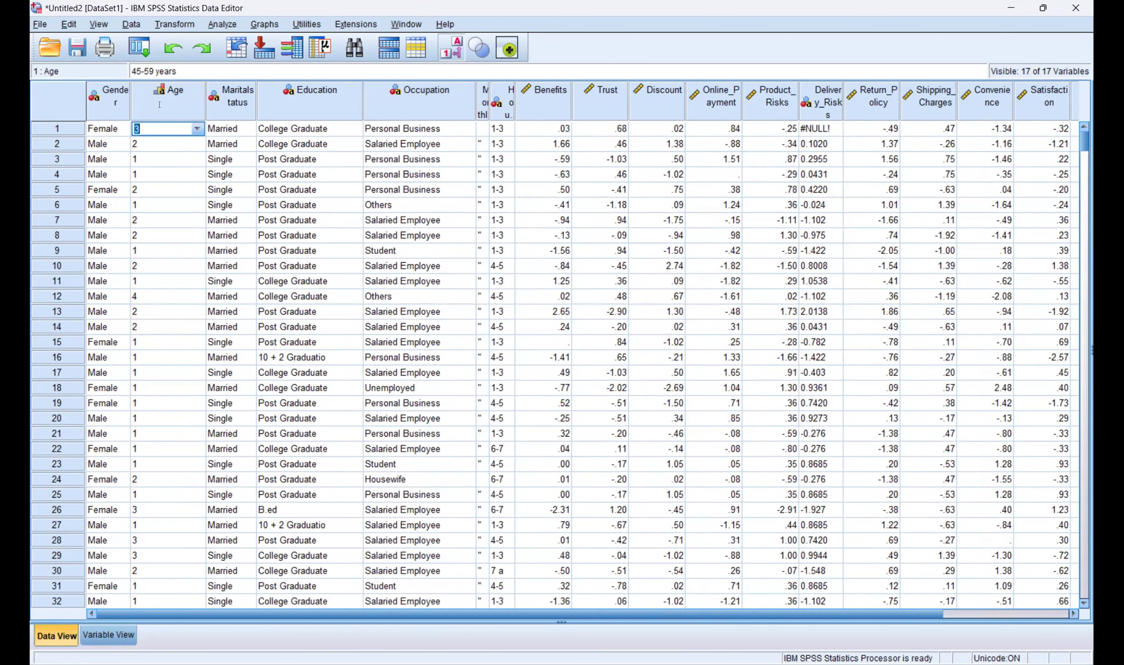
{"action": "left_click", "coordinate": [160, 105]}
{"action": "right_click", "coordinate": [161, 109]}
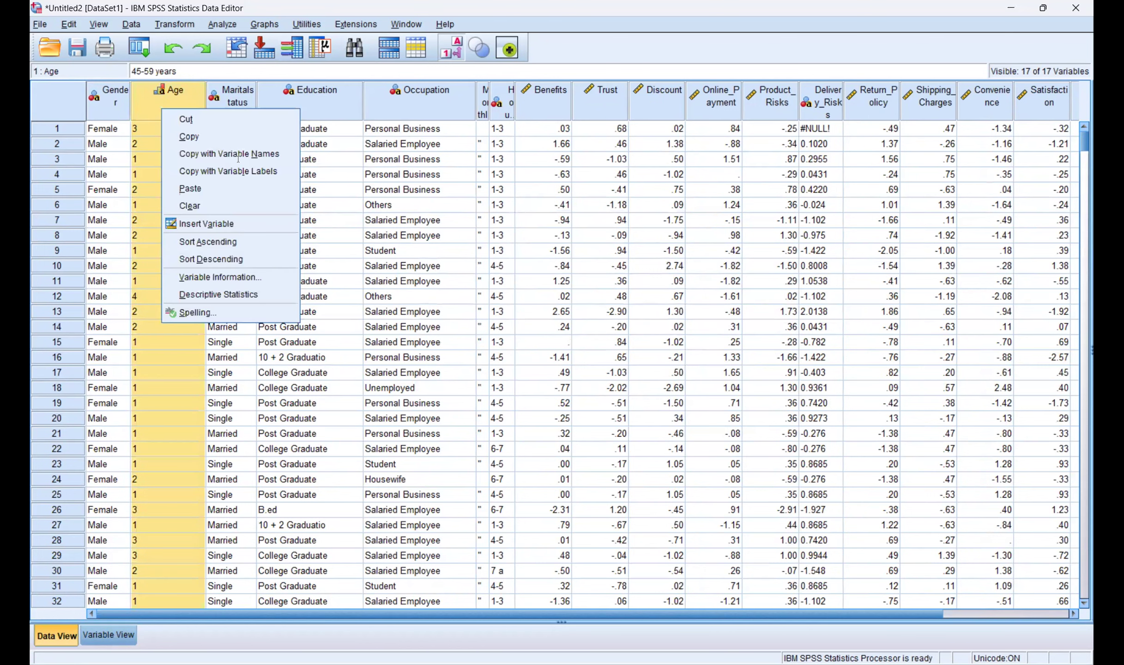
{"action": "left_click", "coordinate": [189, 137]}
Step: Paste the copied Age values into an empty column after Satisfaction, creating VAR00002
{"action": "left_click", "coordinate": [1074, 613]}
{"action": "left_click", "coordinate": [1074, 614]}
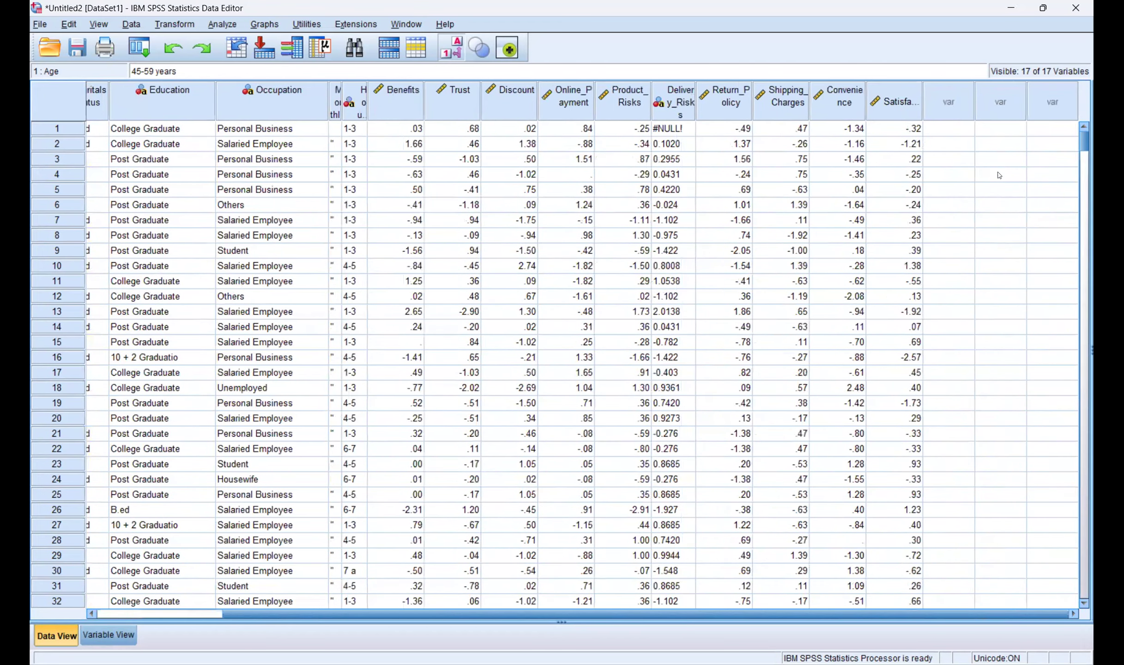
{"action": "right_click", "coordinate": [1000, 129]}
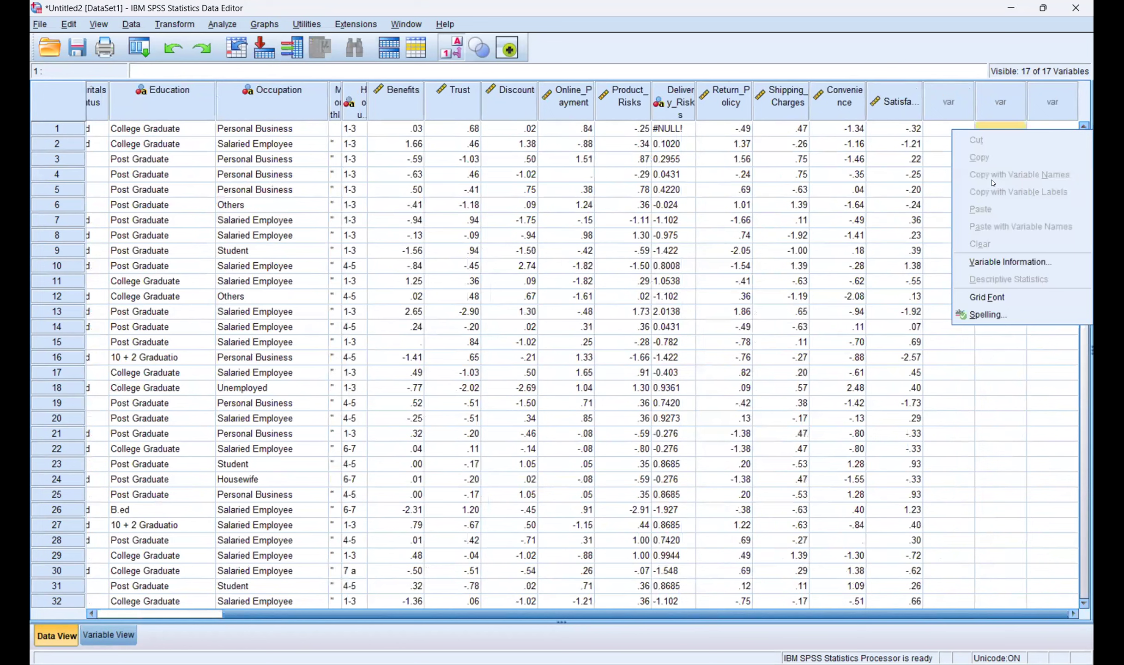
{"action": "left_click", "coordinate": [996, 131]}
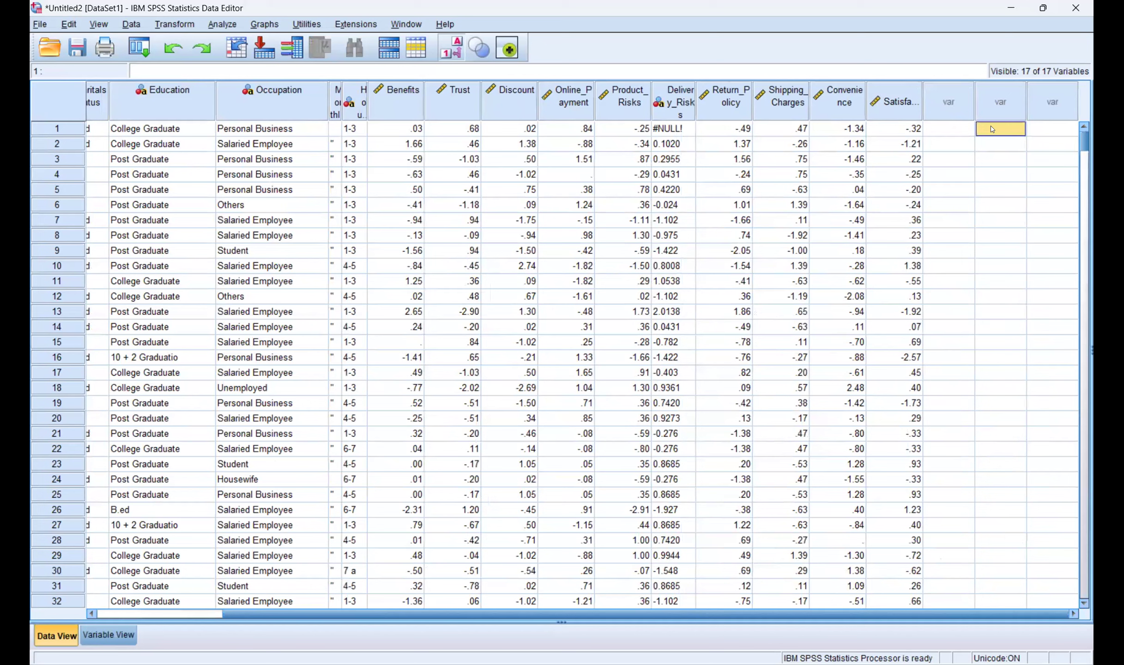
{"action": "right_click", "coordinate": [992, 129]}
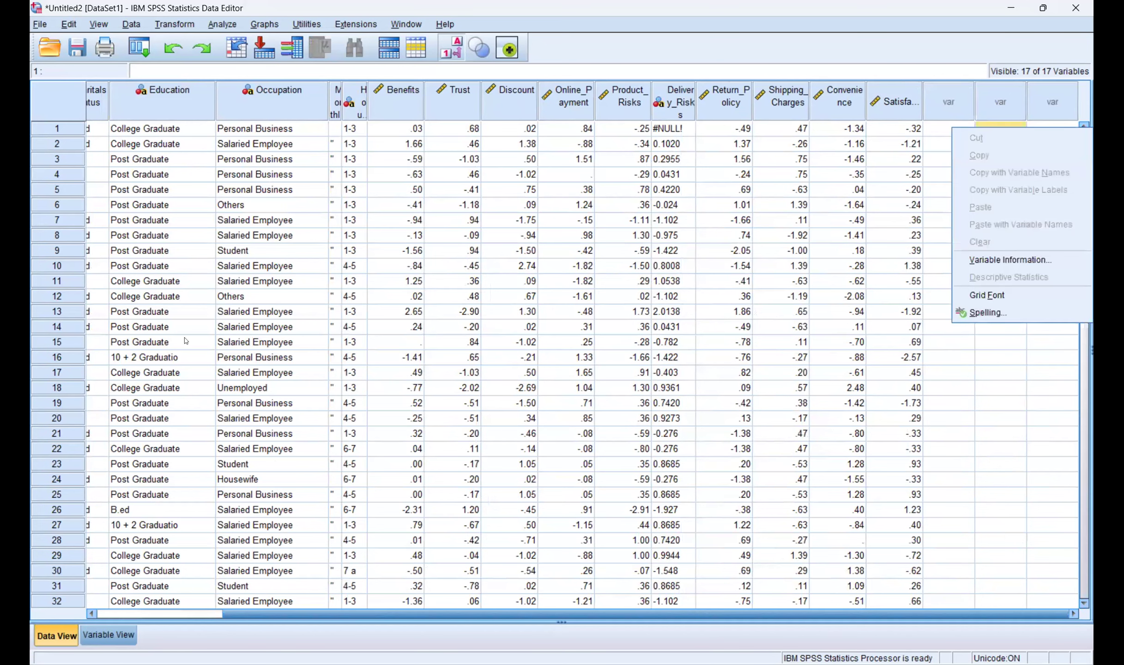
{"action": "right_click", "coordinate": [997, 94]}
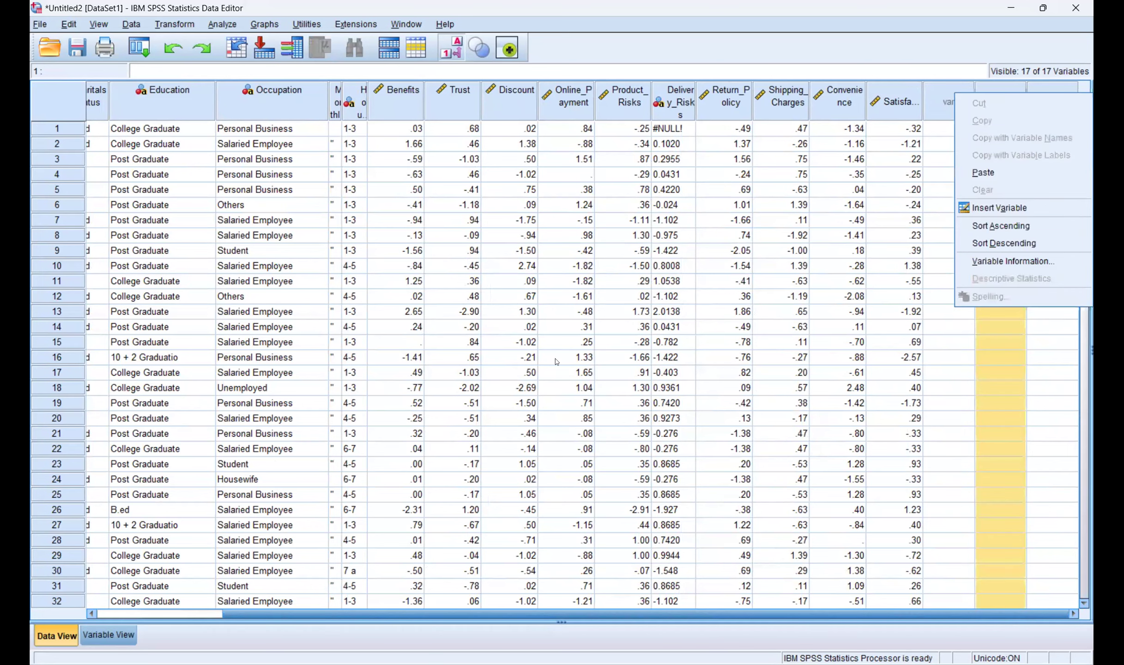
{"action": "left_click", "coordinate": [984, 173]}
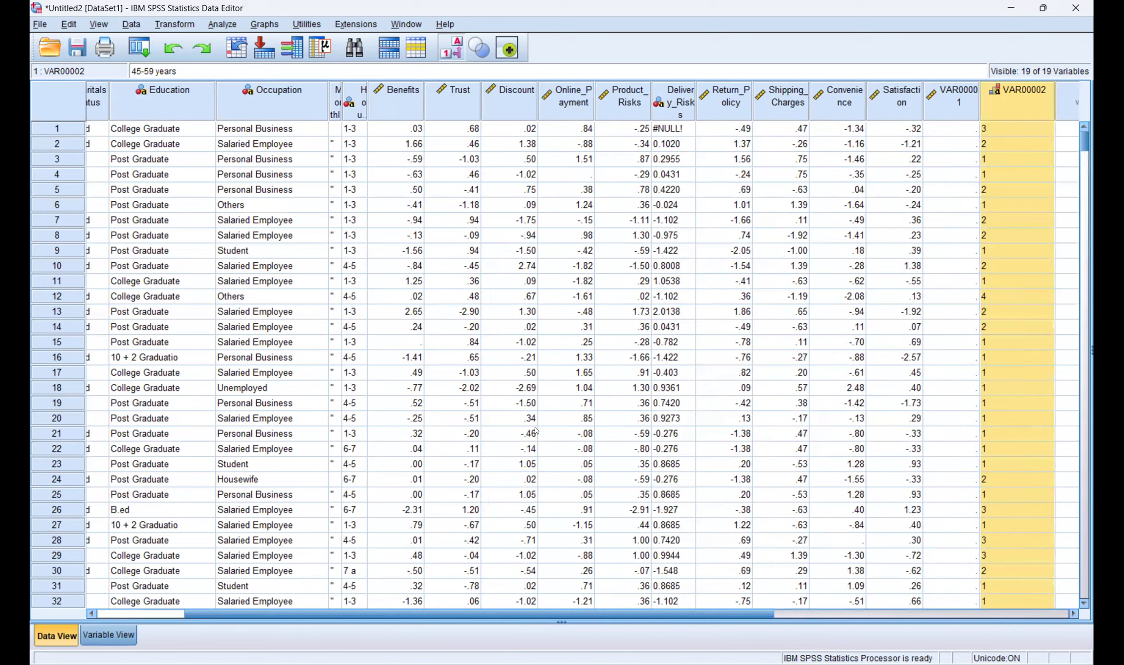
{"action": "key", "text": "ctrl+t"}
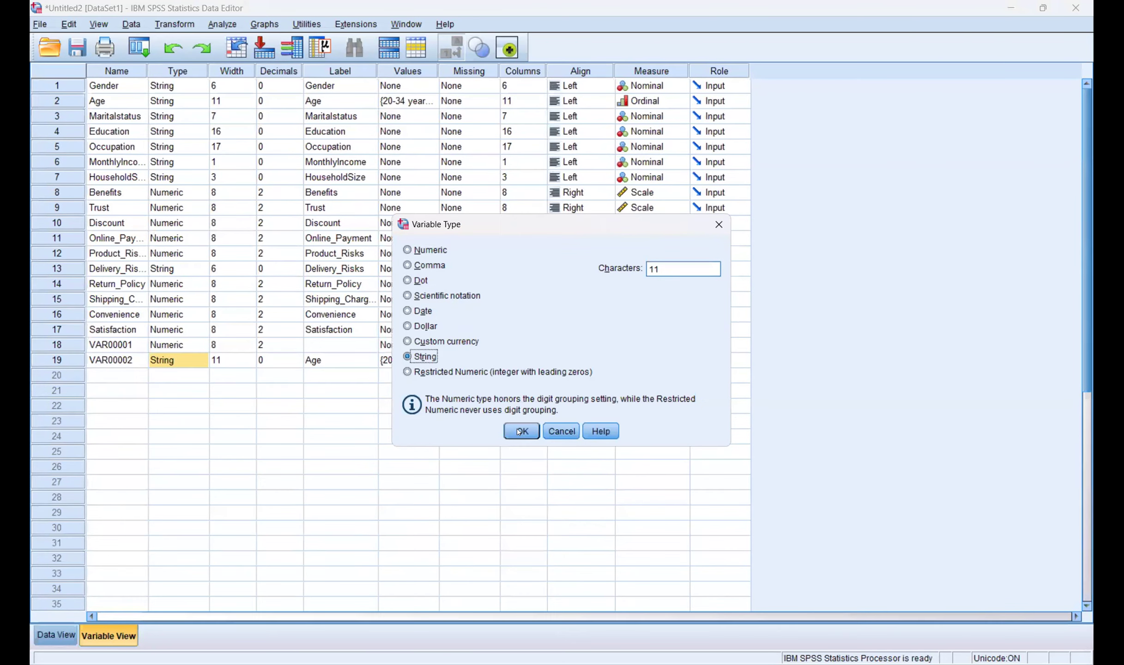
Step: Change VAR00002's type to Numeric, discard its value labels, and set its measure to Scale
{"action": "left_click", "coordinate": [407, 249]}
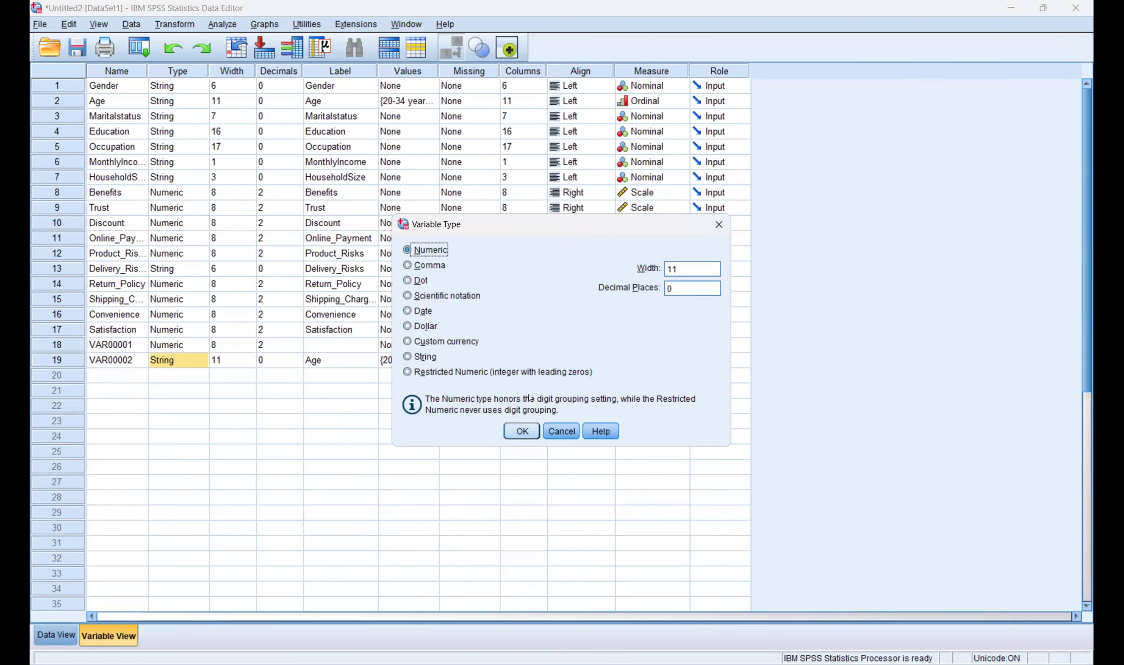
{"action": "left_click", "coordinate": [521, 431]}
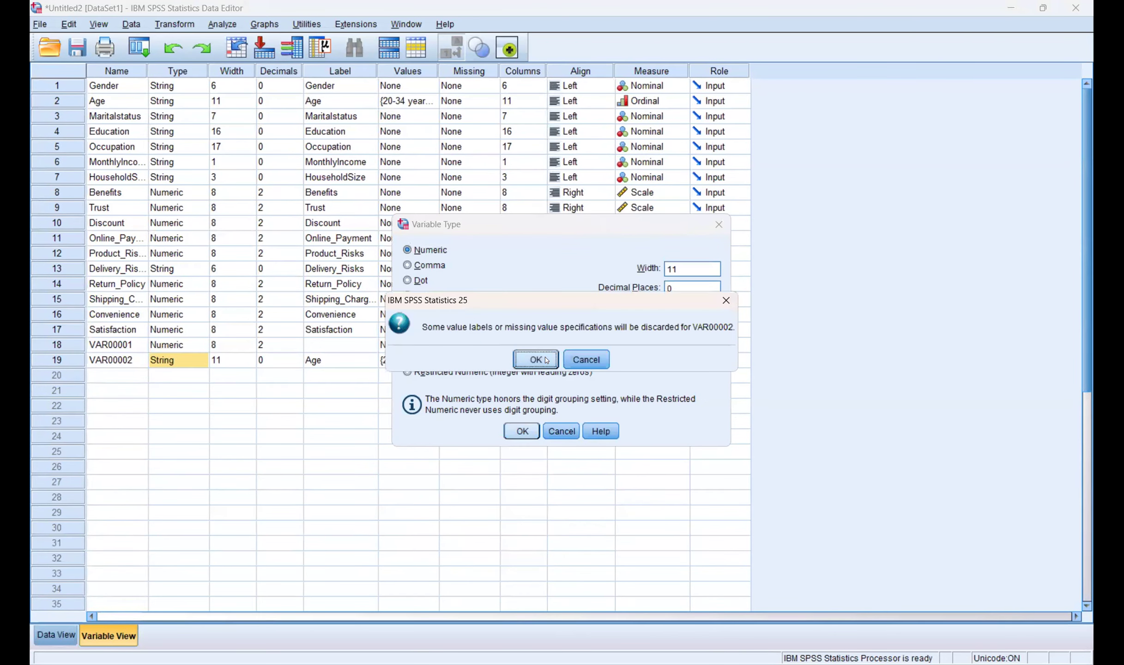
{"action": "key", "text": "Return"}
{"action": "left_click", "coordinate": [667, 360]}
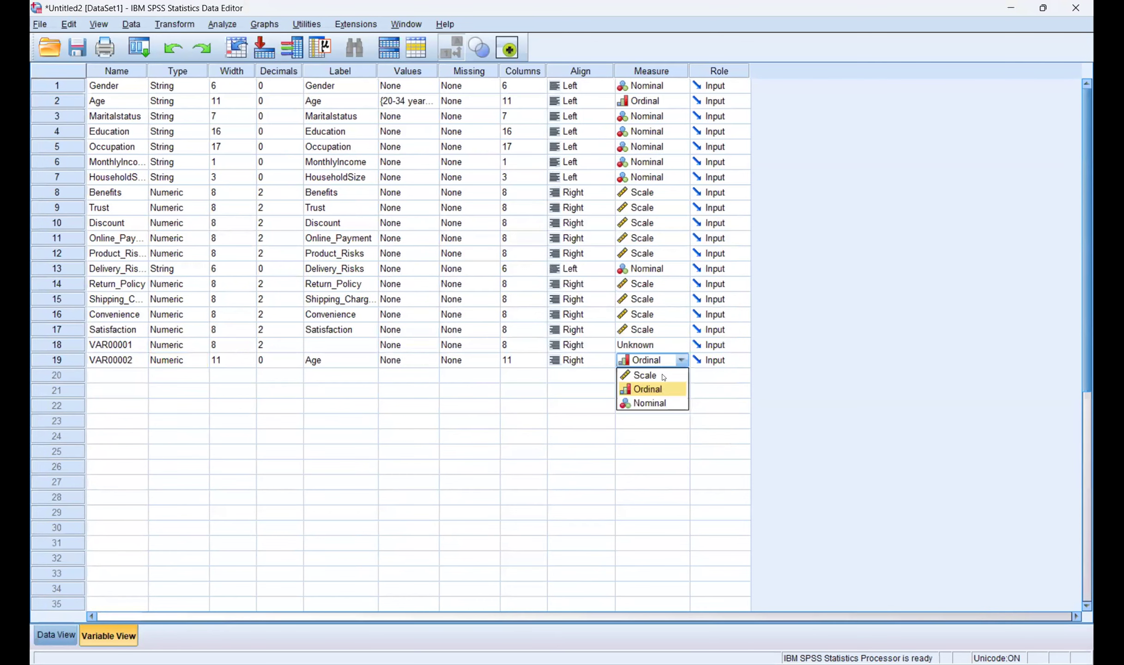
{"action": "left_click", "coordinate": [664, 375]}
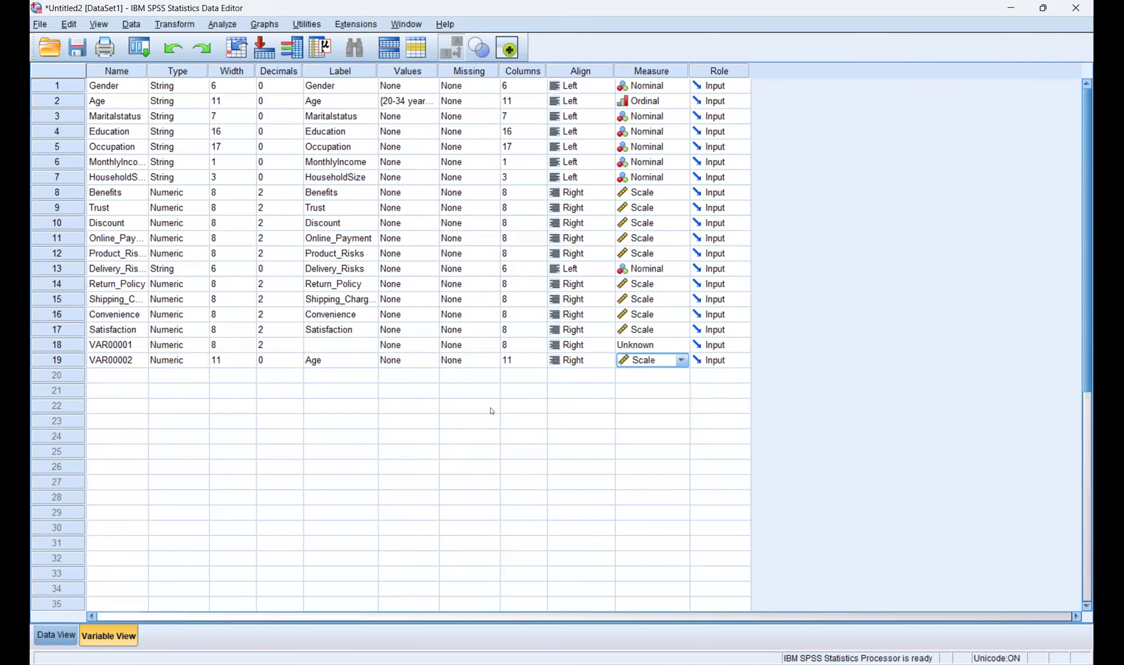
{"action": "left_click", "coordinate": [578, 406]}
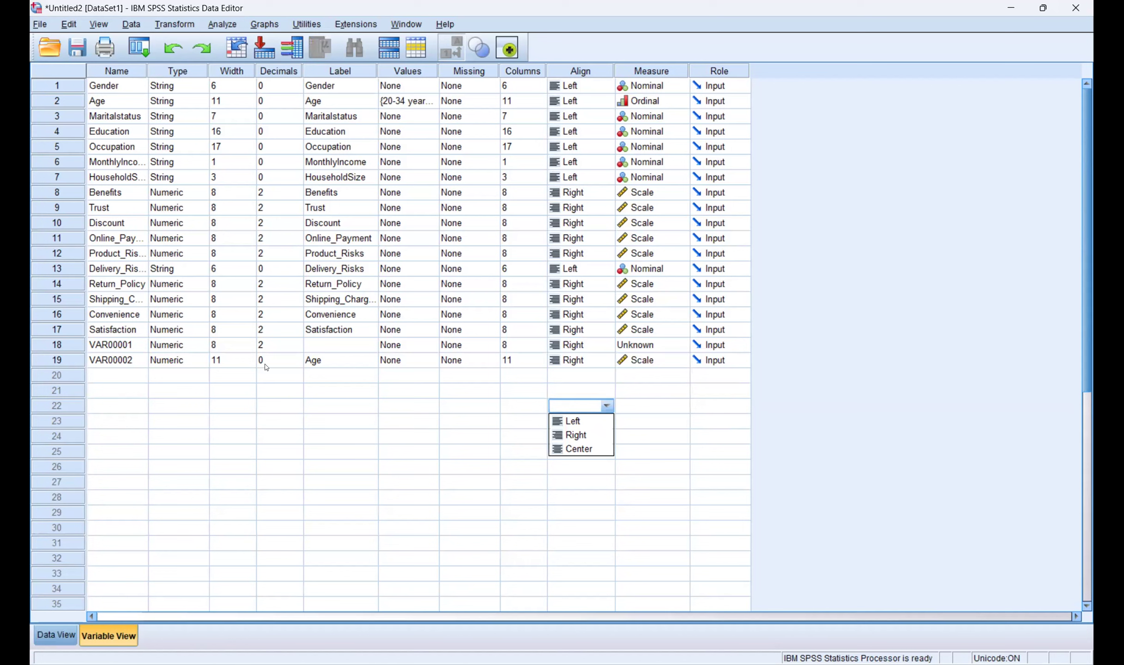
{"action": "left_click", "coordinate": [663, 360]}
{"action": "left_click", "coordinate": [476, 395]}
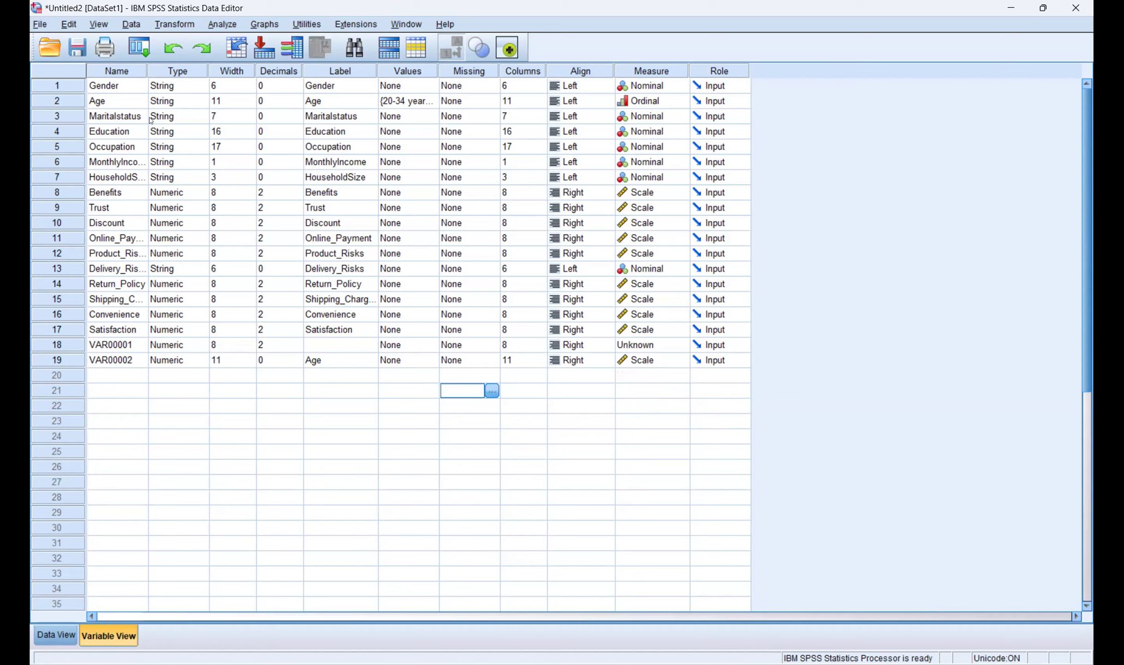
Step: Change Age's type to Numeric, accepting that its value labels are discarded
{"action": "double_click", "coordinate": [195, 119]}
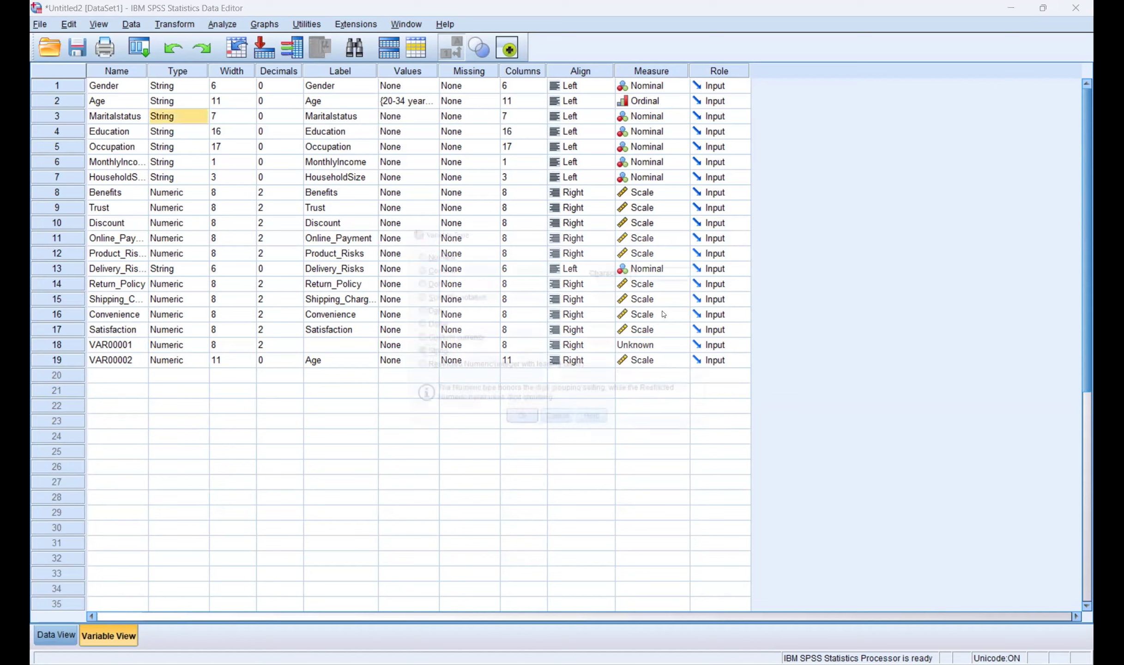
{"action": "left_click", "coordinate": [562, 431]}
{"action": "left_click", "coordinate": [202, 101]}
{"action": "left_click", "coordinate": [408, 250]}
{"action": "left_click", "coordinate": [522, 431]}
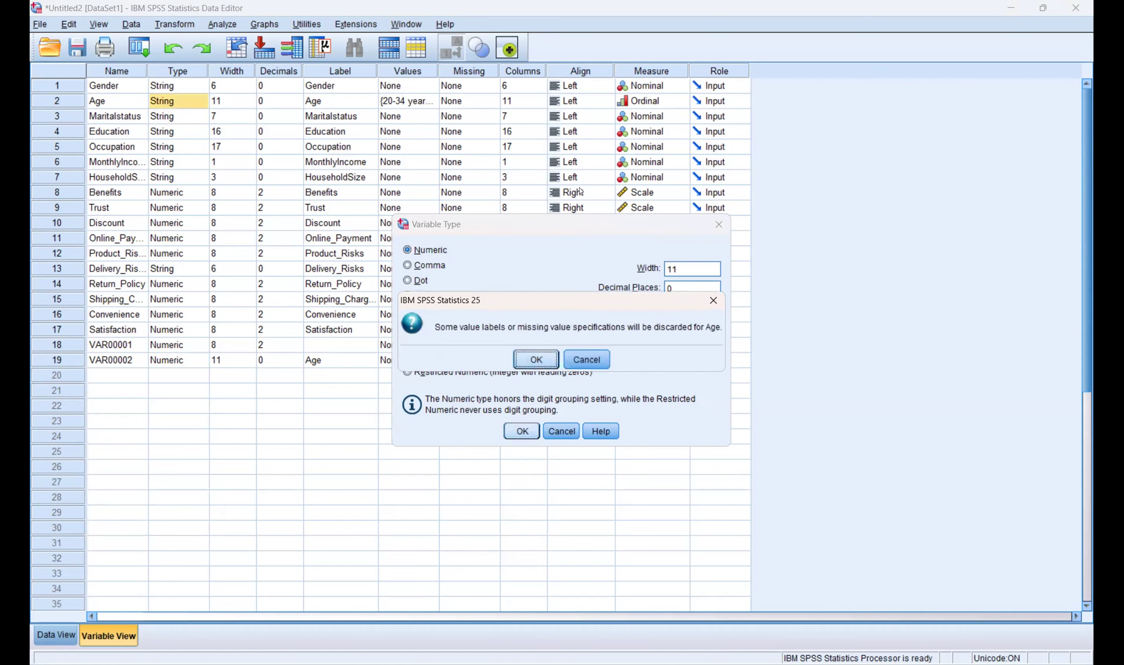
{"action": "key", "text": "Return"}
Step: Set Age's measurement level to Scale and return to the variable definitions
{"action": "left_click", "coordinate": [680, 102]}
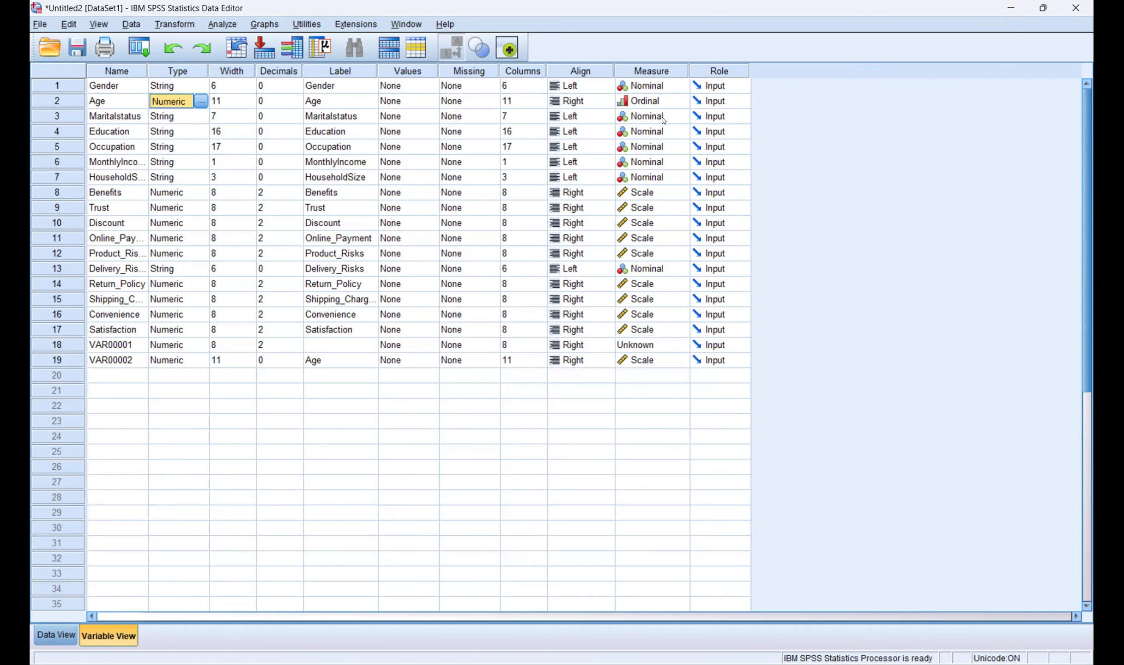
{"action": "left_click", "coordinate": [681, 101]}
{"action": "left_click", "coordinate": [642, 115]}
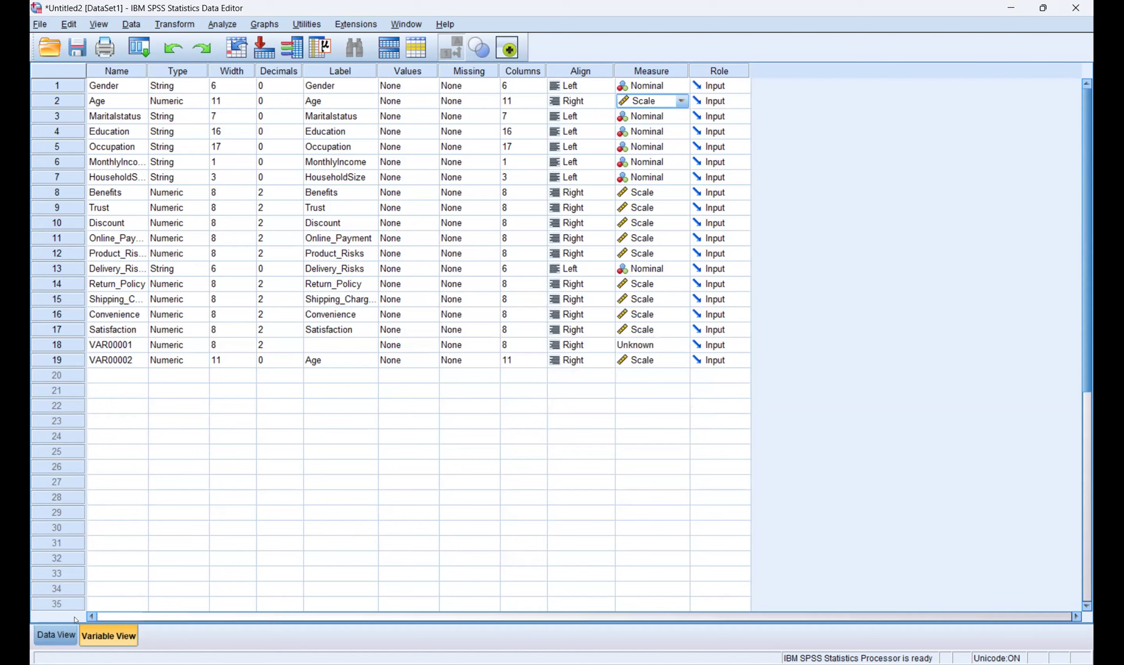
{"action": "left_click", "coordinate": [55, 635]}
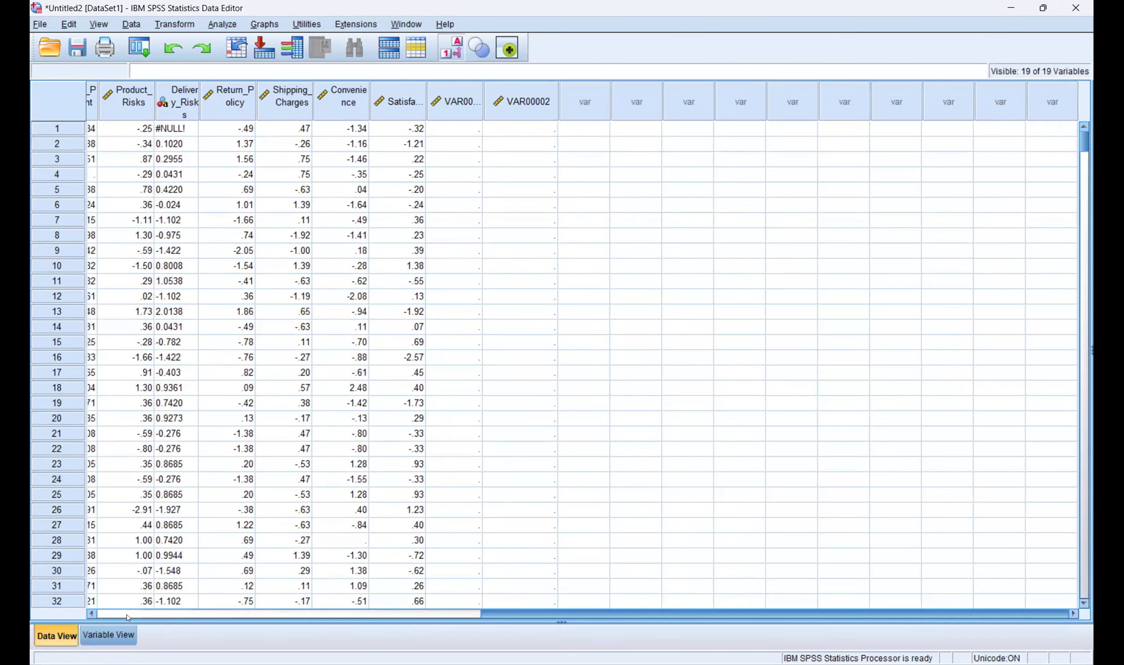
{"action": "left_click", "coordinate": [92, 615]}
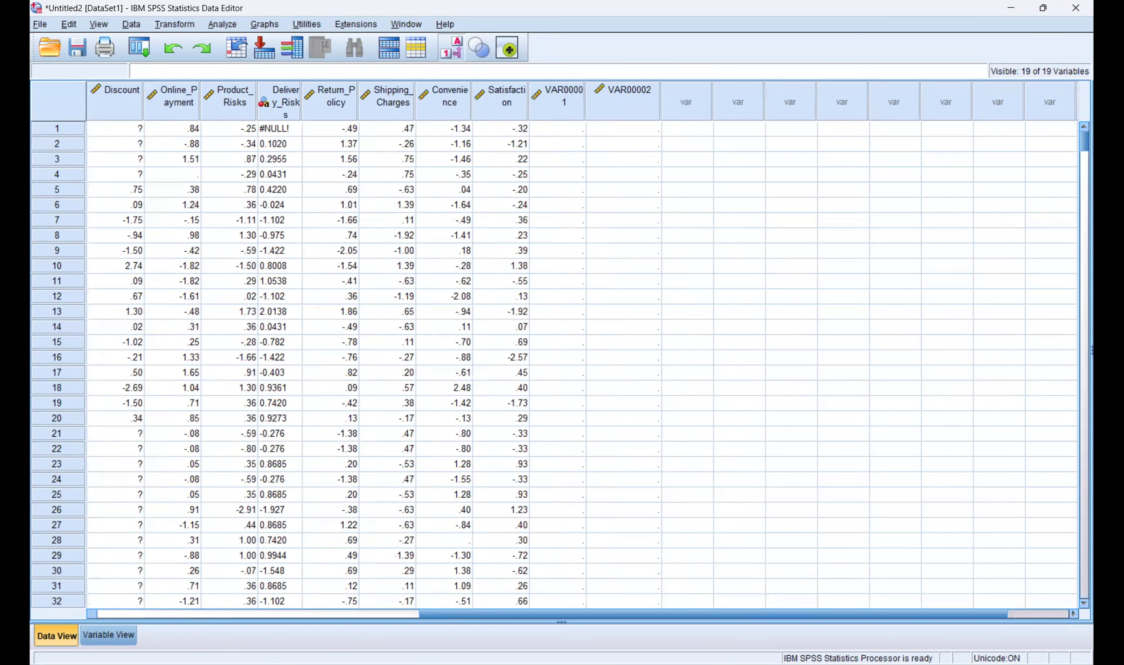
{"action": "left_click", "coordinate": [99, 615]}
{"action": "left_click", "coordinate": [107, 635]}
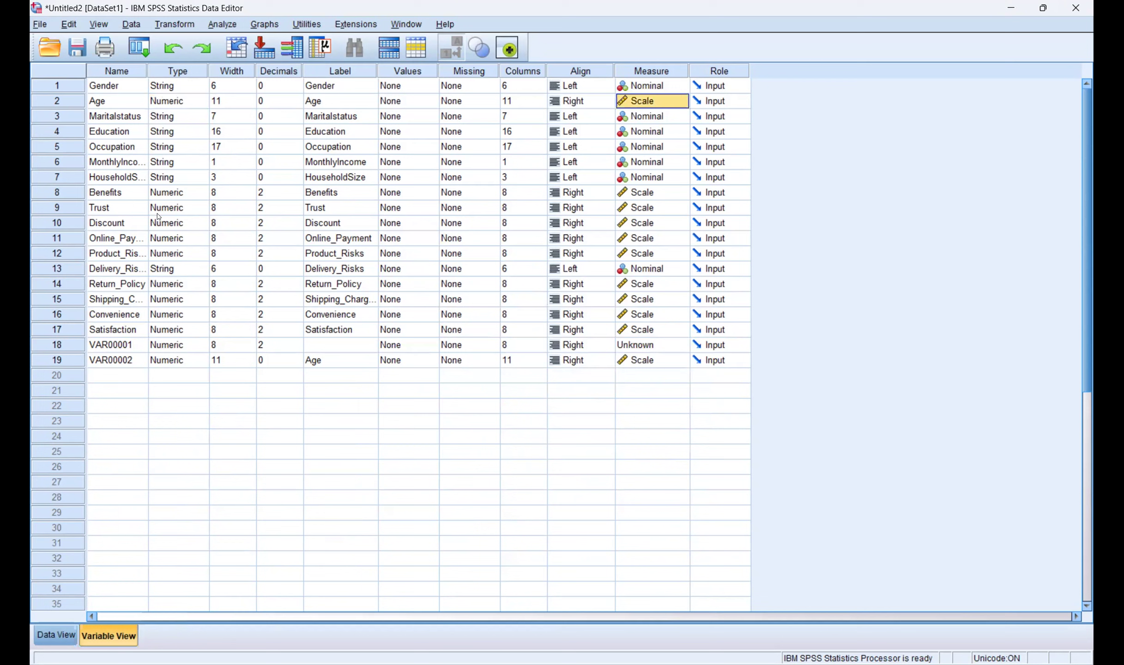
Step: Change Age's type to String, then switch back to the case data
{"action": "double_click", "coordinate": [201, 102]}
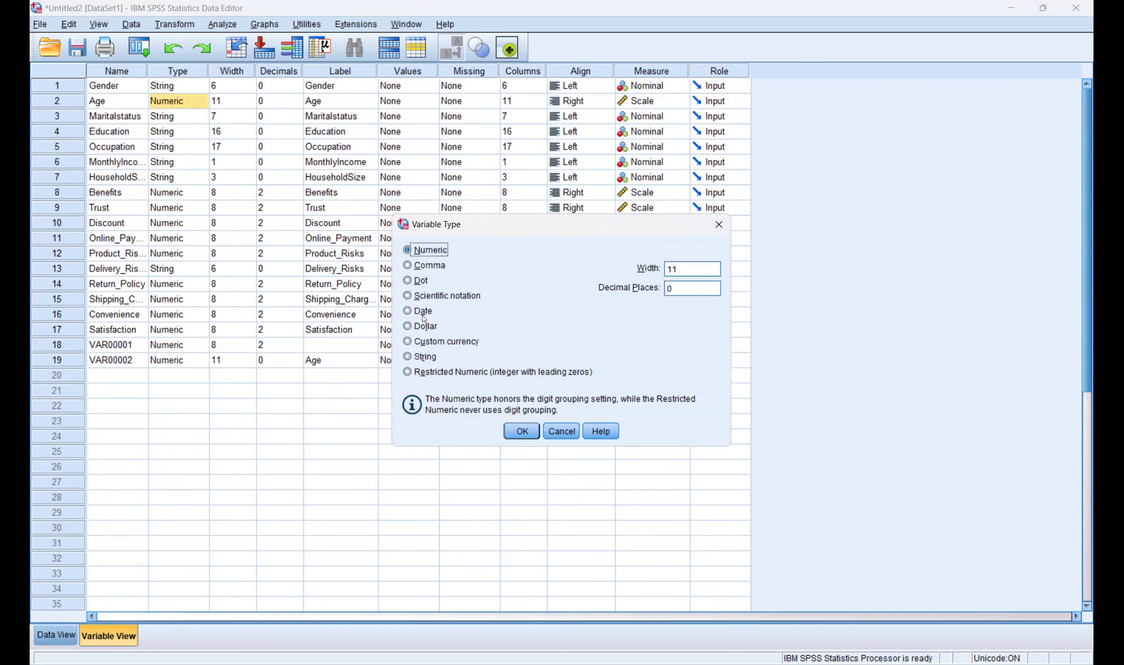
{"action": "left_click", "coordinate": [413, 357]}
{"action": "key", "text": "Return"}
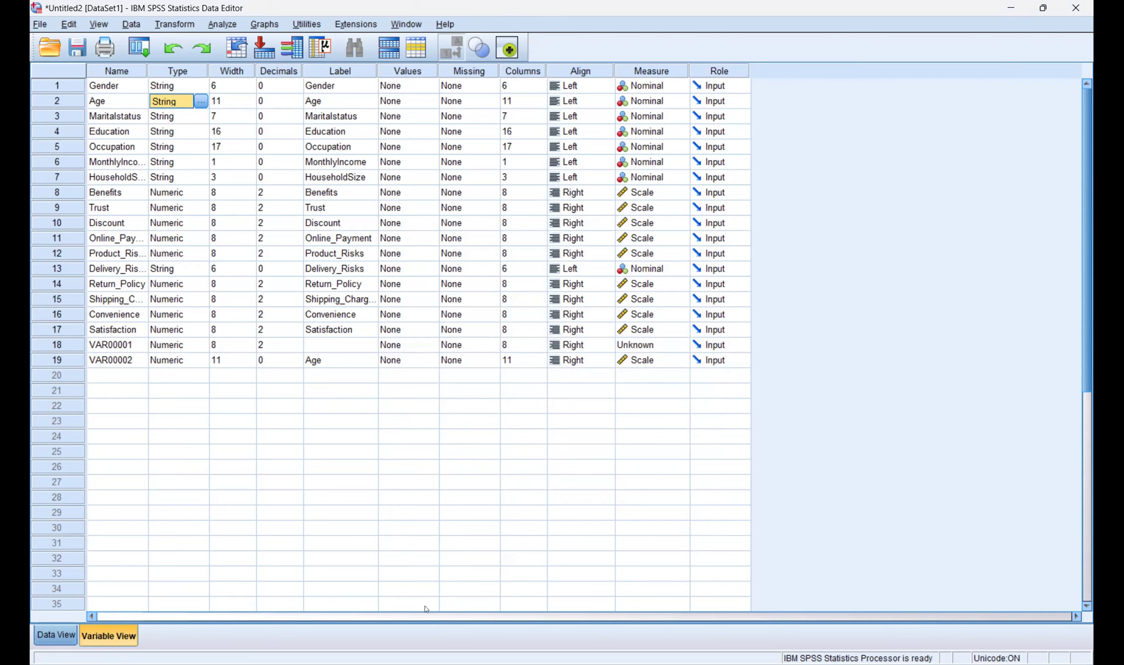
{"action": "key", "text": "ctrl+t"}
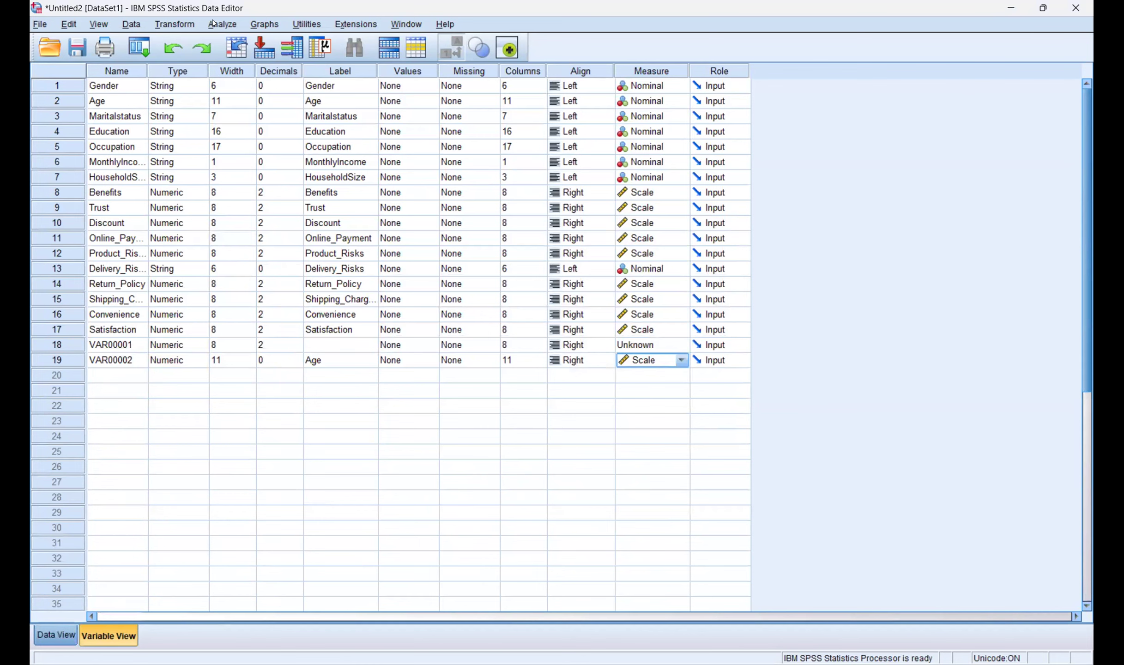
{"action": "key", "text": "ctrl+t"}
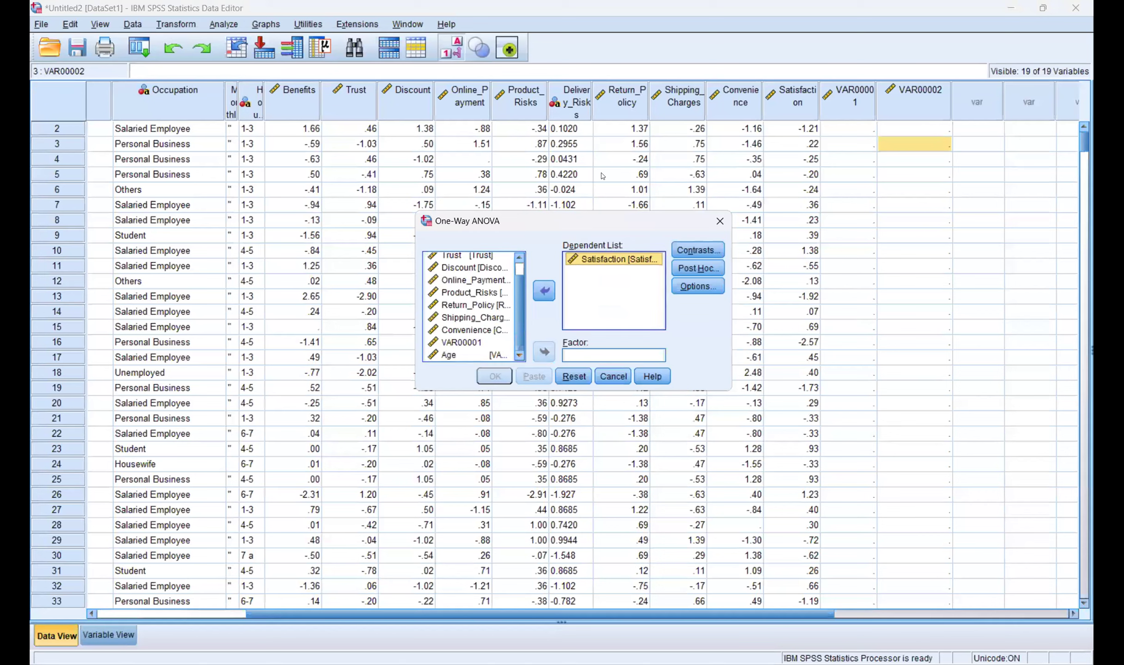
Step: Cancel the open One-Way ANOVA setup with Escape
{"action": "key", "text": "Escape"}
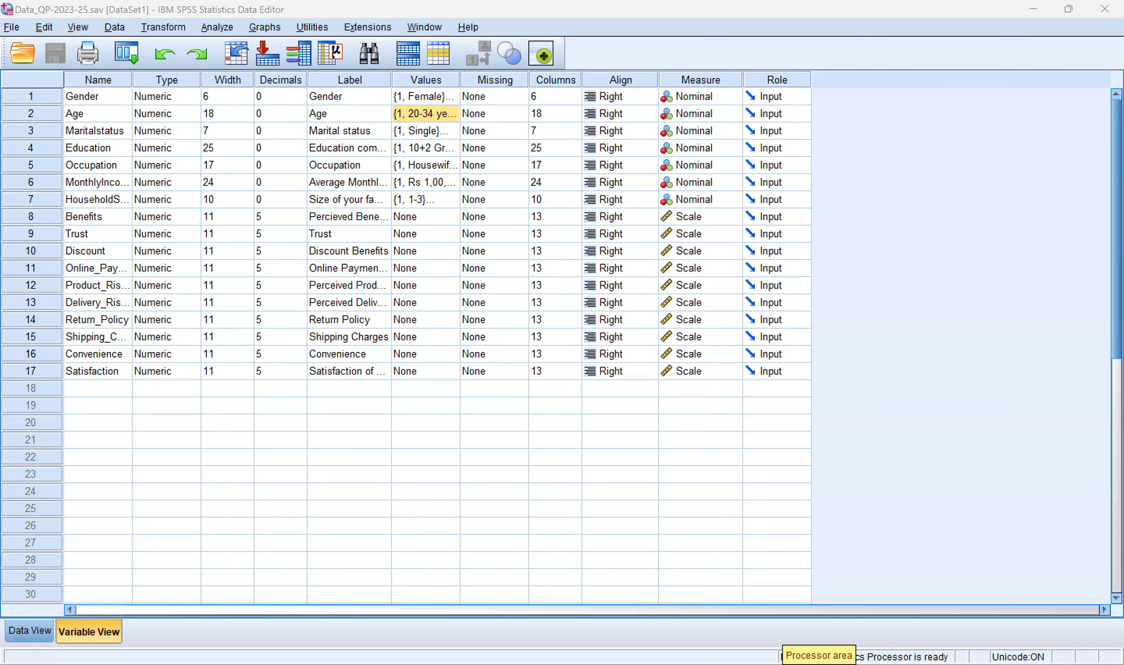
Step: Switch to Data View, toggle value labels on and off to show numeric codes, and scroll the rows
{"action": "left_click", "coordinate": [12, 631]}
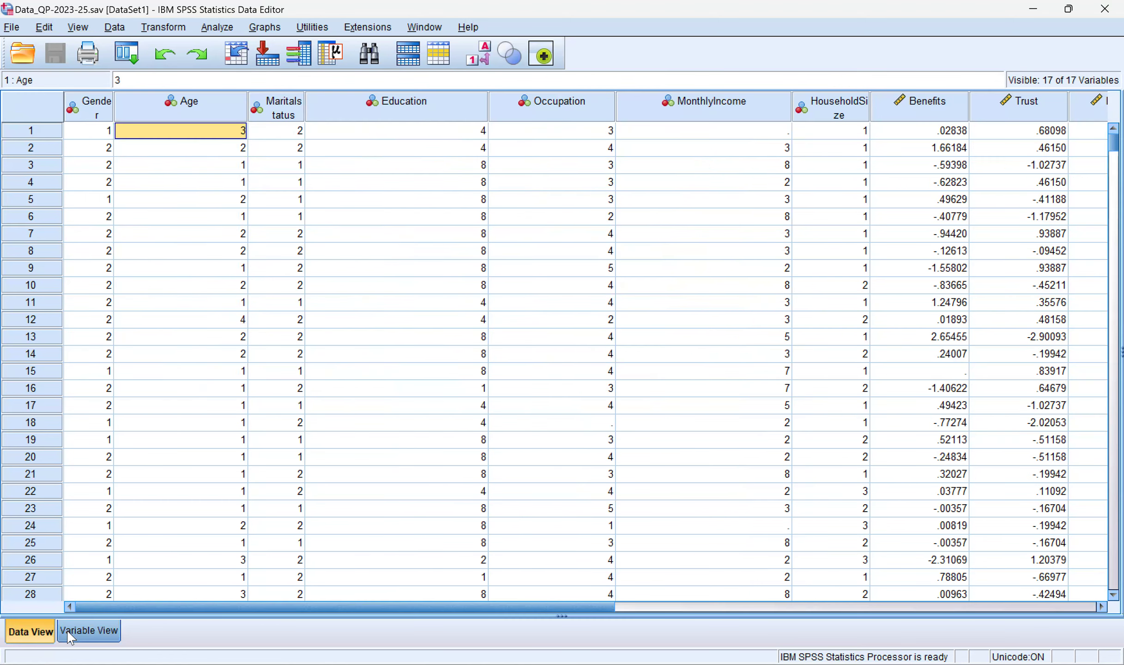
{"action": "left_click", "coordinate": [69, 637]}
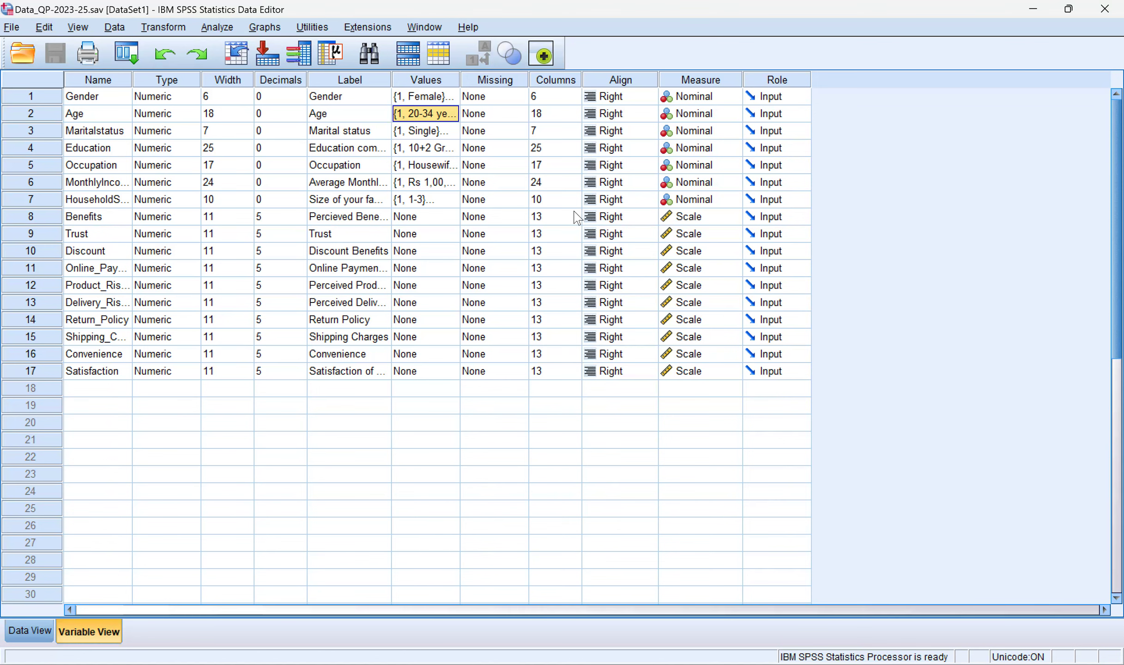
{"action": "left_click", "coordinate": [31, 631]}
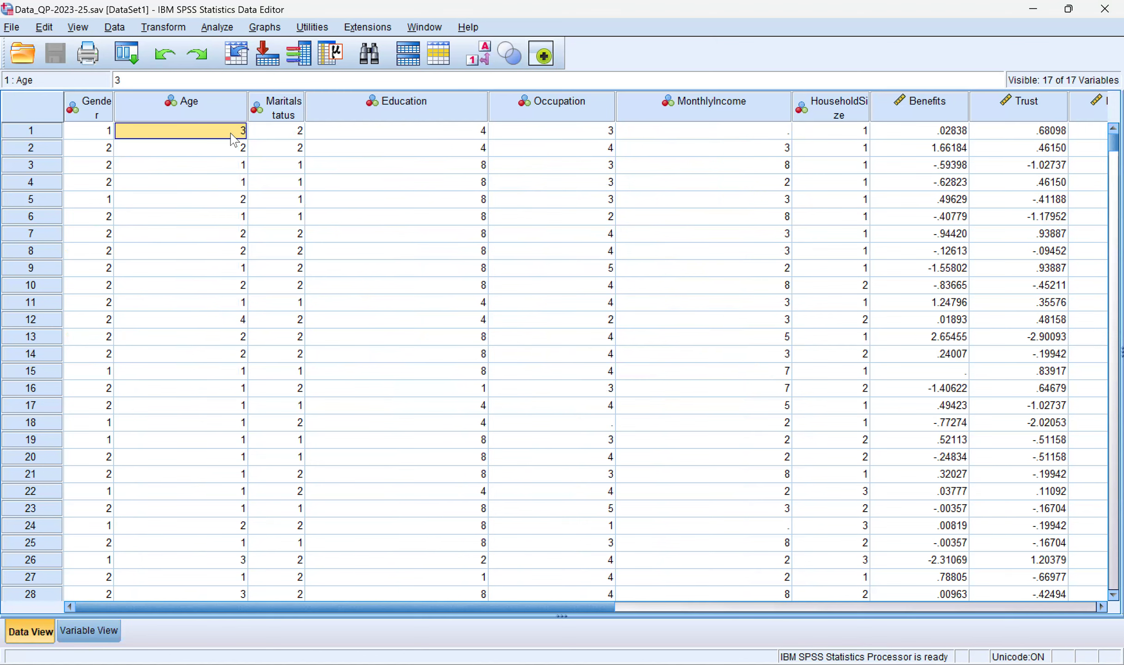
{"action": "left_click", "coordinate": [483, 58]}
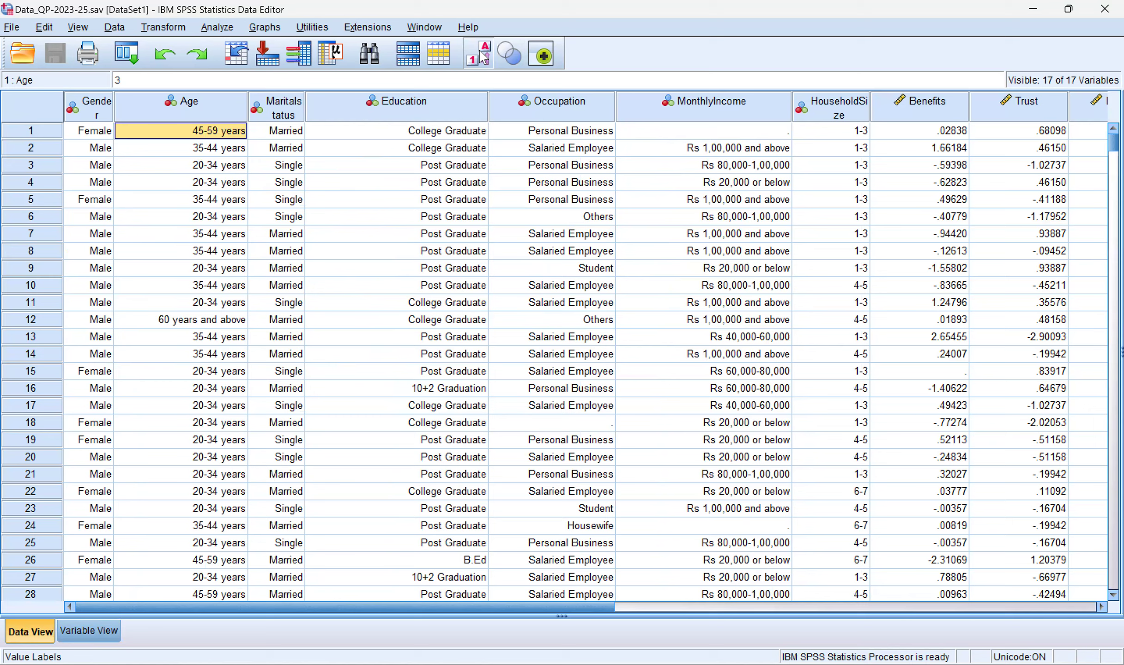
{"action": "left_click", "coordinate": [483, 58]}
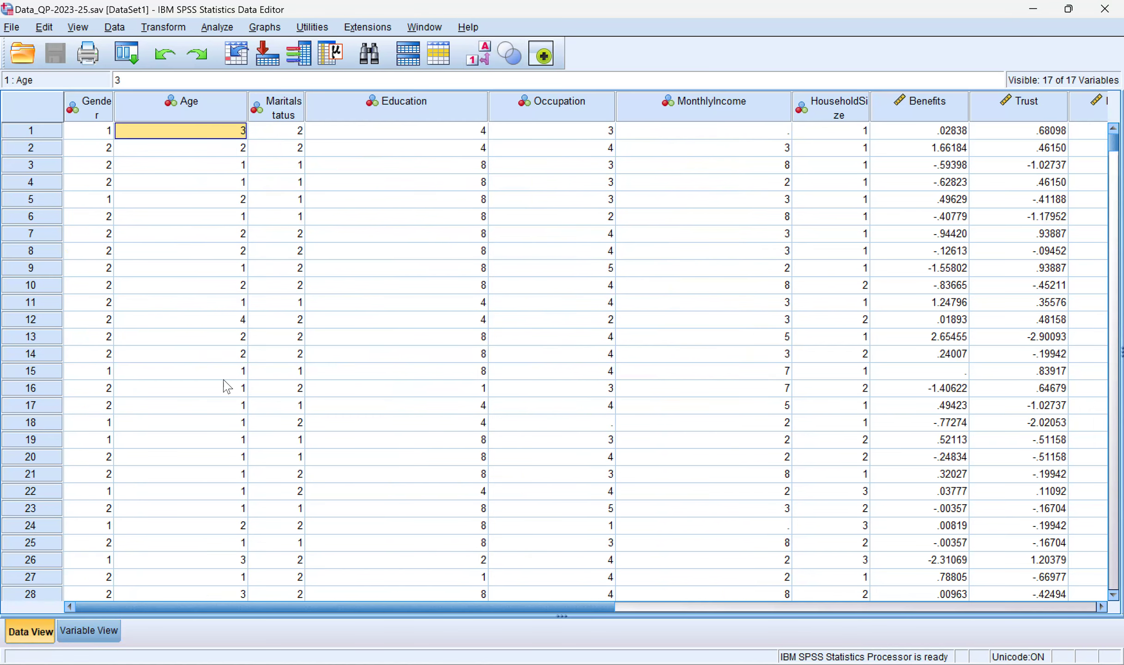
{"action": "scroll", "coordinate": [226, 387], "scroll_direction": "down", "scroll_amount": 20}
{"action": "scroll", "coordinate": [225, 387], "scroll_direction": "up", "scroll_amount": 20}
{"action": "left_click", "coordinate": [225, 30]}
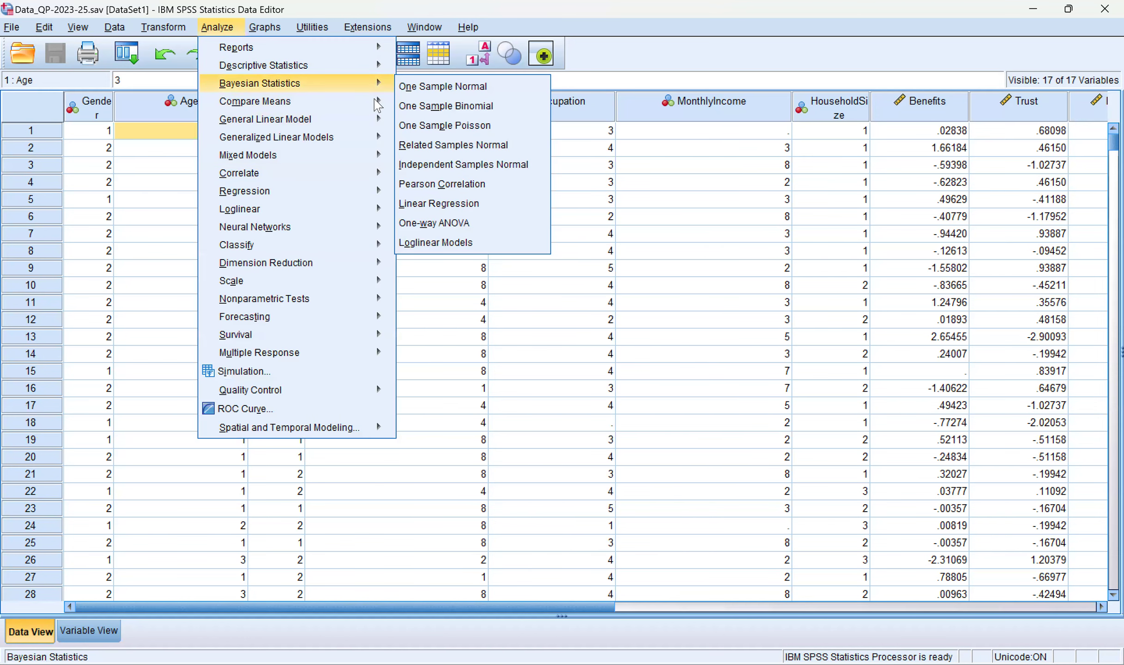
Step: Start a One-Way ANOVA and swap the factor from Education to Age, keeping Satisfaction dependent
{"action": "mouse_move", "coordinate": [377, 103]}
{"action": "left_click", "coordinate": [476, 201]}
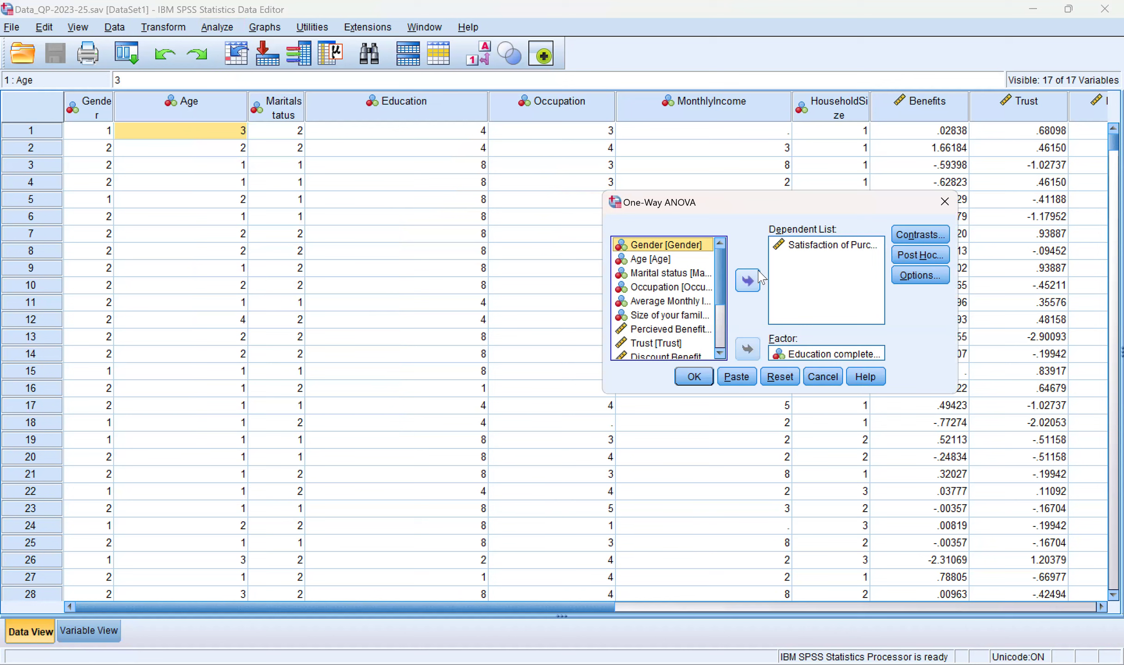
{"action": "left_click", "coordinate": [808, 354]}
{"action": "left_click", "coordinate": [747, 349]}
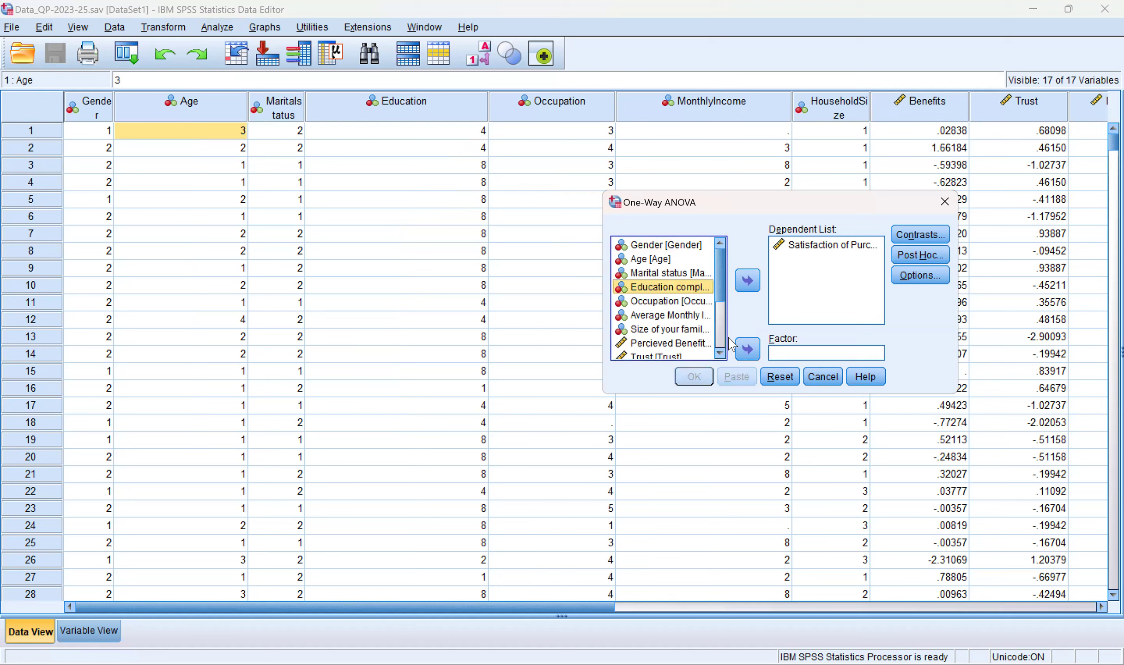
{"action": "left_click", "coordinate": [672, 259]}
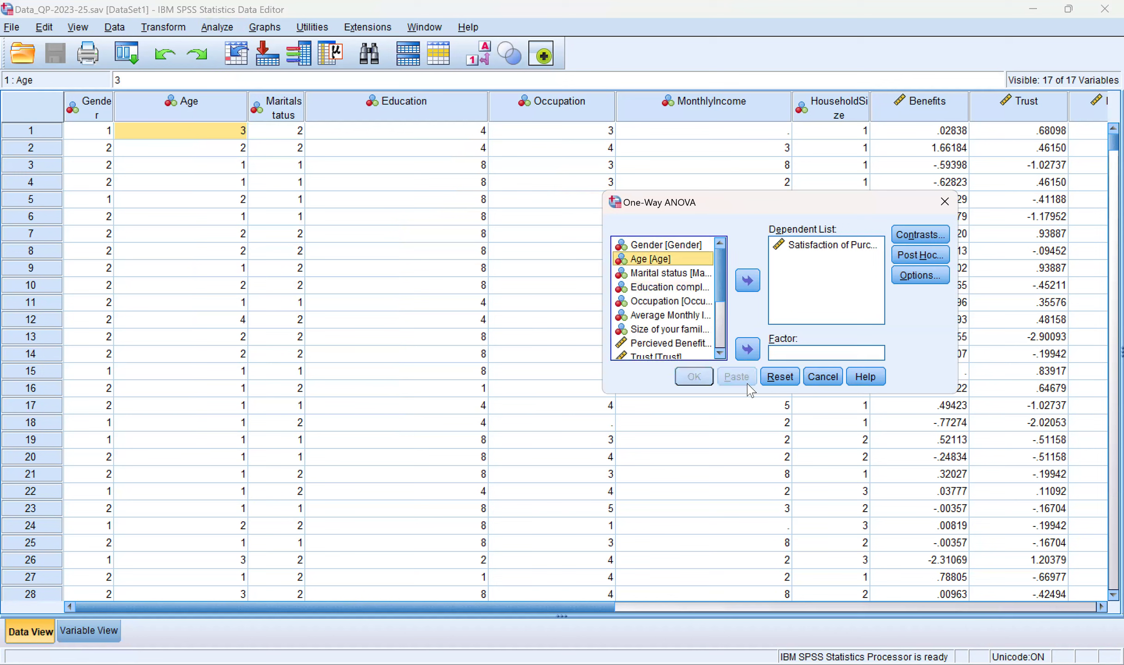
{"action": "left_click", "coordinate": [741, 356]}
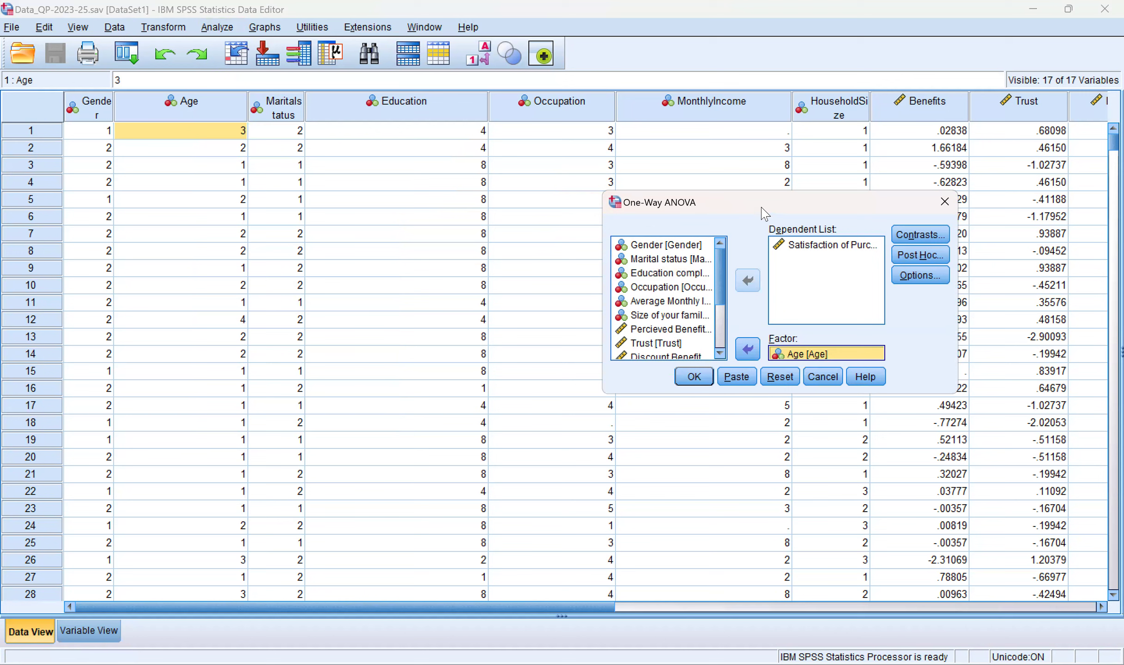
{"action": "left_click_drag", "start_coordinate": [762, 202], "coordinate": [613, 202]}
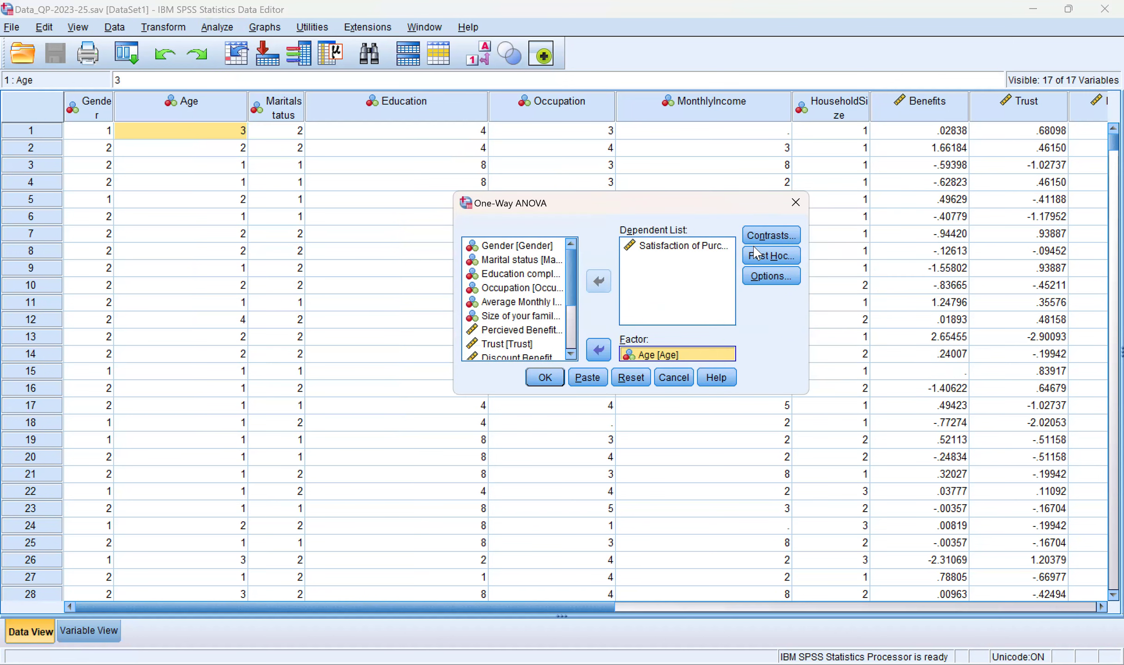
Step: Check Contrasts without changes, then select Tukey post hoc comparisons
{"action": "left_click", "coordinate": [762, 236]}
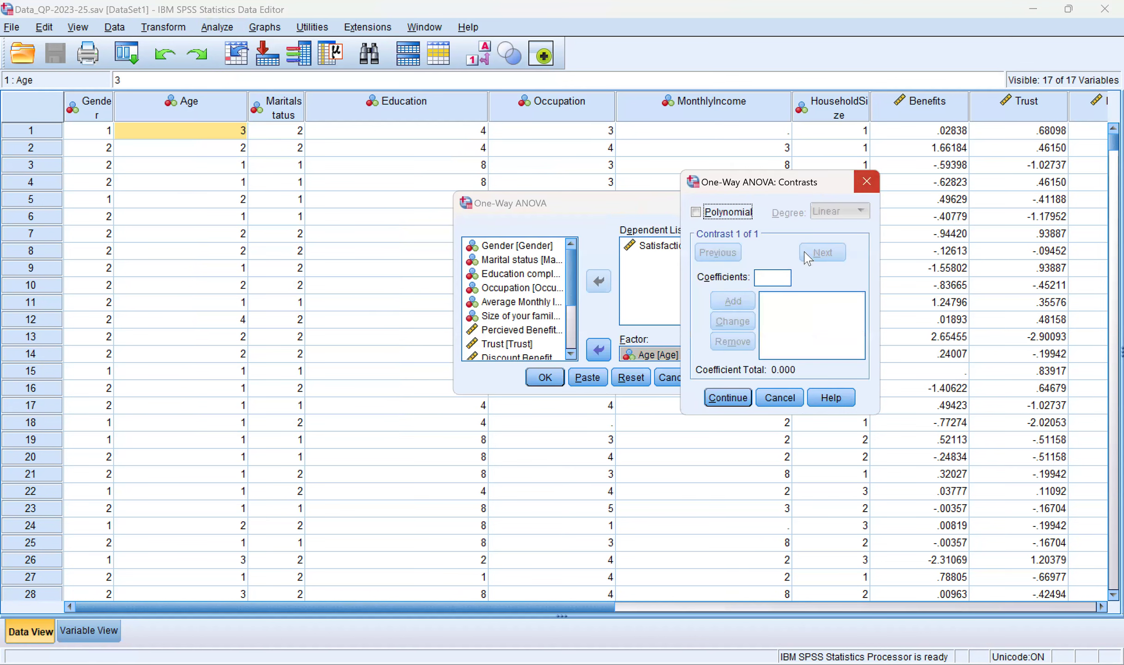
{"action": "left_click", "coordinate": [788, 259]}
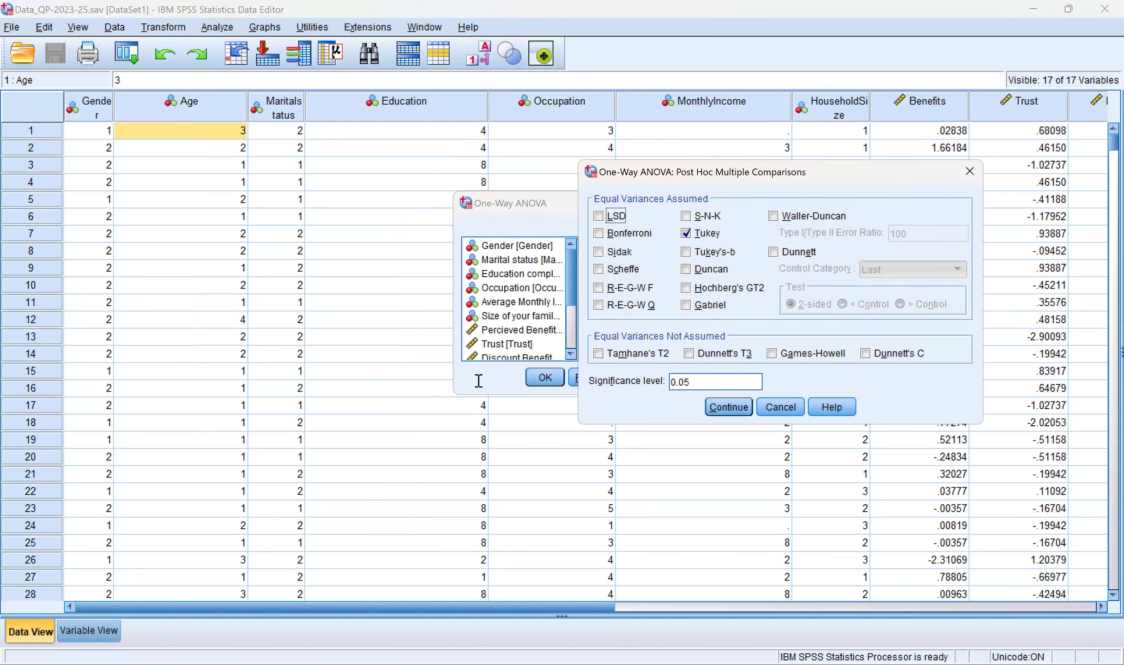
{"action": "left_click_drag", "start_coordinate": [716, 172], "coordinate": [511, 173]}
{"action": "left_click", "coordinate": [503, 382]}
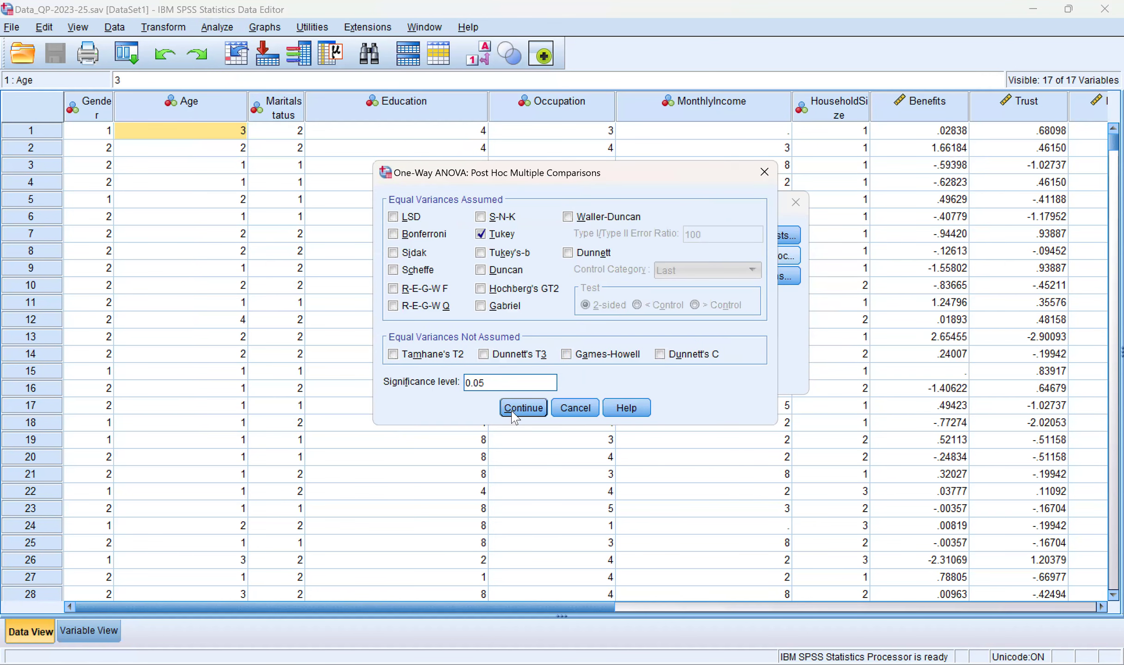
{"action": "left_click", "coordinate": [523, 408]}
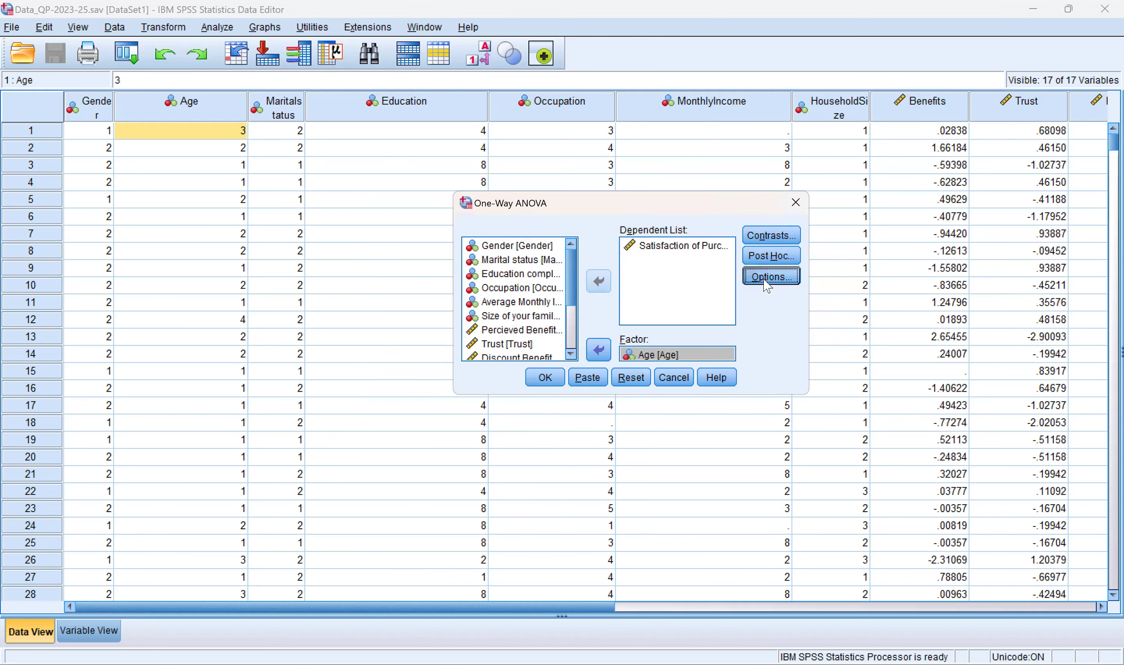
Step: Add the homogeneity of variance test under Options and run the ANOVA
{"action": "left_click", "coordinate": [771, 276]}
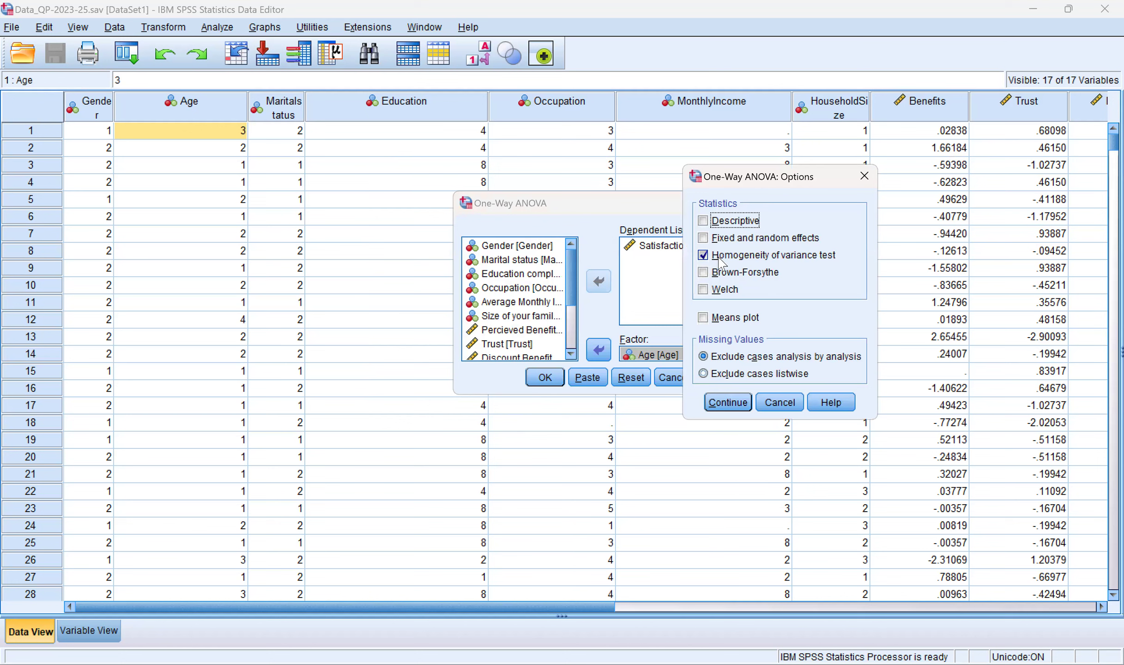
{"action": "left_click", "coordinate": [713, 405]}
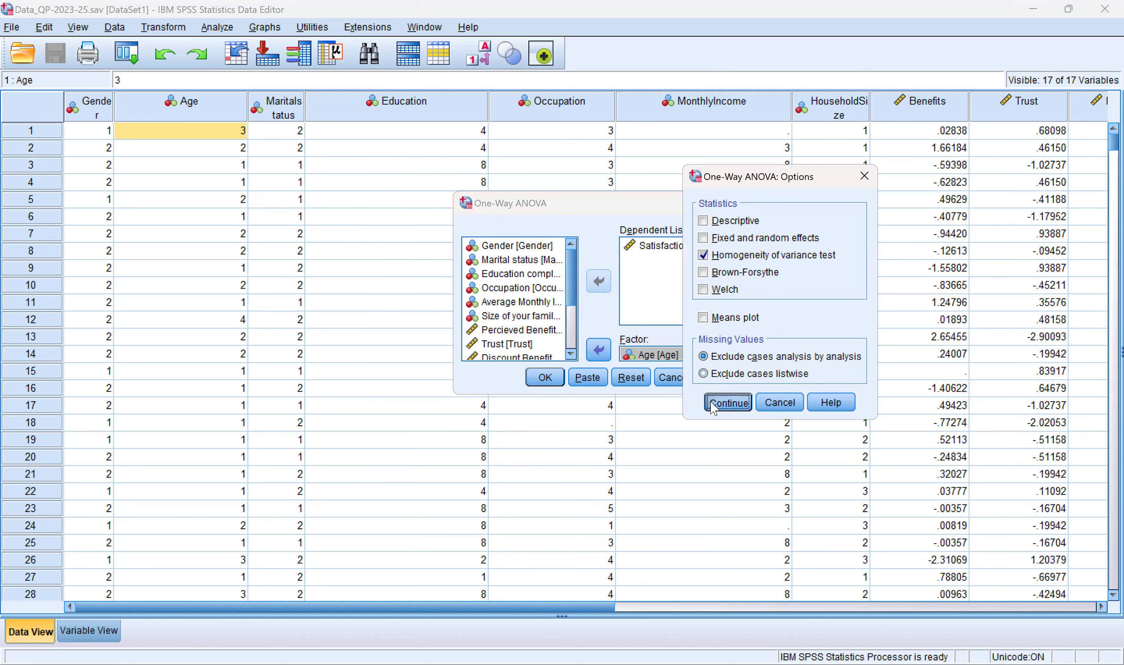
{"action": "left_click", "coordinate": [539, 383]}
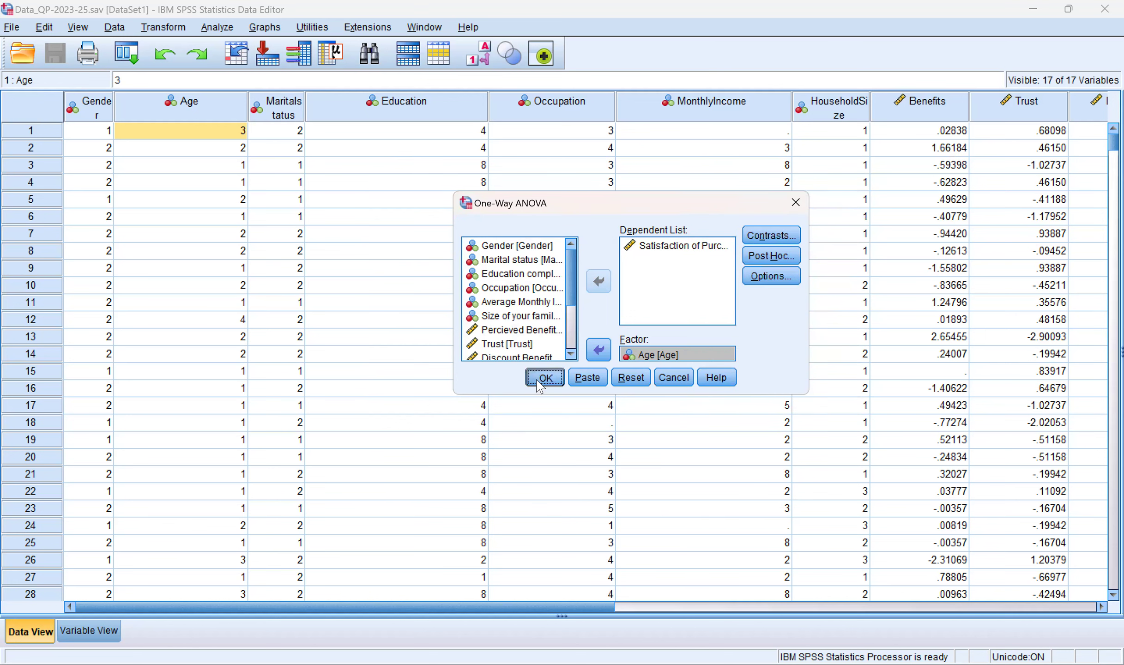